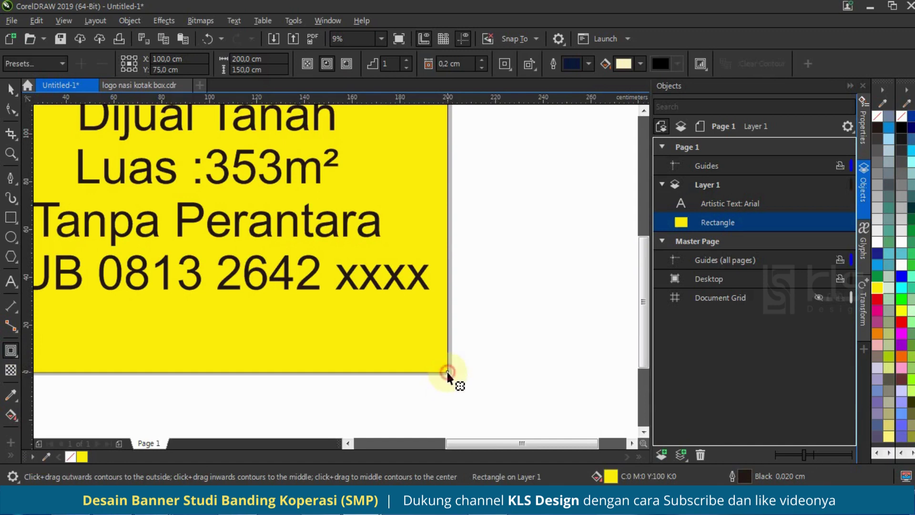
- Add an inward contour of about 3.37 cm to the yellow background rectangle and break it apart into a separate rectangle
left_click_drag(446, 370, 439, 363)
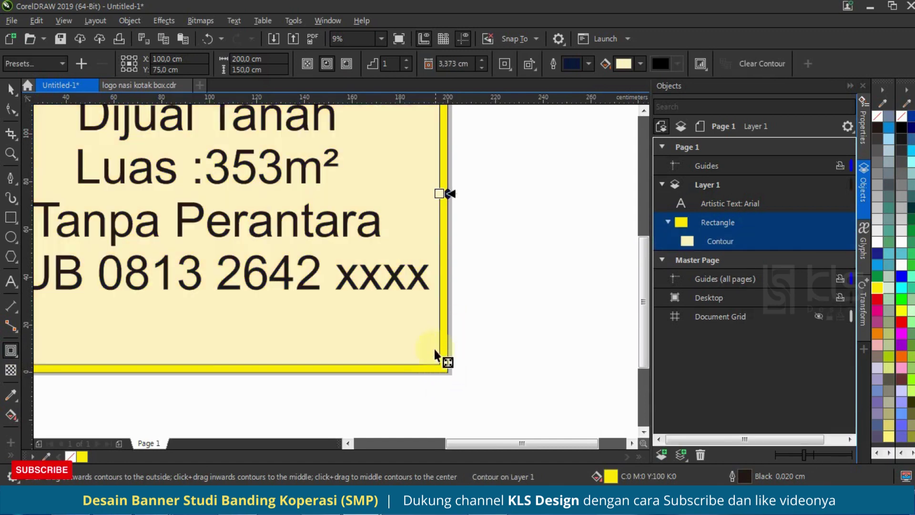
scroll(439, 361, "down", 2)
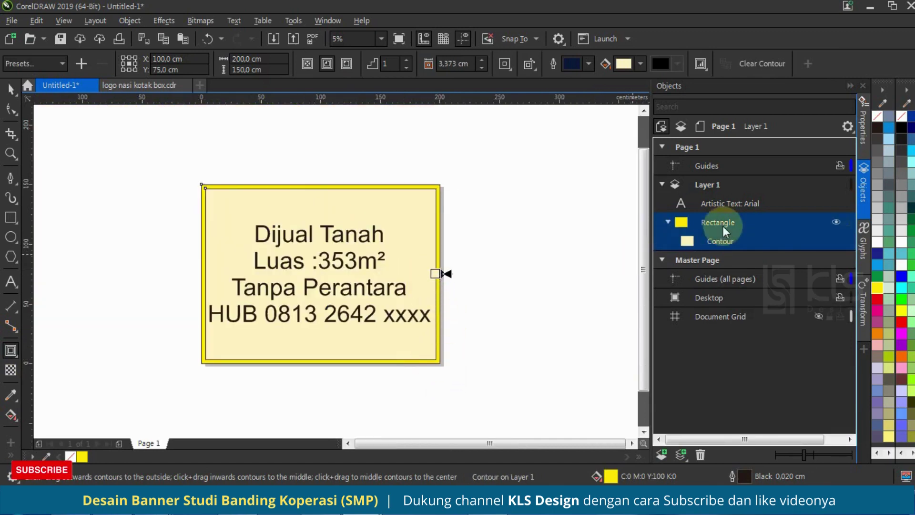
key("ctrl+k")
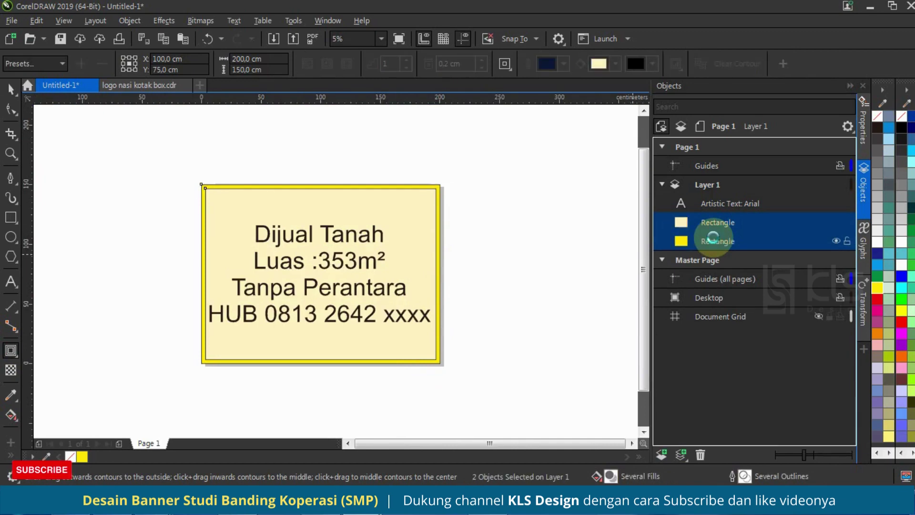
- Fill the inner rectangle with yellow and remove its outline
left_click(715, 220)
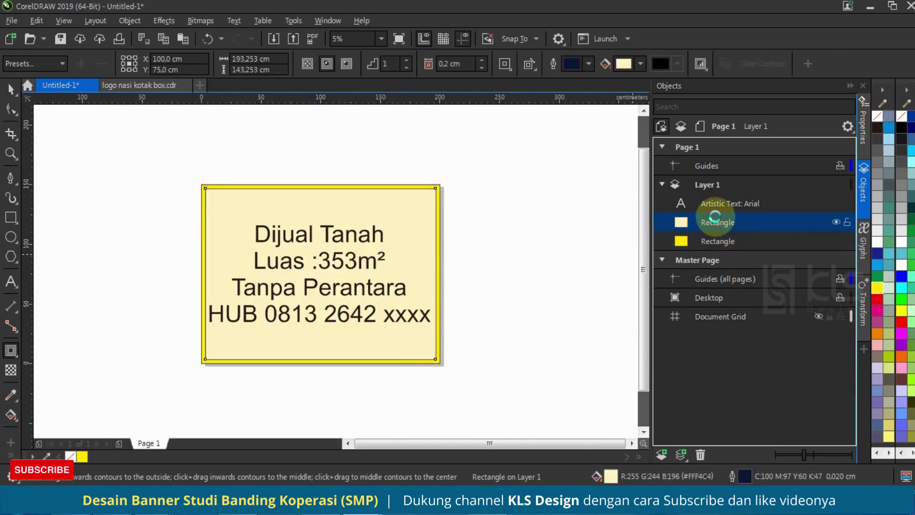
left_click(877, 281)
left_click(877, 285)
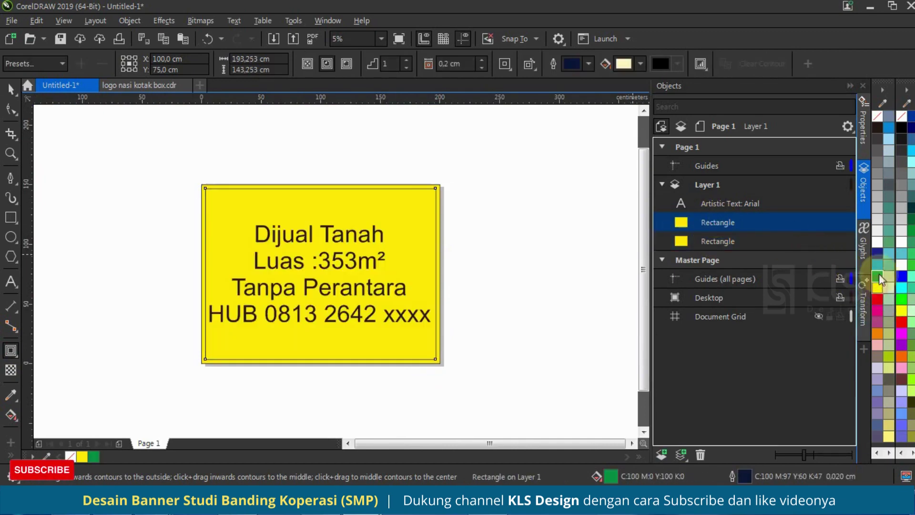
right_click(879, 119)
- Fill the outer 200 × 150 cm rectangle with red to form the banner's border
left_click(707, 238)
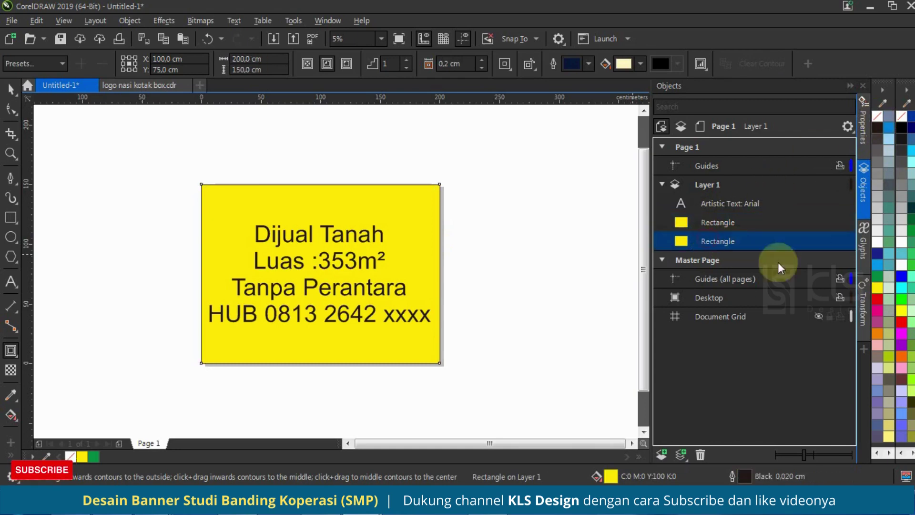
left_click(878, 300)
left_click(515, 210)
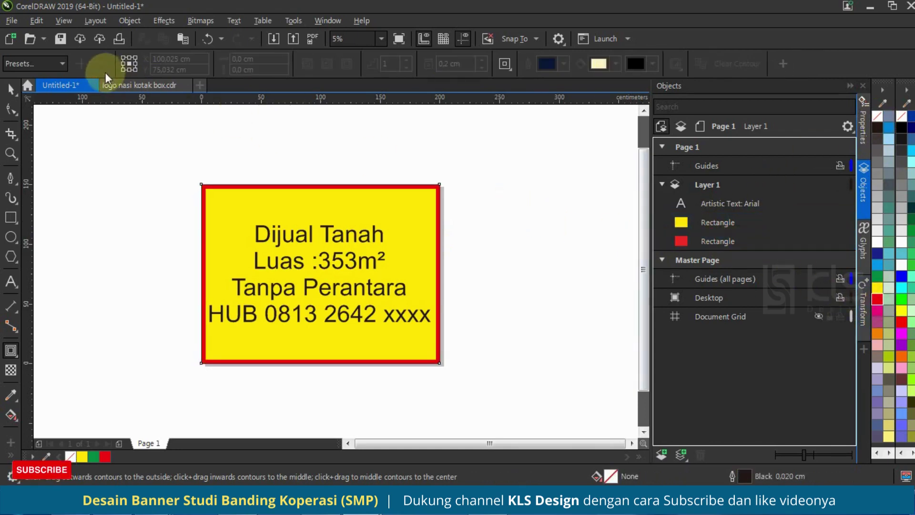
- Break the four-line banner text apart into separate single-line text objects
left_click(10, 89)
left_click(74, 156)
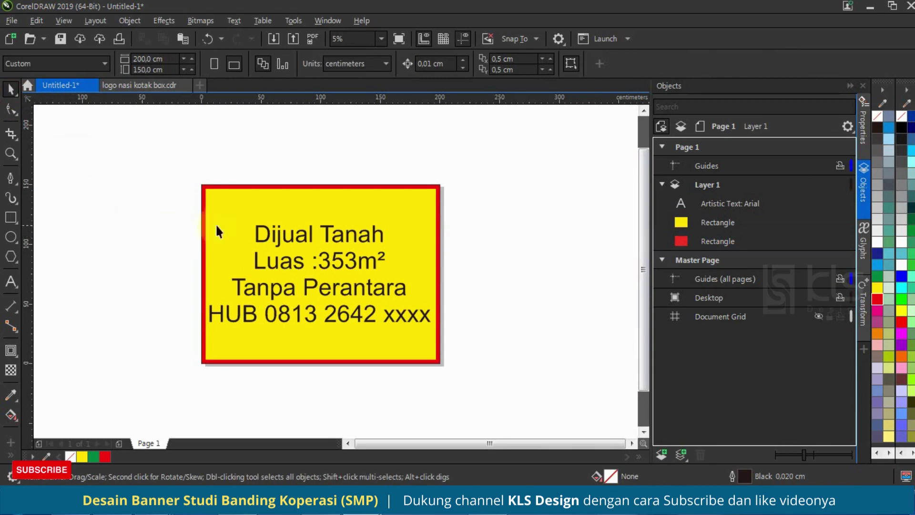
left_click(326, 237)
key("ctrl+k")
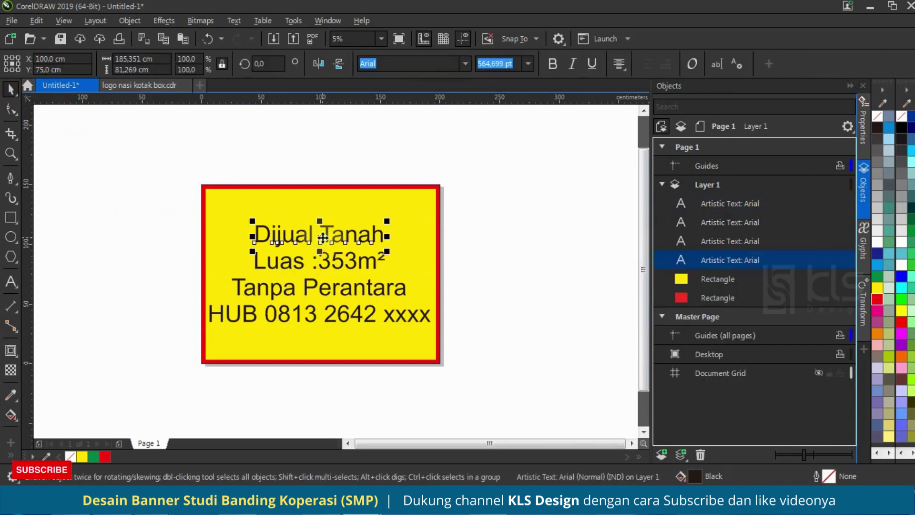
- Change the case of the "Dijual Tanah" line to UPPERCASE
double_click(379, 232)
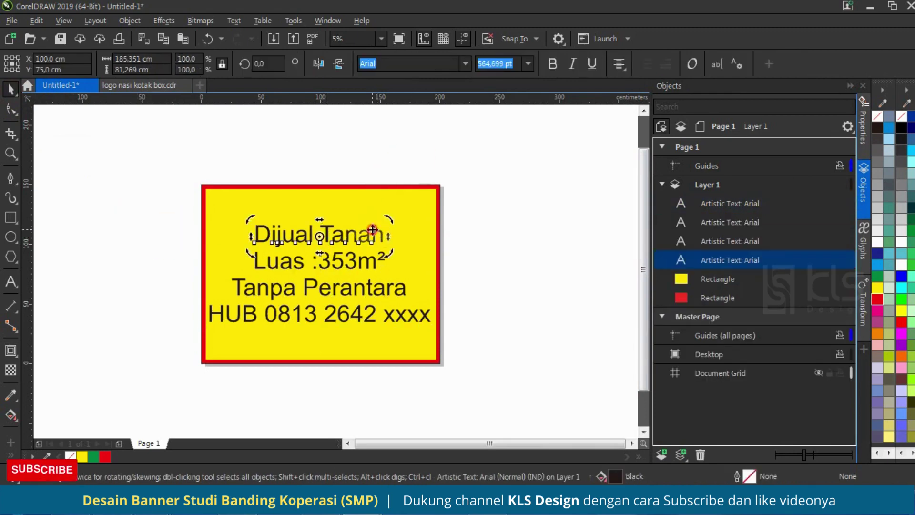
key("shift+F3")
left_click(452, 208)
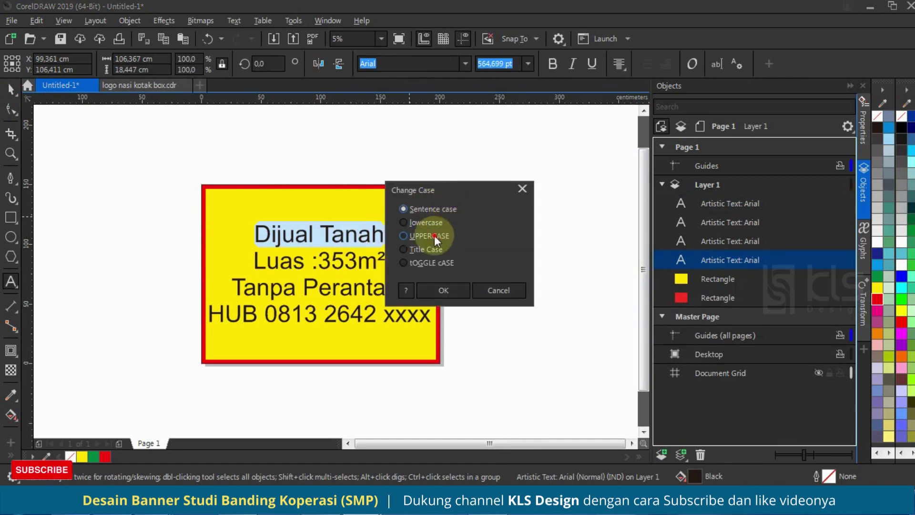
left_click(433, 235)
left_click(444, 290)
- Enlarge the "DIJUAL TANAH" title to about 166 cm wide, centre it horizontally and move it up near the banner's upper edge
left_click_drag(403, 221, 422, 205)
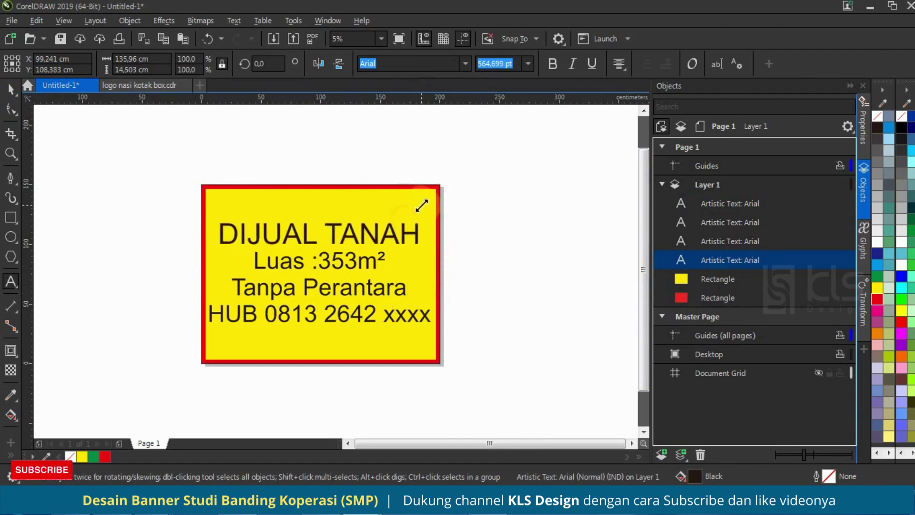
left_click(10, 89)
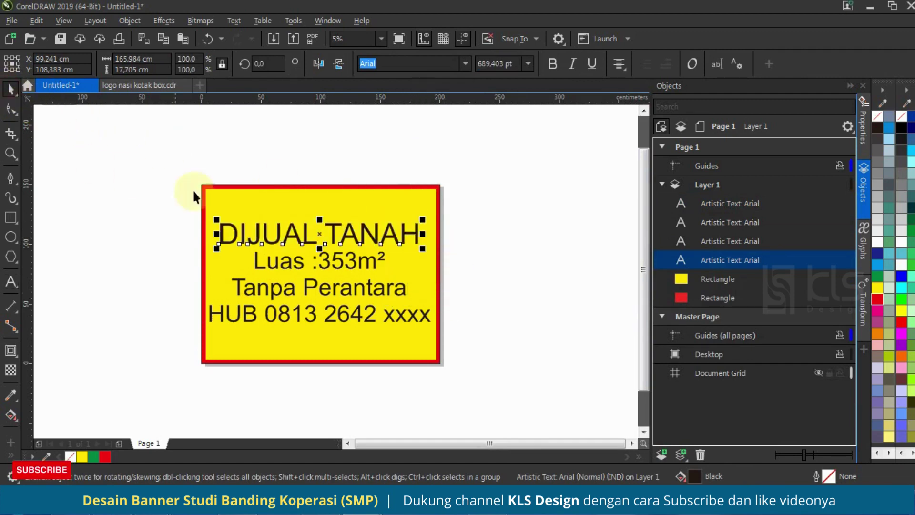
left_click(329, 190)
left_click_drag(374, 235, 377, 217)
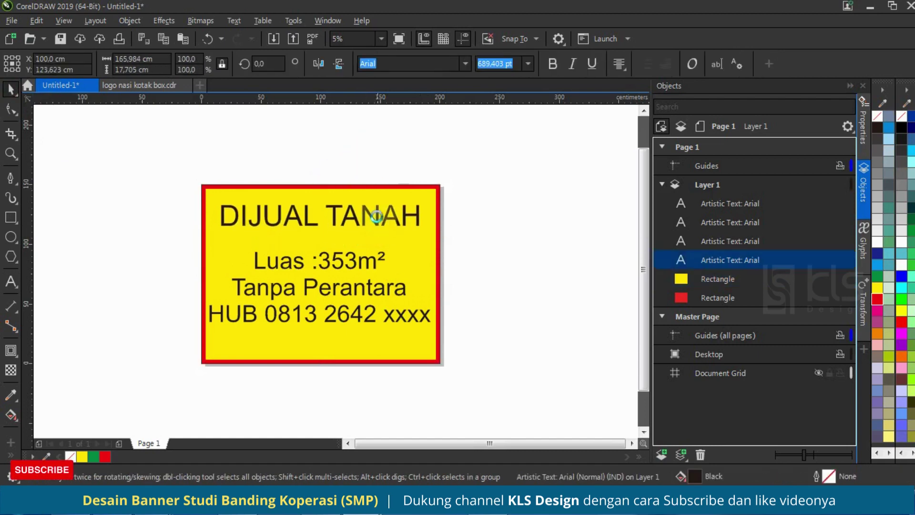
left_click(382, 245)
- Correct the spacing around the colon in the area line so it reads "Luas: 353m²"
left_click(312, 267)
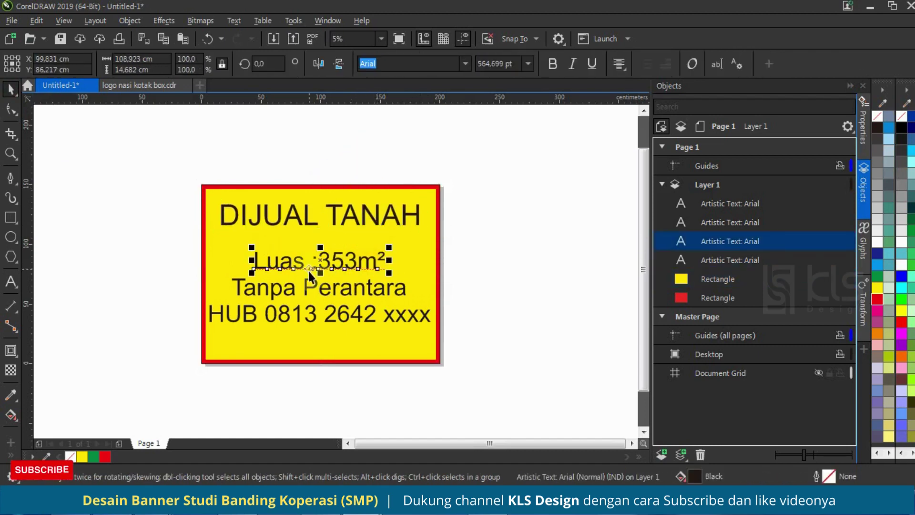
double_click(314, 268)
key("BackSpace")
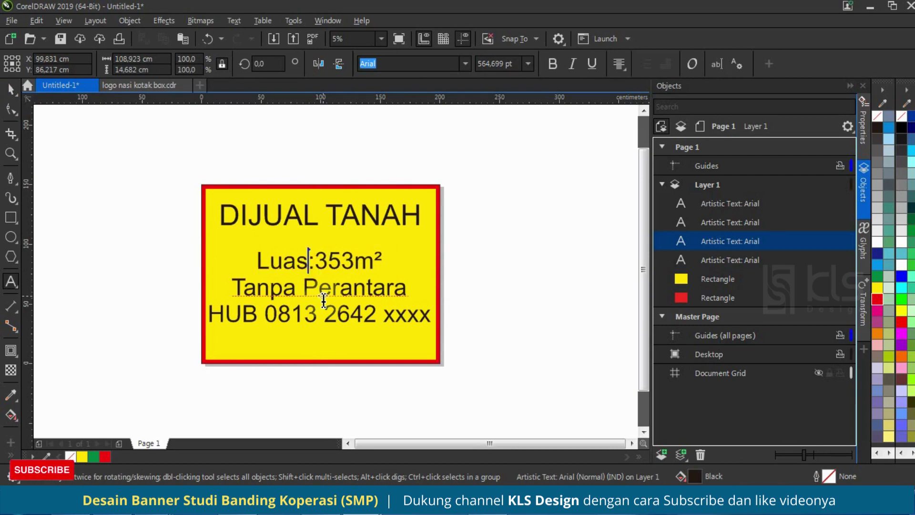
key("Escape")
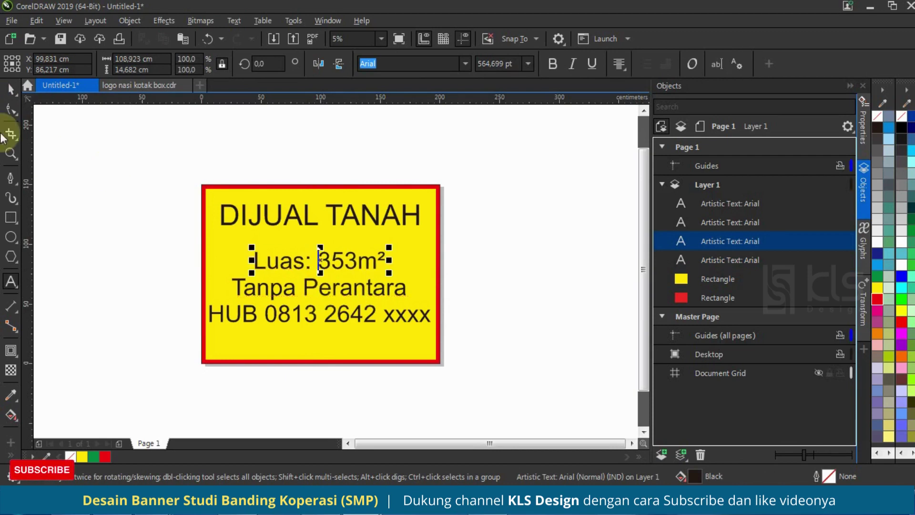
left_click(8, 95)
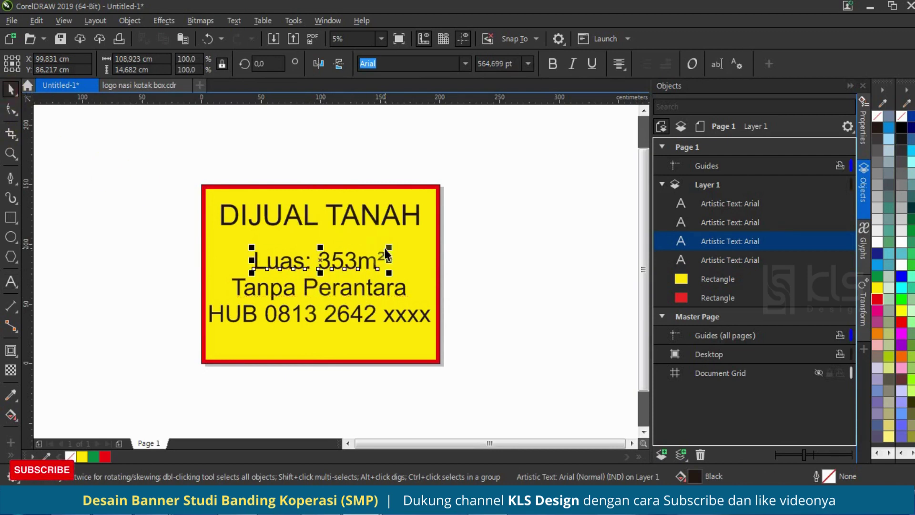
- Enlarge the "Luas: 353m²" line to about 140 cm wide and move the contact line down toward the banner's lower edge
left_click_drag(389, 247, 405, 241)
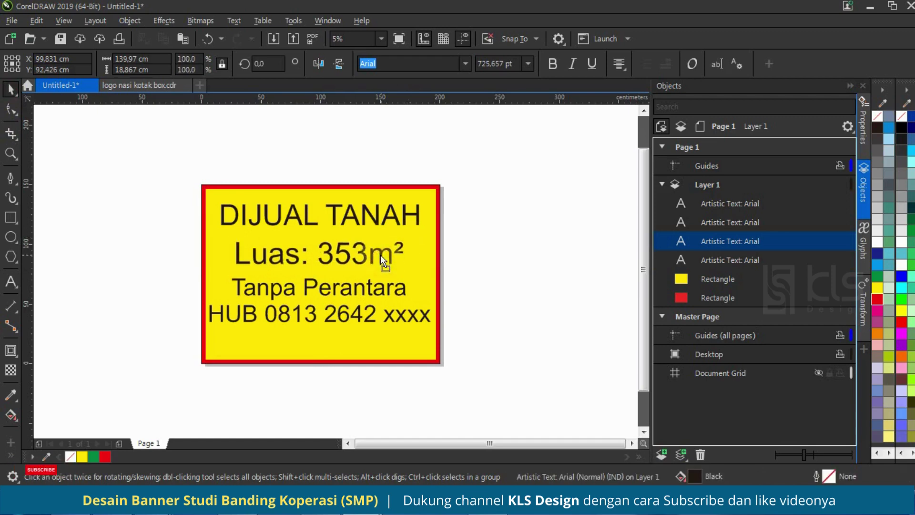
left_click_drag(360, 319, 361, 334)
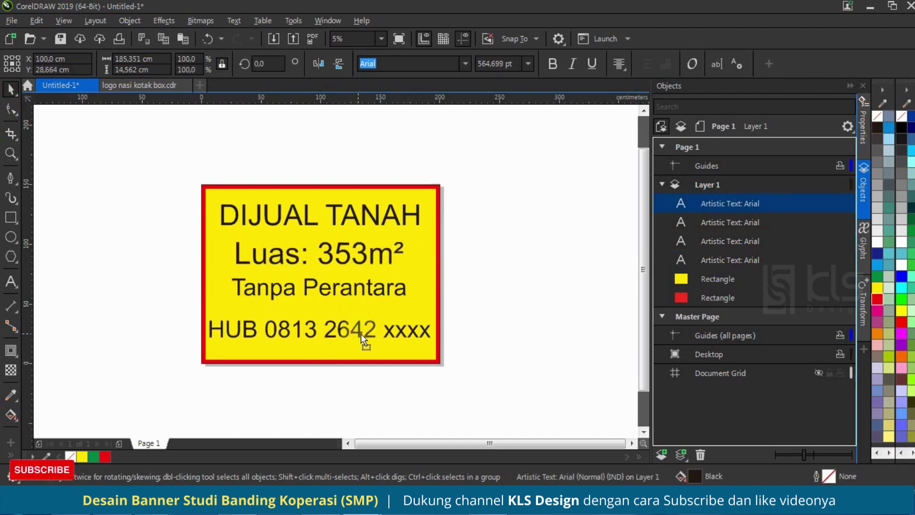
left_click(384, 220)
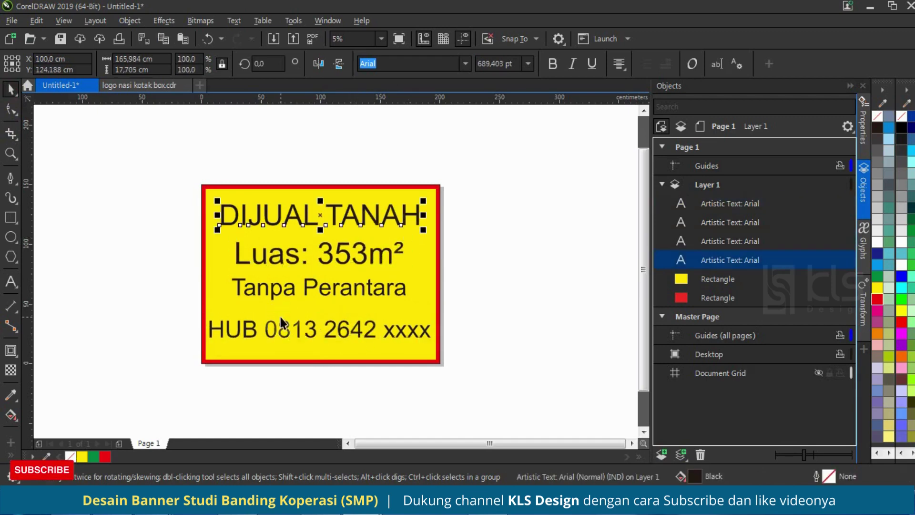
- Set the font of all four text lines to Impact
scroll(349, 296, "right", 3)
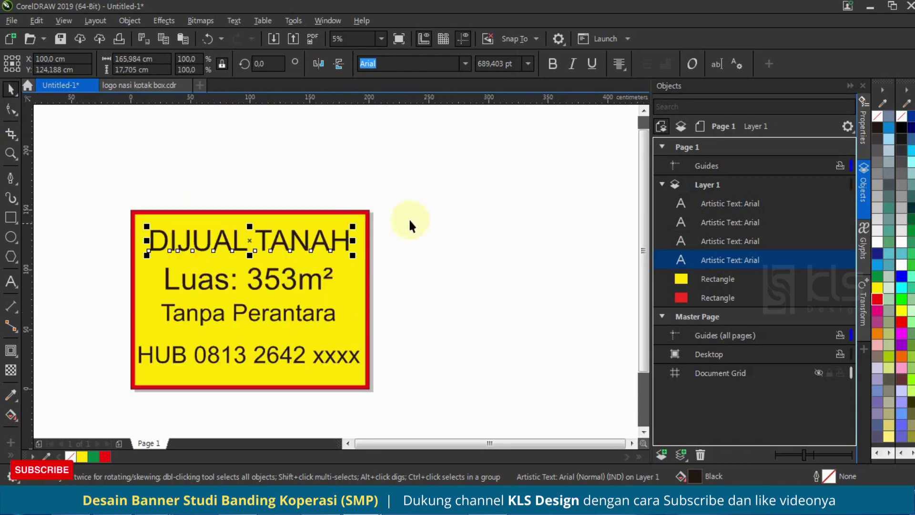
left_click_drag(109, 371, 109, 371)
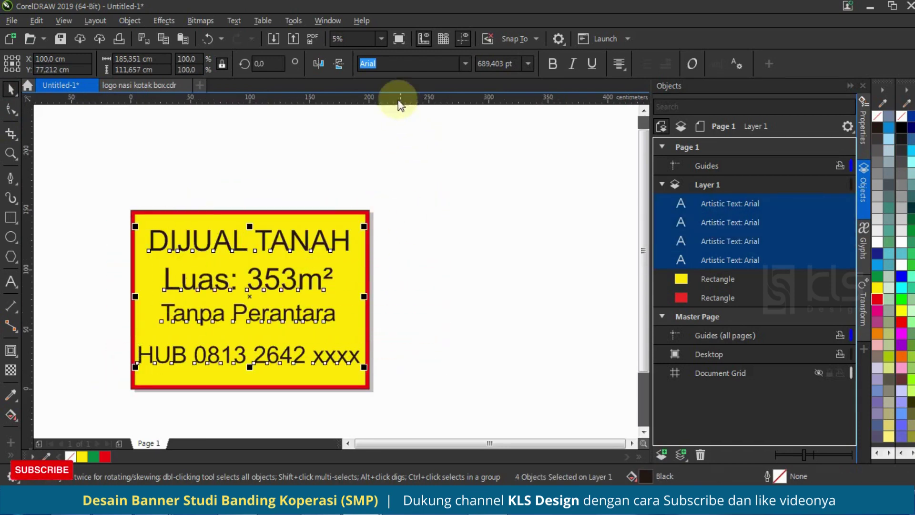
type("i")
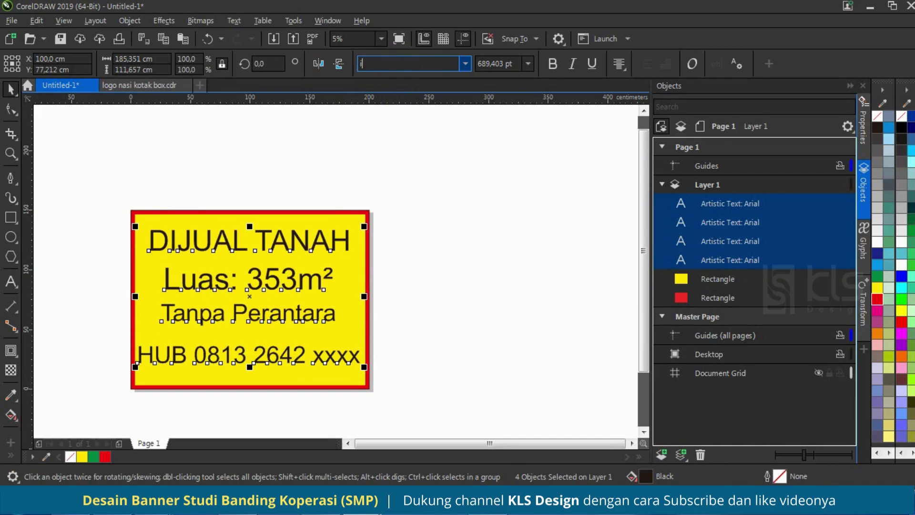
key("Return")
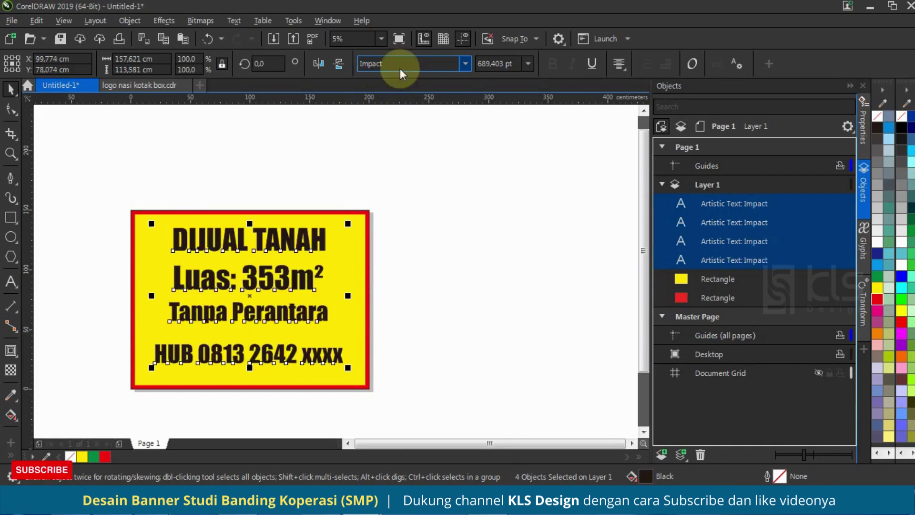
left_click(430, 243)
- Enlarge the "DIJUAL TANAH" title proportionally about its centre to about 163 cm wide
scroll(334, 260, "up", 2)
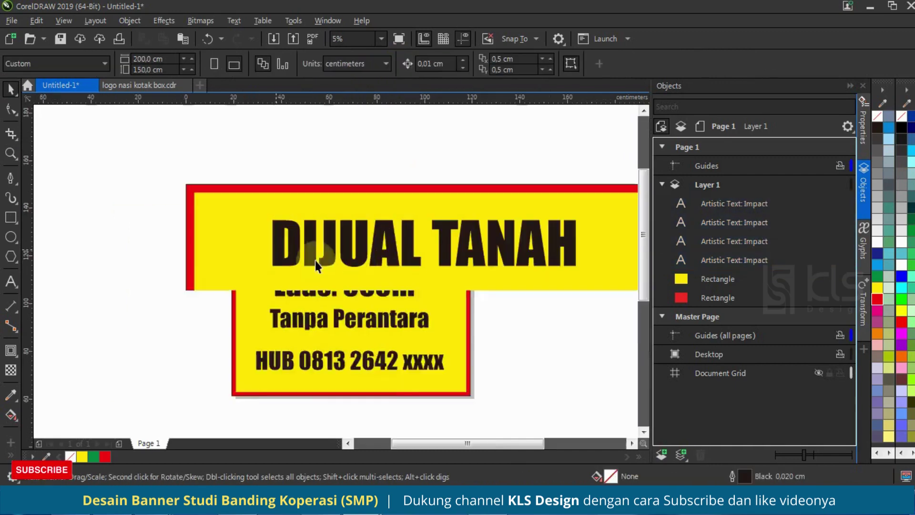
scroll(310, 243, "down", 2)
left_click(392, 250)
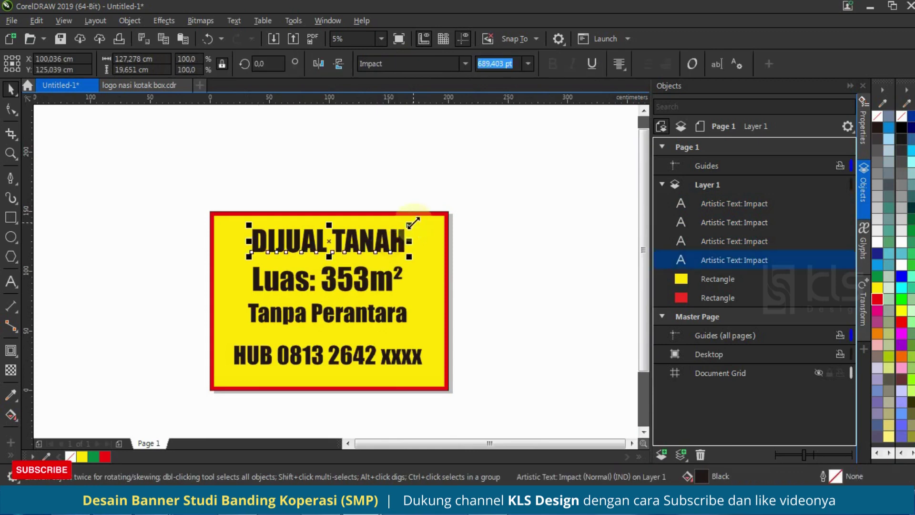
left_click_drag(412, 222, 433, 221)
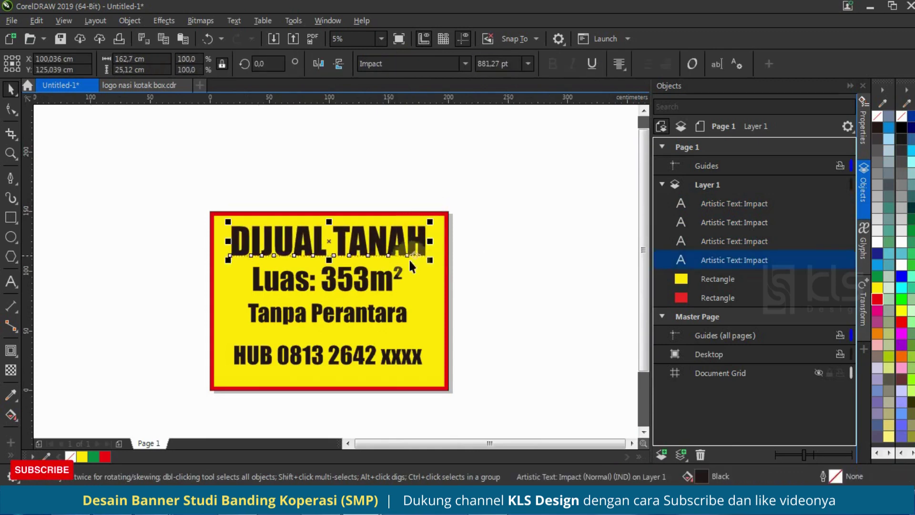
- Set the font size of the "Luas: 353m²" line to 881,27 pt, matching the title
left_click(374, 315)
left_click(379, 283)
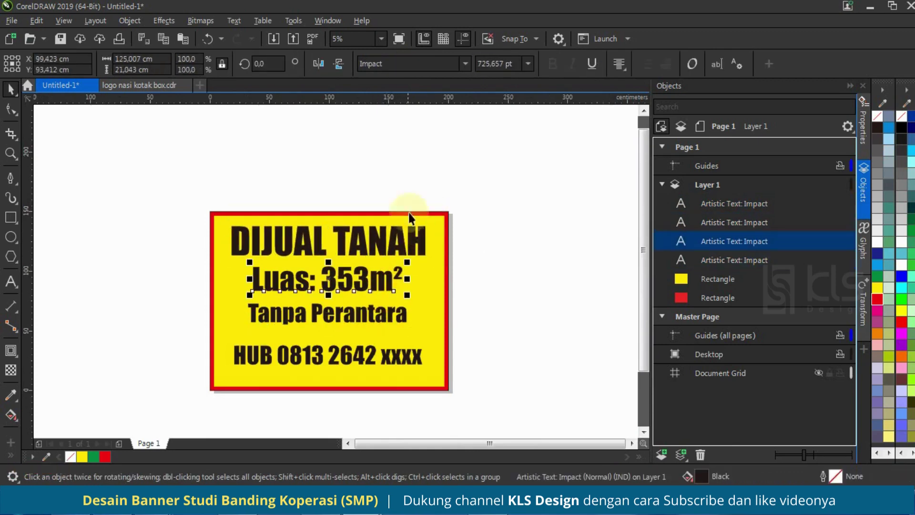
left_click(416, 240)
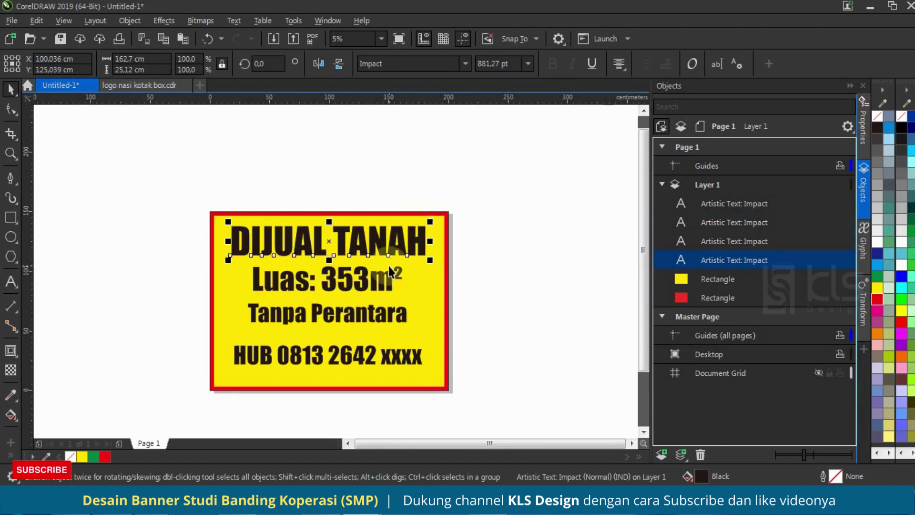
double_click(491, 64)
left_click(368, 267)
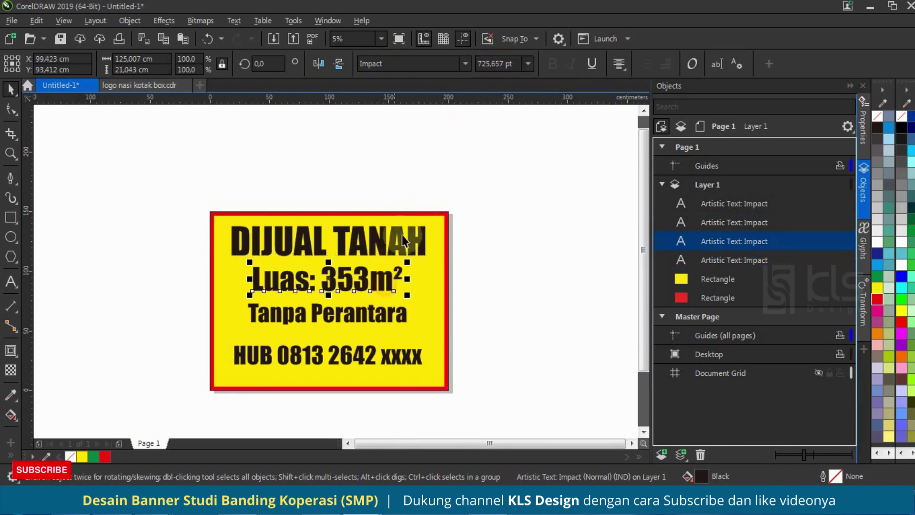
left_click(499, 62)
type("881,27 pt")
key("Return")
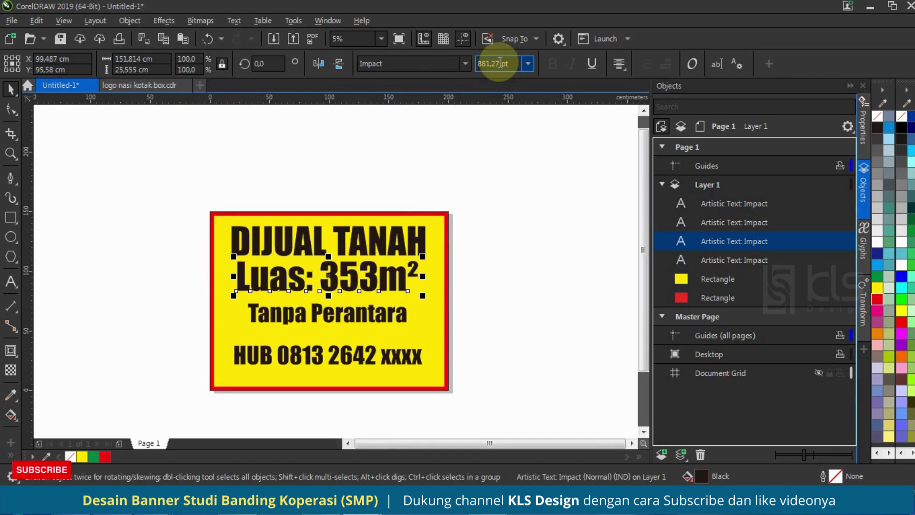
- Move the "Luas: 353m²" line down about 3.7 cm and change the word "Luas:" to uppercase, leaving "m²" lowercase
scroll(365, 281, "up", 2)
key("Escape")
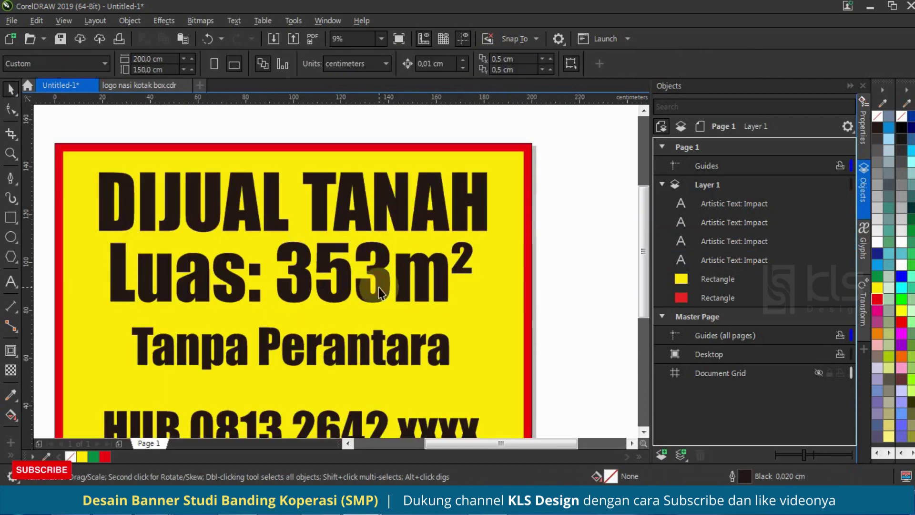
key("F8")
left_click(380, 285)
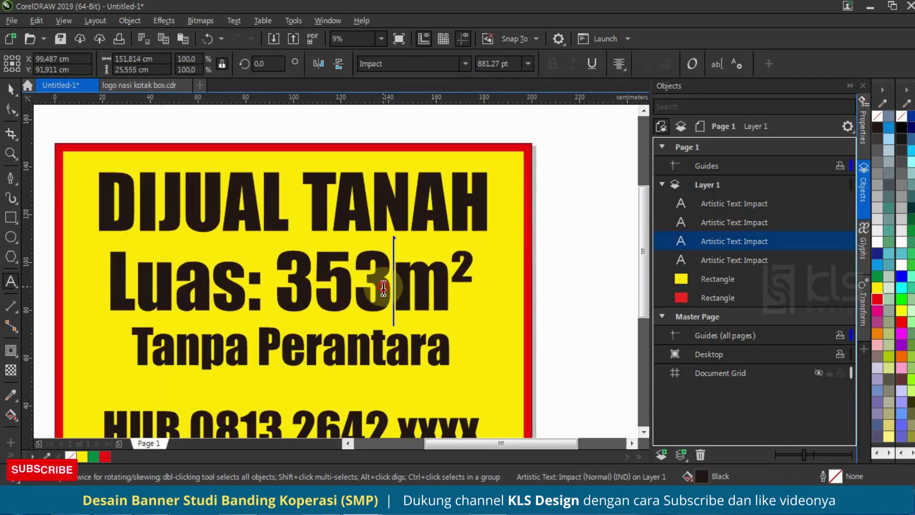
left_click_drag(274, 295, 203, 257)
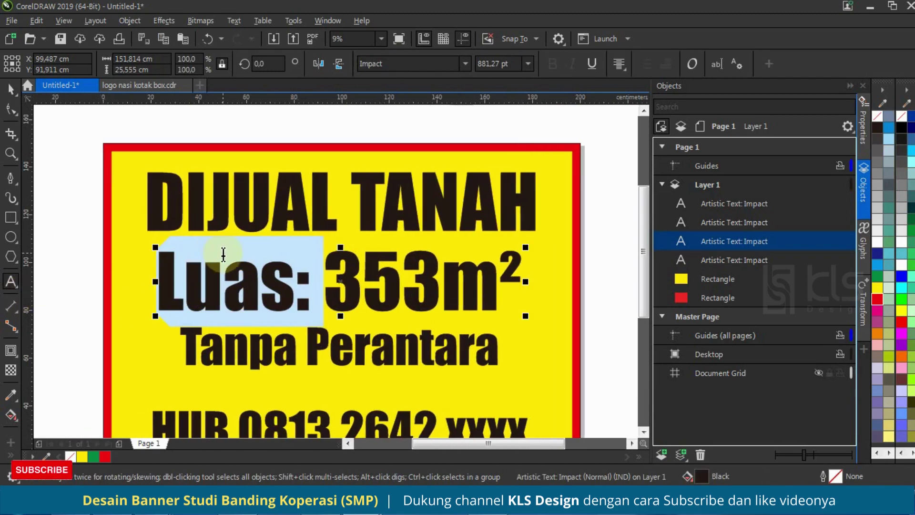
key("shift+F3")
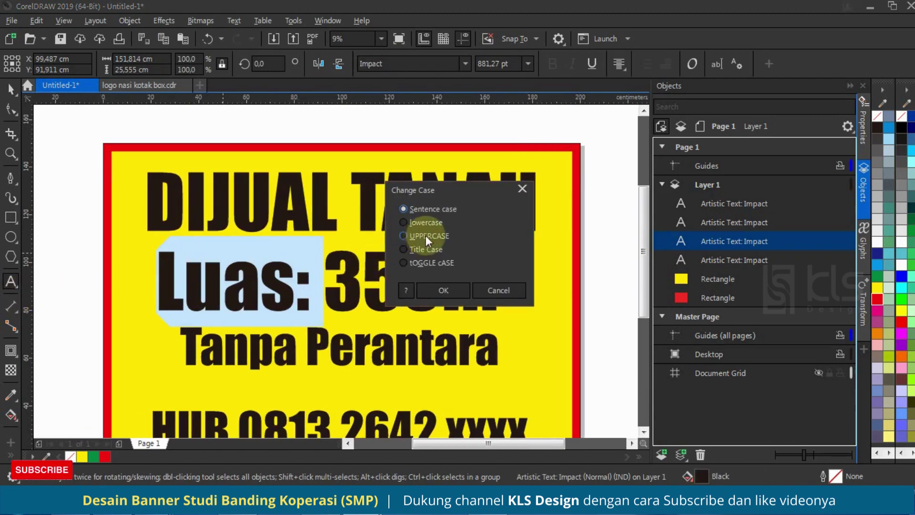
left_click(443, 292)
left_click(302, 310)
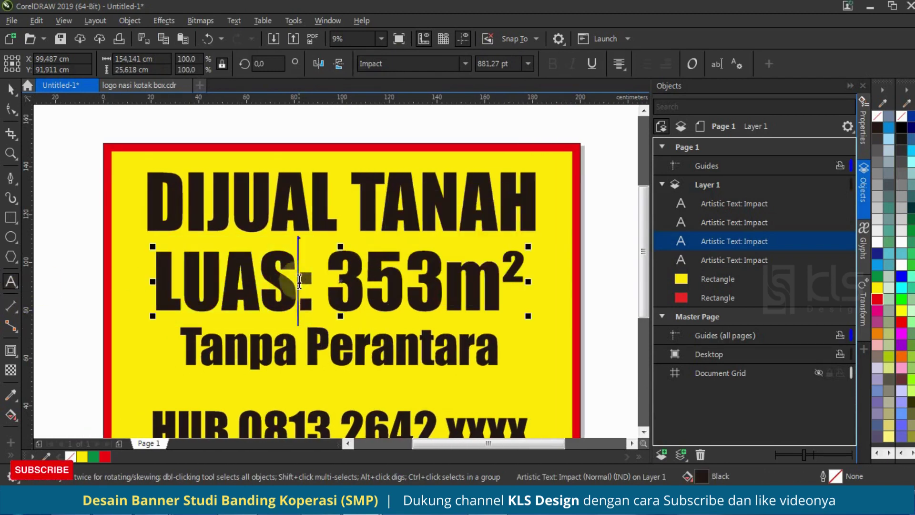
left_click(9, 89)
scroll(285, 227, "down", 2)
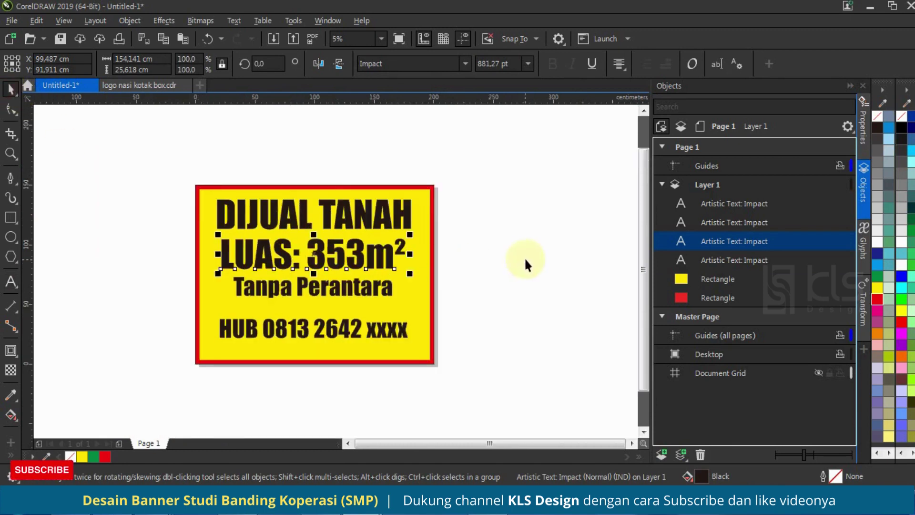
left_click(524, 260)
- Move the "Tanpa Perantara" line down about 4 cm and change its text to uppercase
left_click(339, 292)
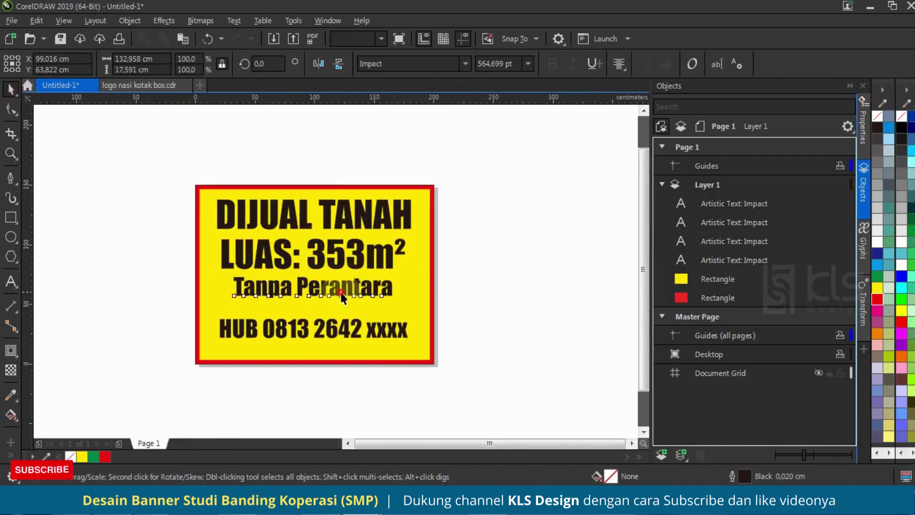
double_click(344, 296)
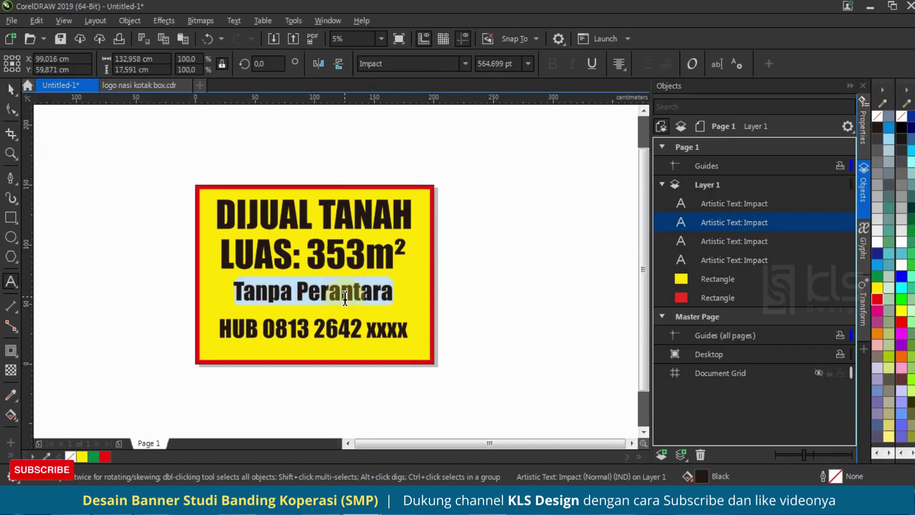
key("shift+F3")
left_click(442, 236)
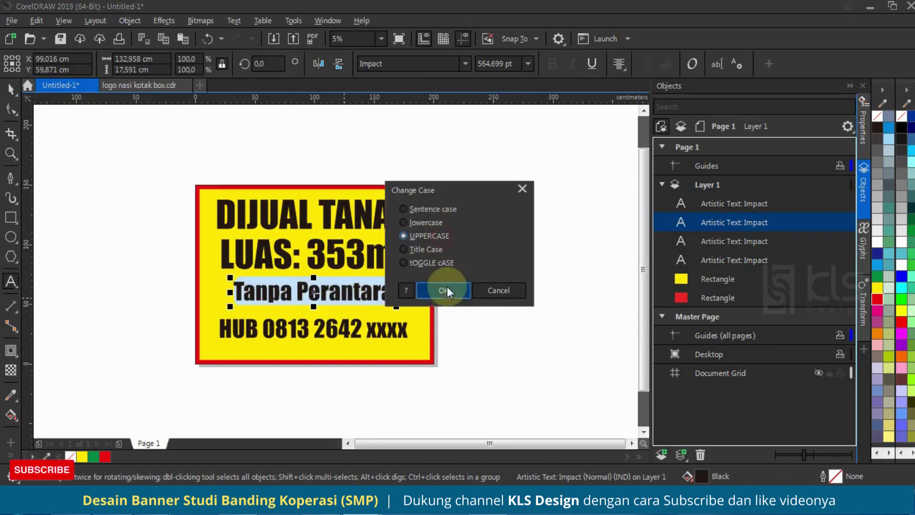
left_click(445, 289)
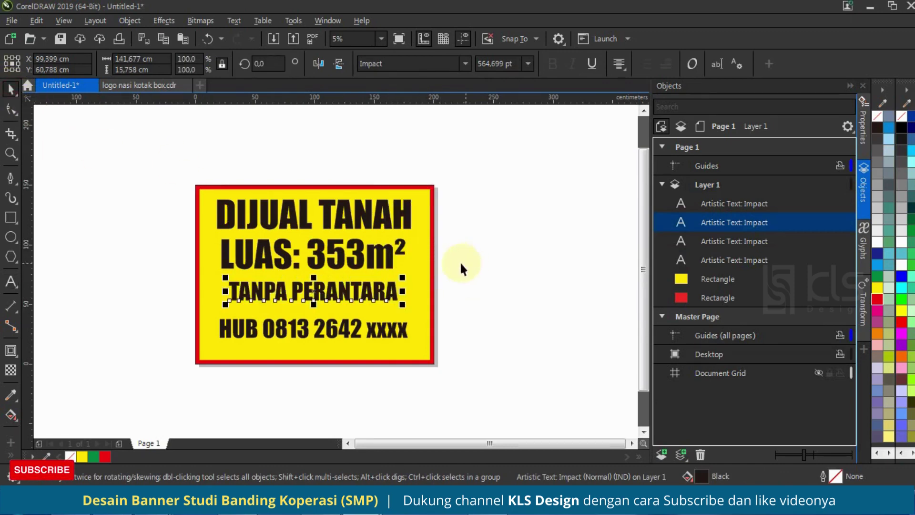
left_click(492, 262)
- Draw a rectangle about 172 × 29 cm around the "TANPA PERANTARA" line
left_click(11, 218)
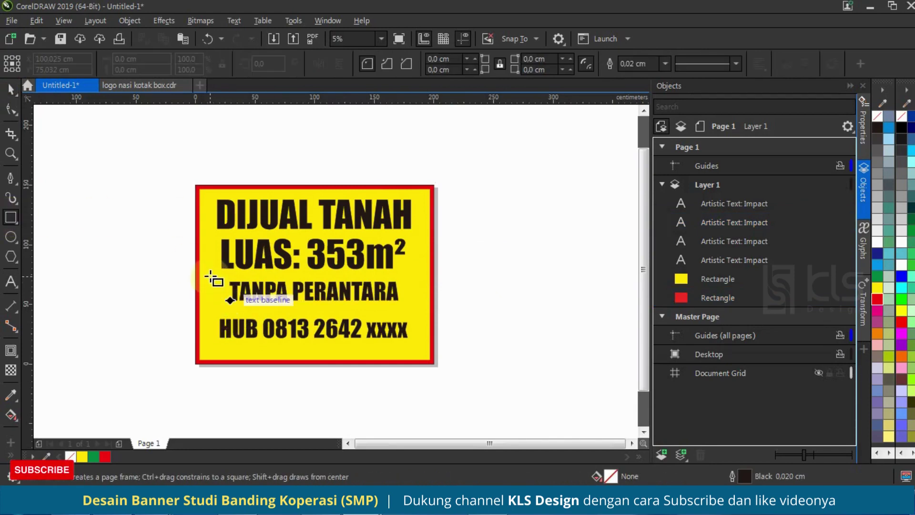
mouse_move(211, 277)
left_mouse_down()
mouse_move(376, 329)
mouse_move(415, 310)
left_mouse_up()
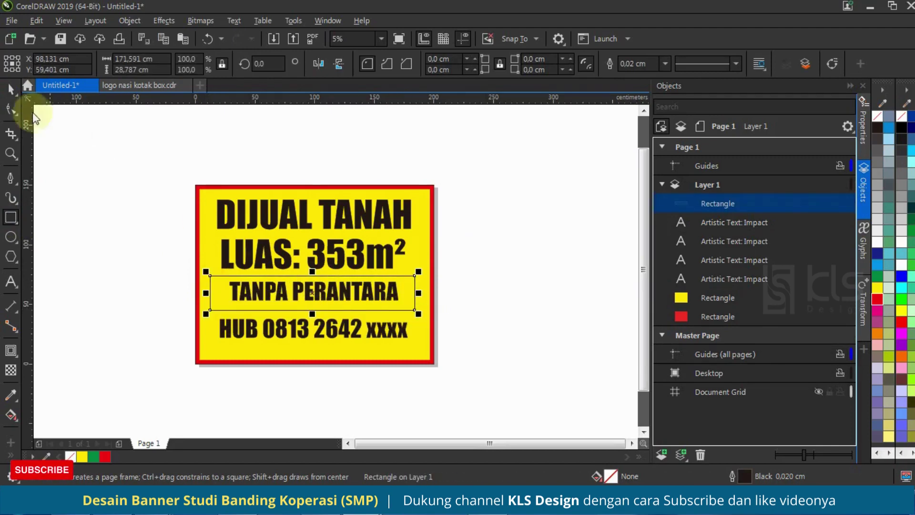
left_click(11, 88)
- Centre the new rectangle horizontally on the banner and align it vertically with the "TANPA PERANTARA" text
left_click(437, 256, "shift")
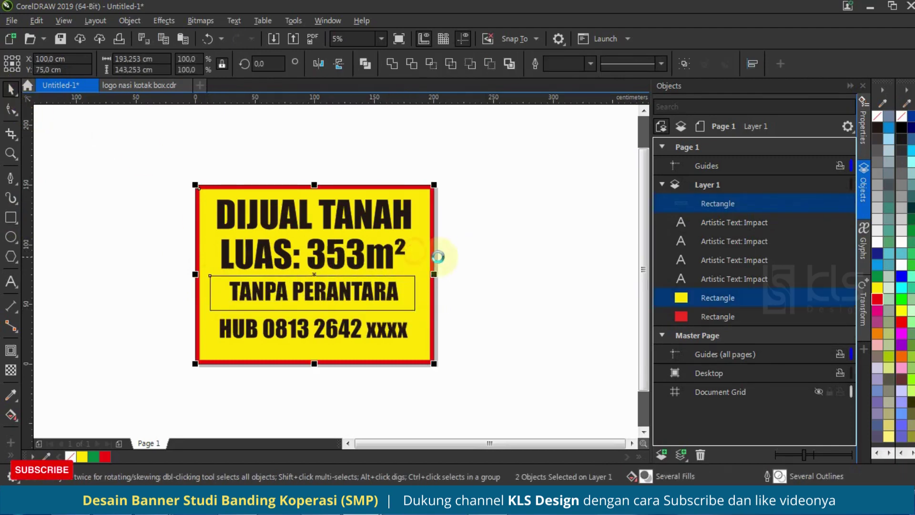
key("c")
key("Escape")
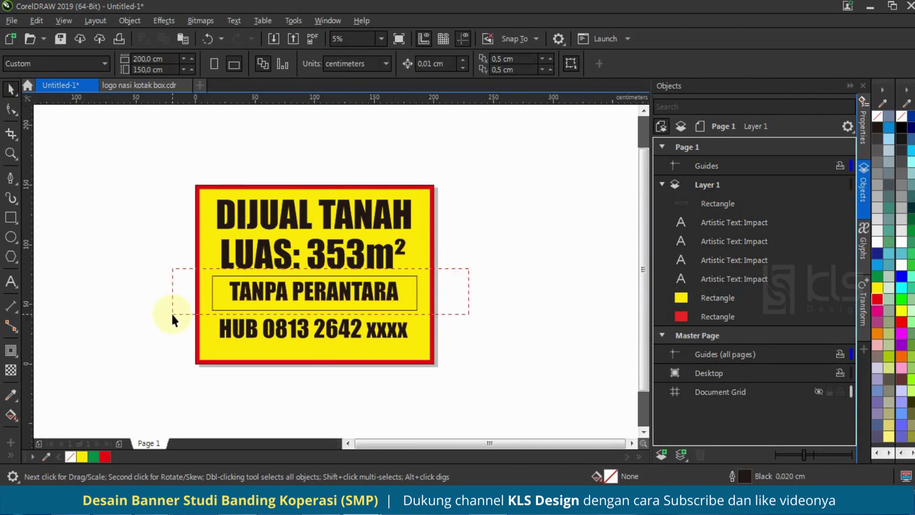
left_click_drag(172, 314, 173, 315)
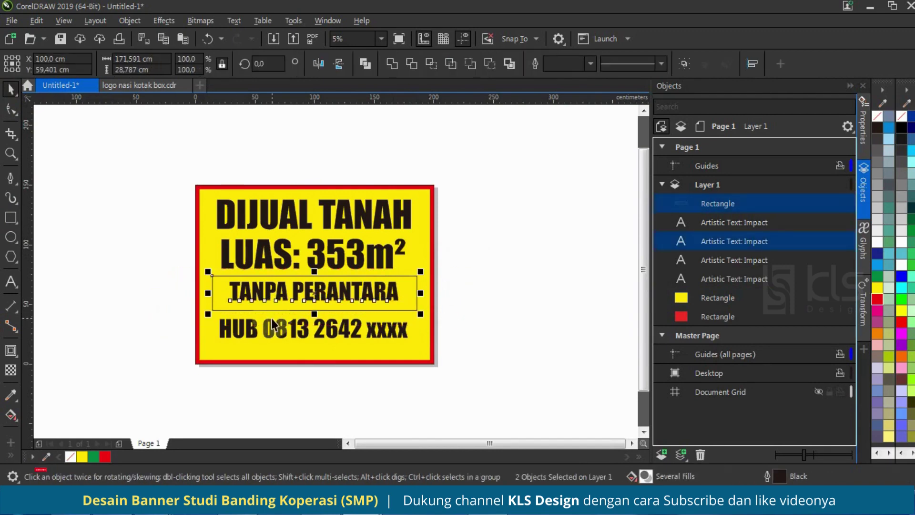
left_click(468, 262)
- Fill the rectangle around "TANPA PERANTARA" with red and remove its outline
left_click(416, 288)
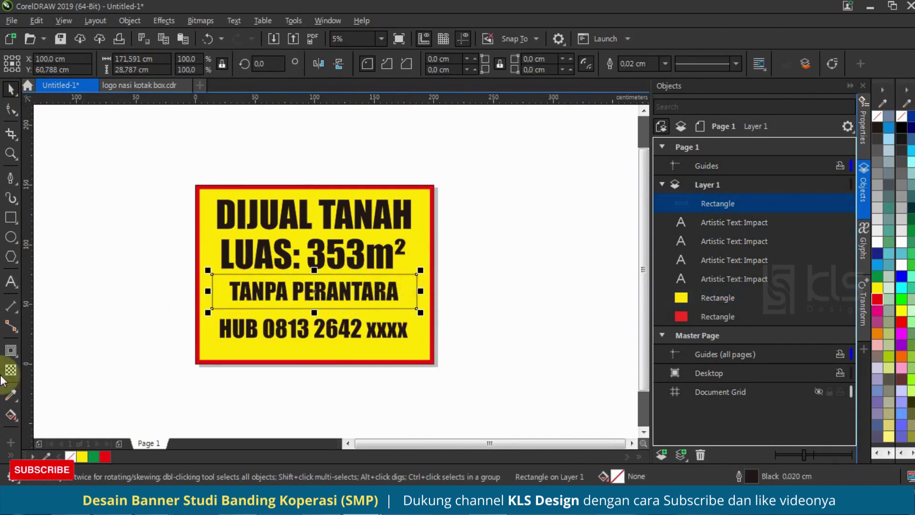
left_click(105, 457)
right_click(72, 457)
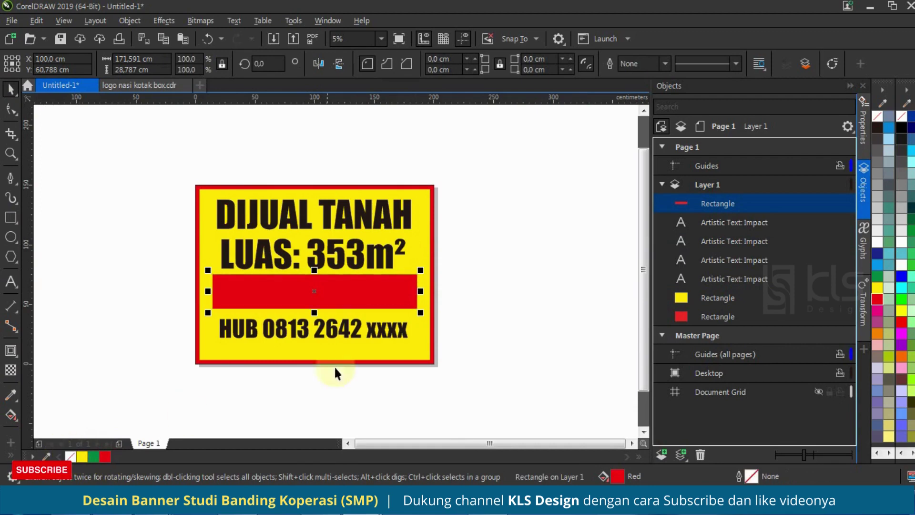
- Move the red bar behind the text lines in the stacking order and colour "TANPA PERANTARA" white
left_click_drag(732, 203, 721, 286)
left_click(352, 297)
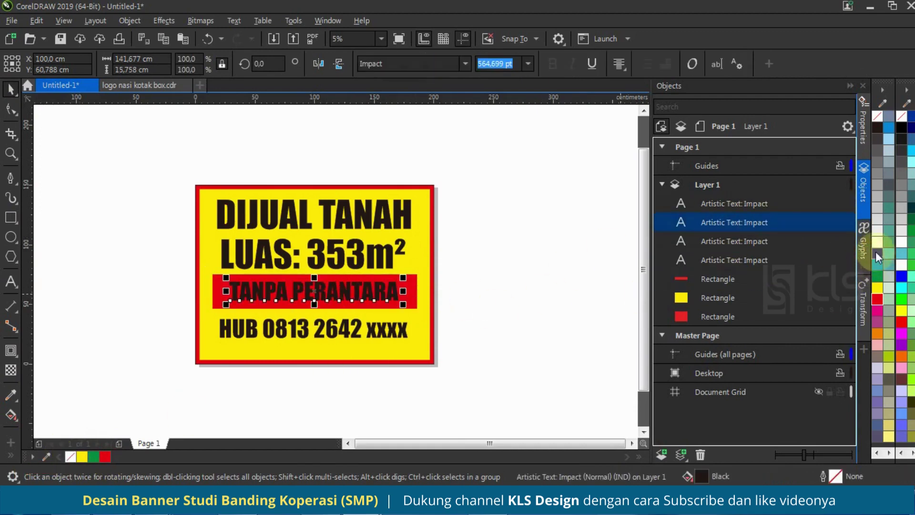
left_click(877, 251)
- Duplicate the red border rectangle as a full-width strip about 38 cm high along the banner's lower edge and stack it behind the text
left_click(372, 330)
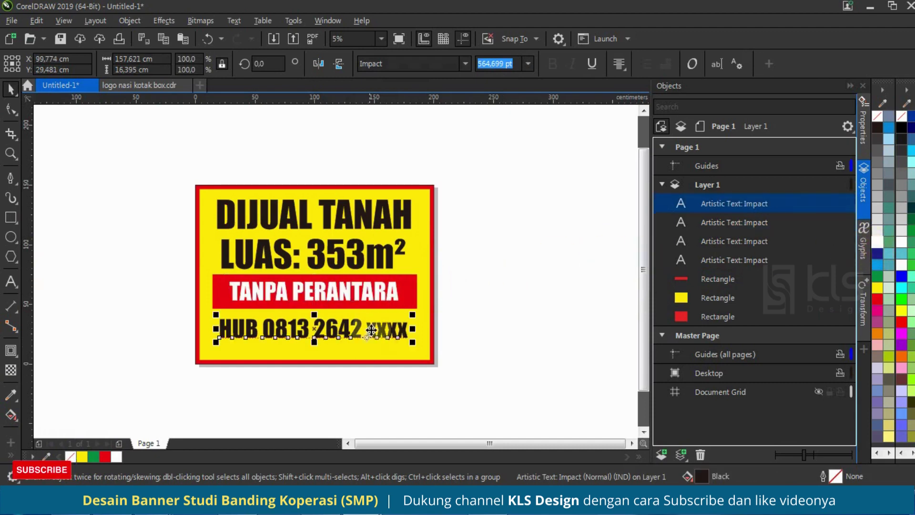
left_click(11, 217)
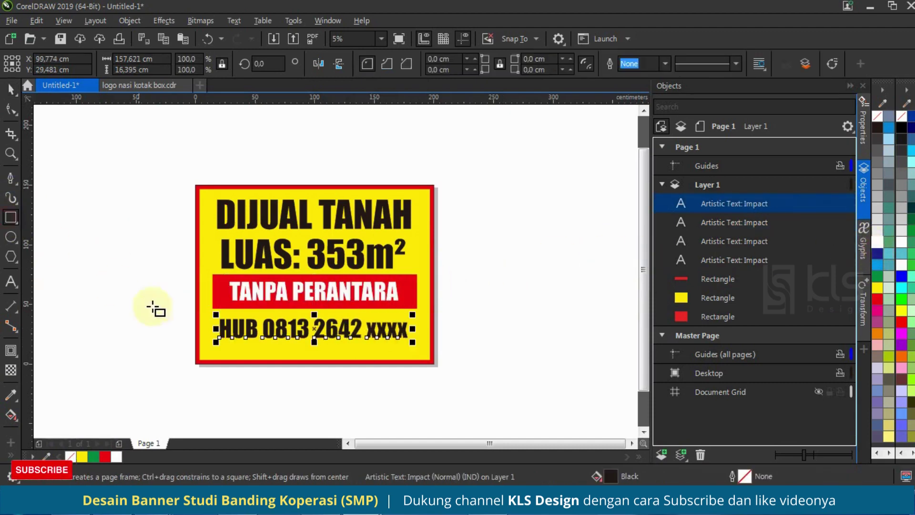
left_click(196, 363)
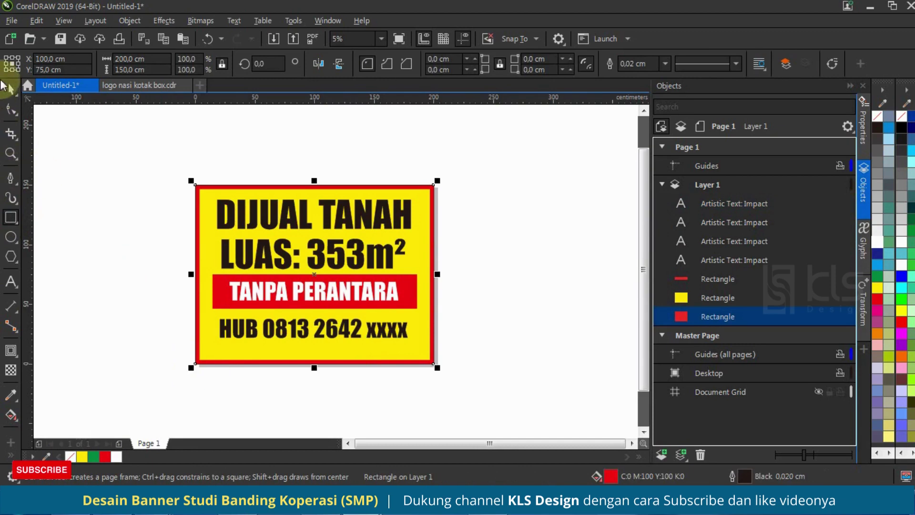
key("space")
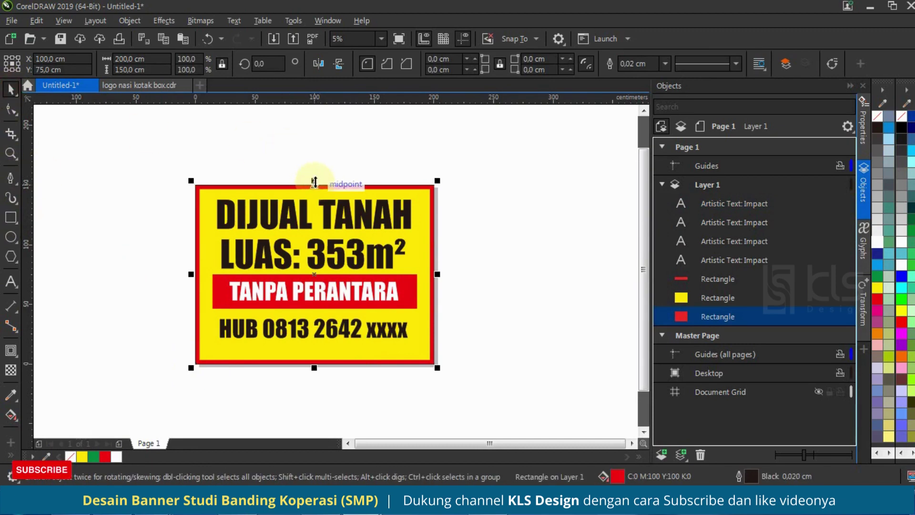
left_click_drag(314, 181, 347, 314)
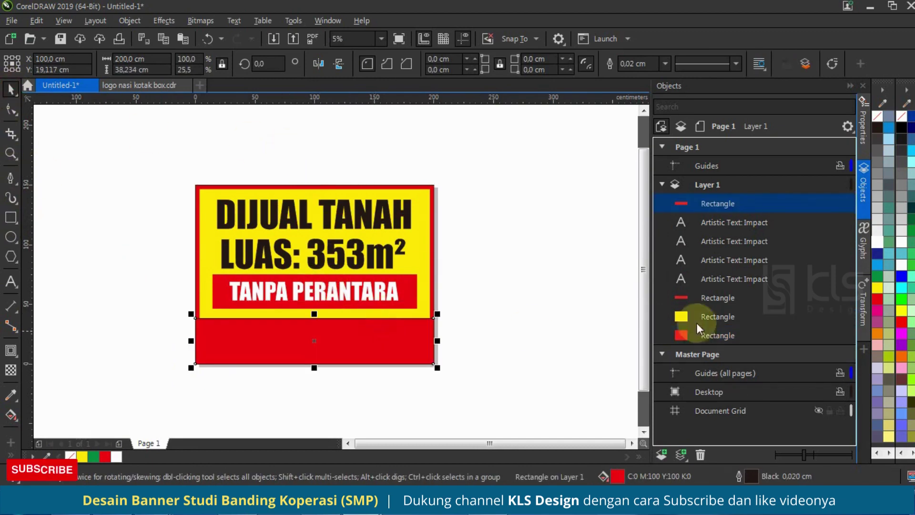
left_click_drag(753, 205, 742, 281)
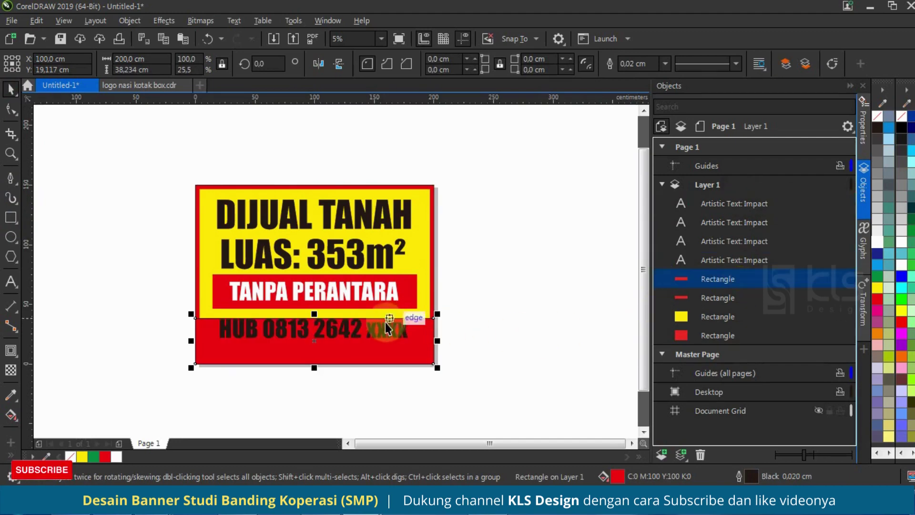
- Colour the contact line yellow, with its phone number in white
left_click(343, 327)
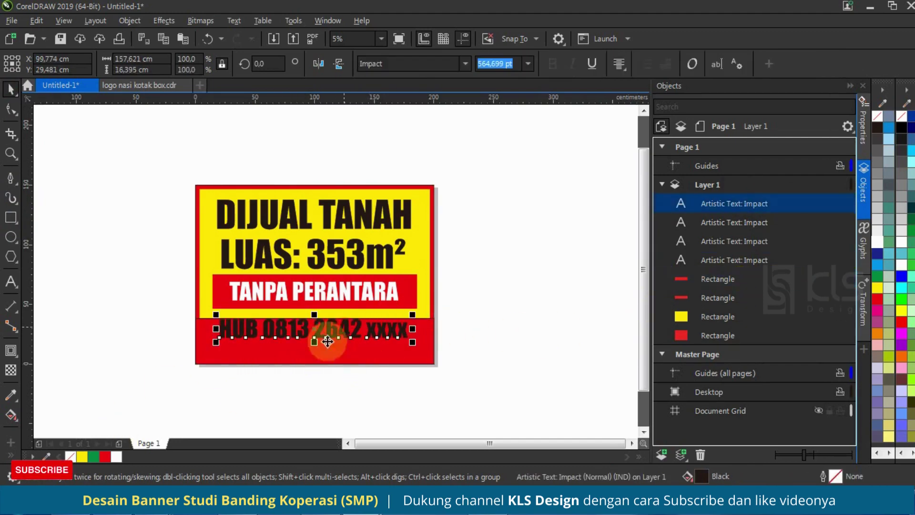
left_click(82, 457)
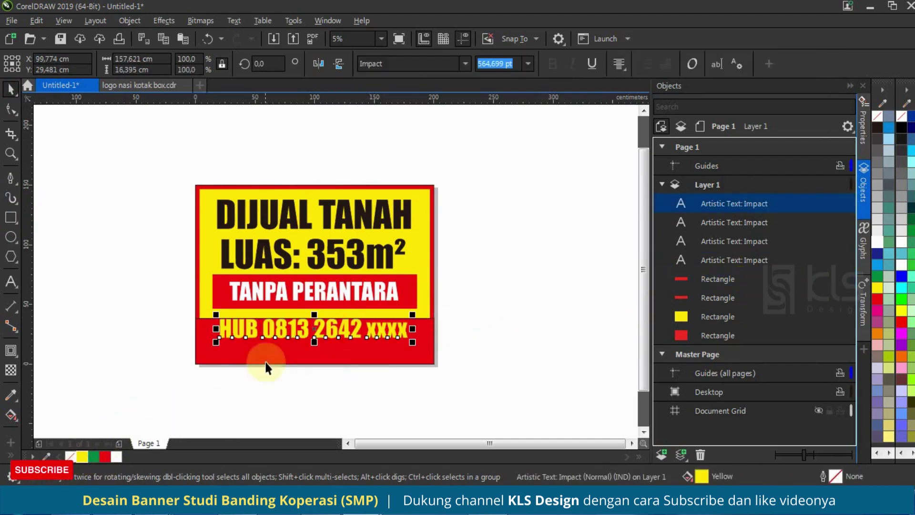
double_click(263, 328)
left_click_drag(263, 329, 410, 329)
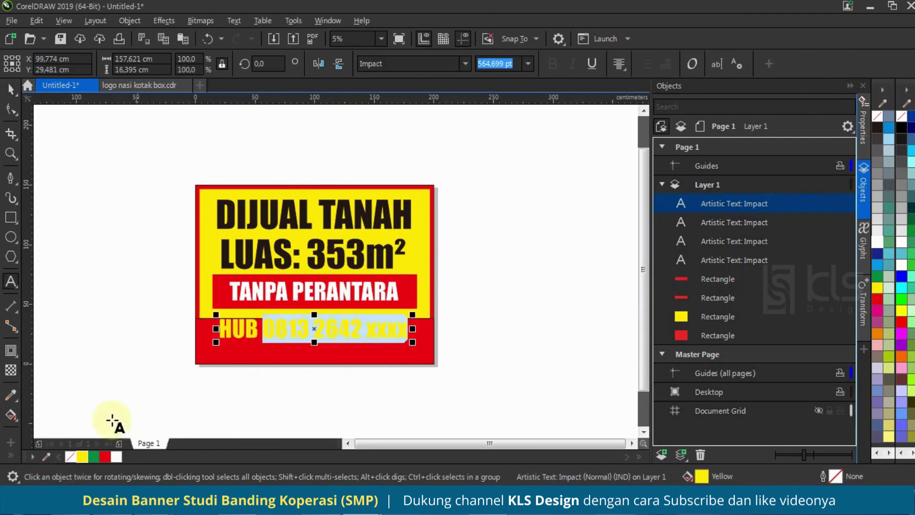
left_click(116, 457)
- Centre the contact line on the red strip and remove the strip's outline
left_click(8, 89)
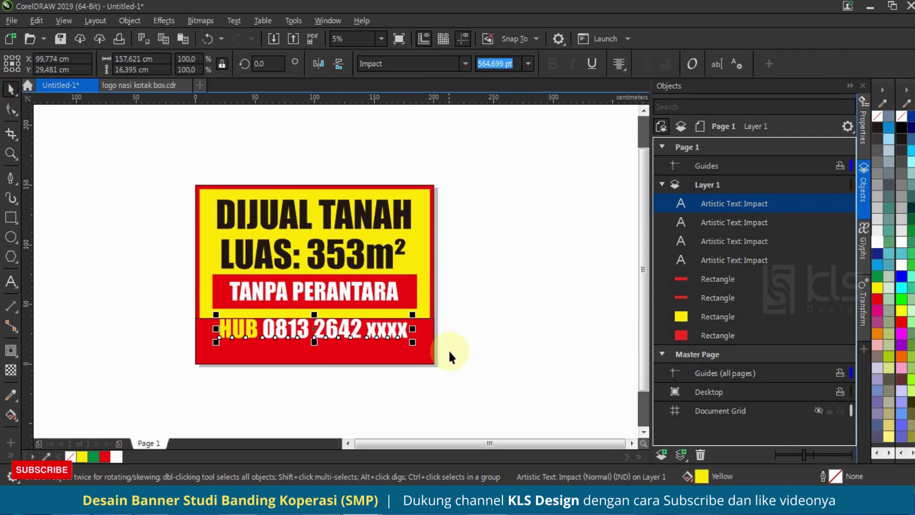
left_click(479, 310)
left_click(429, 328)
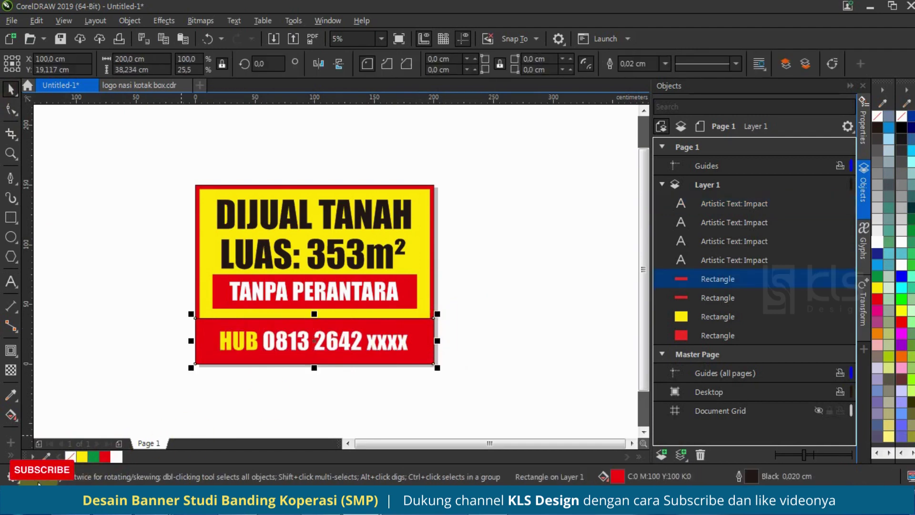
- Enlarge the contact line proportionally about its centre to about 175 cm wide
left_click(367, 341)
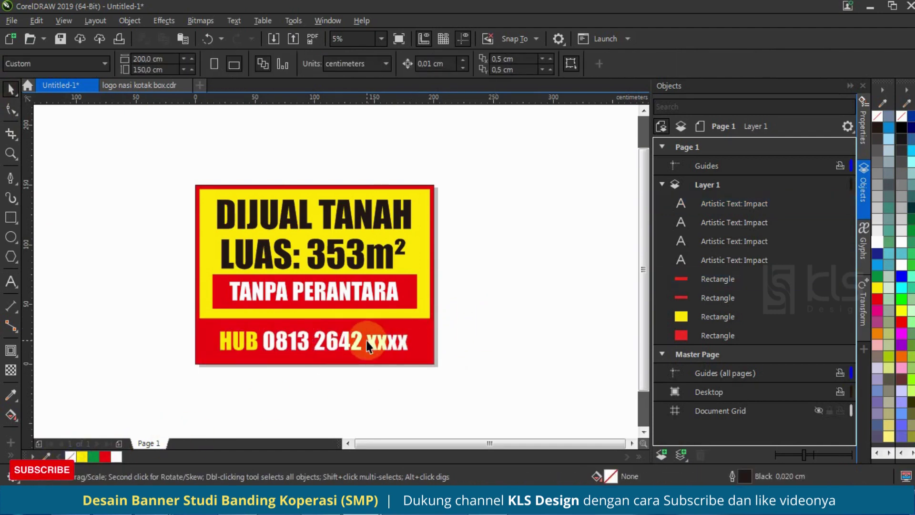
scroll(367, 340, "up", 2)
left_click_drag(454, 318, 475, 297)
key("Escape")
scroll(453, 379, "down", 2)
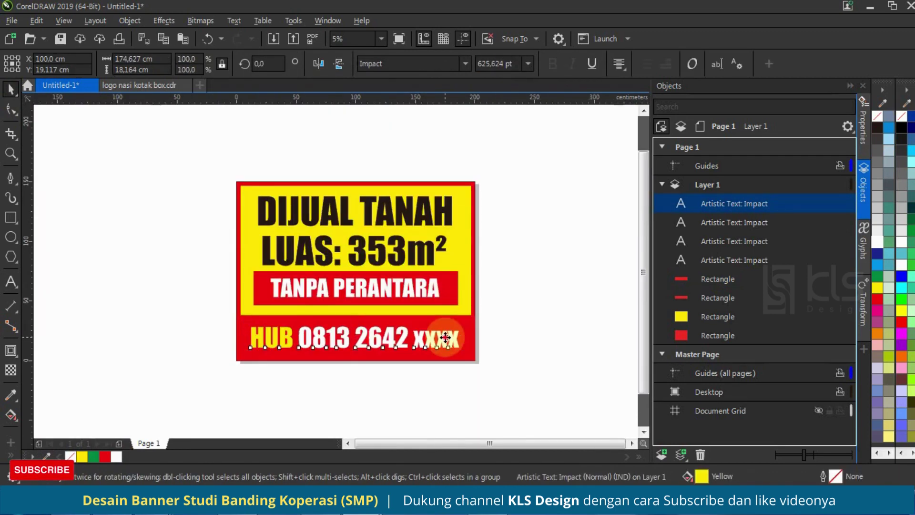
left_click(533, 309)
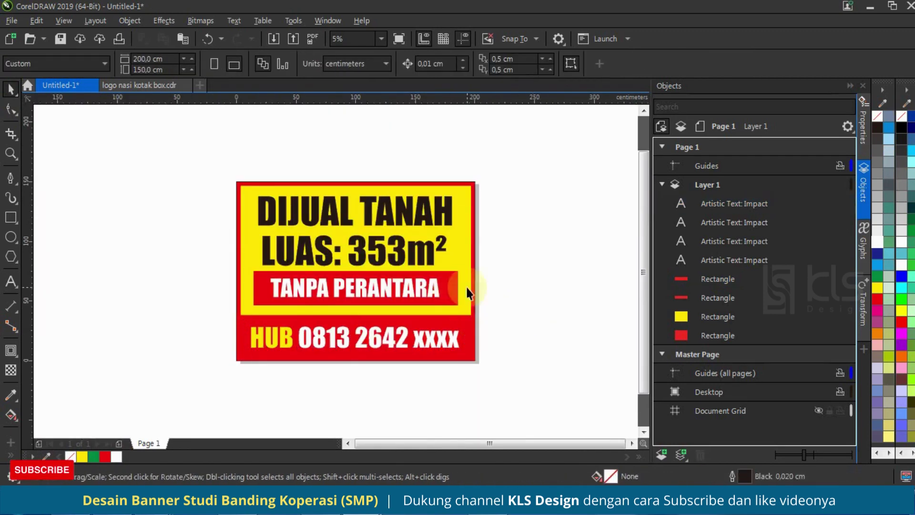
- Round all corners of the red bar behind "TANPA PERANTARA" to a radius of about 6.4 cm
scroll(433, 293, "up", 2)
left_click(466, 272)
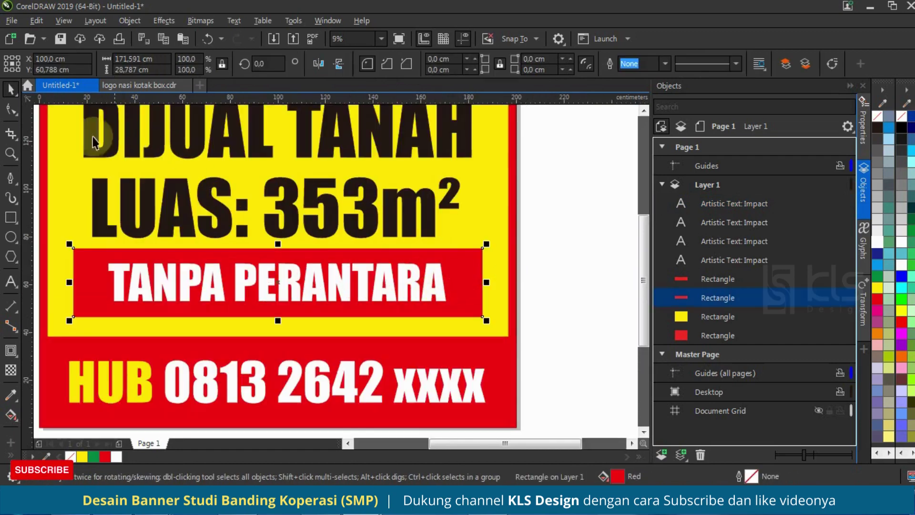
left_click(12, 109)
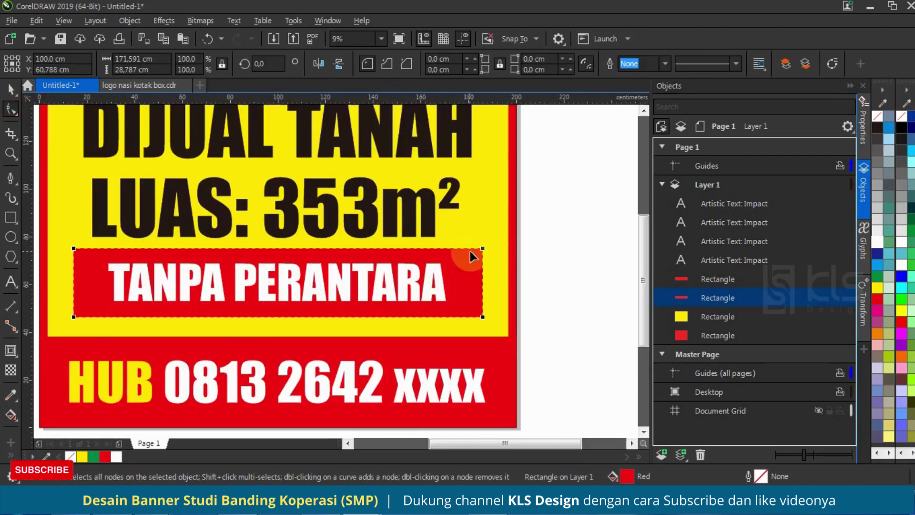
left_click_drag(481, 256, 469, 222)
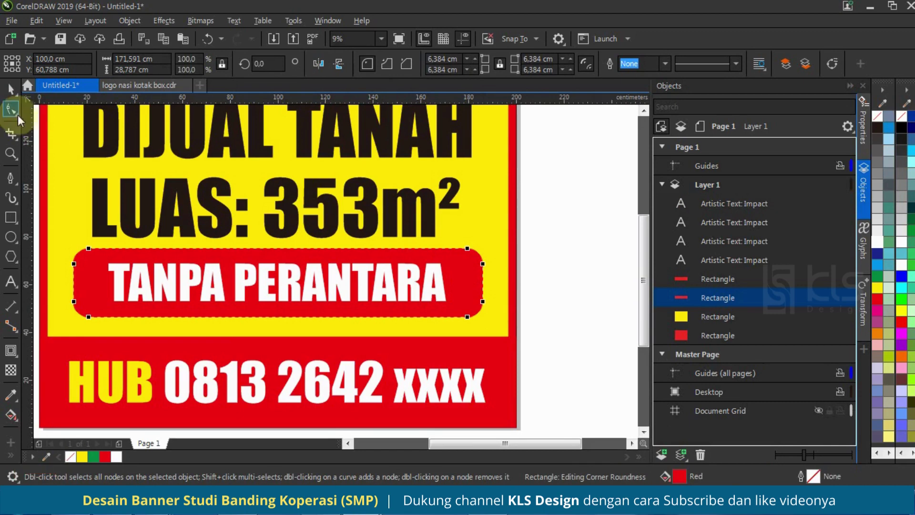
- Move the rounded red bar and its "TANPA PERANTARA" text down together by about 1.6 cm
left_click(10, 90)
left_click(439, 273)
left_click(434, 286, "shift")
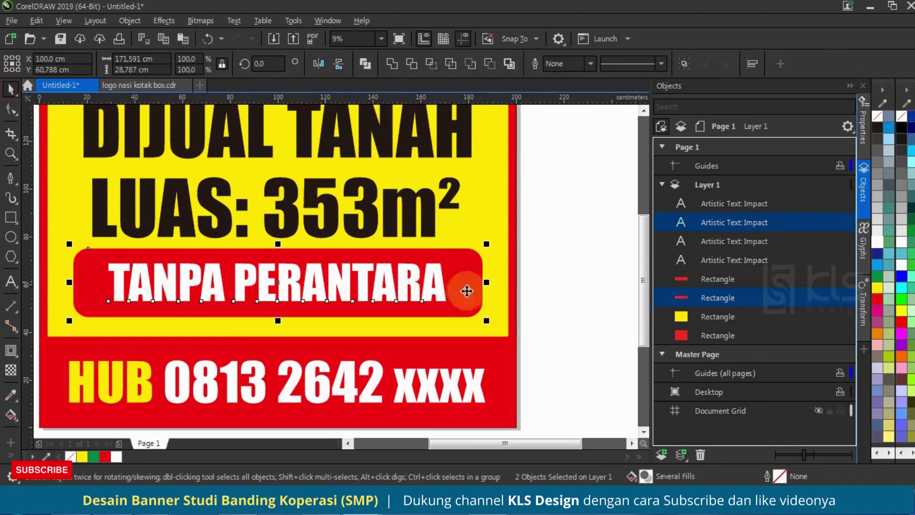
left_click(420, 299, "alt+shift")
scroll(506, 295, "down", 2)
left_click(506, 296)
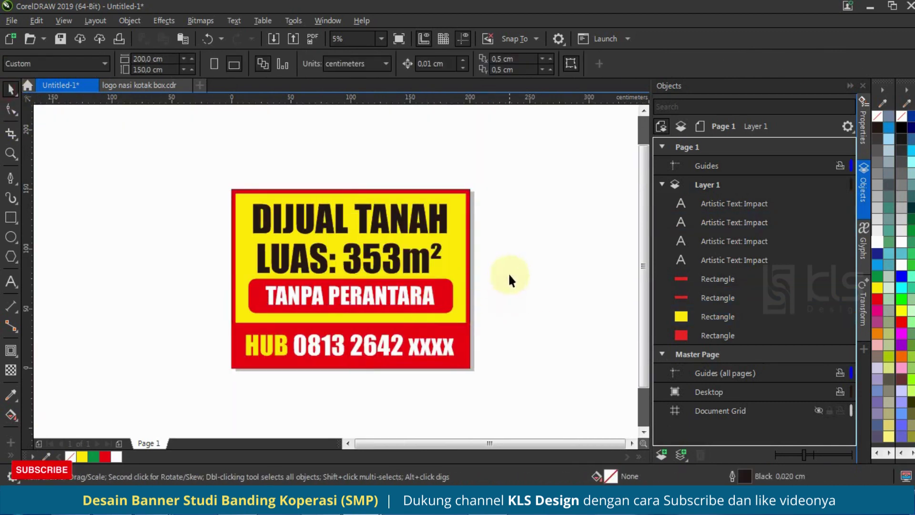
left_click_drag(233, 327, 190, 312)
scroll(405, 308, "up", 4)
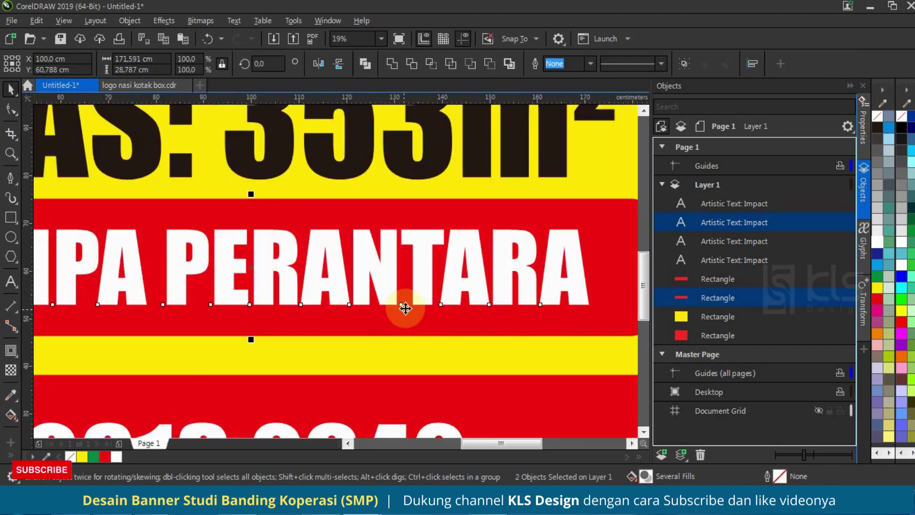
scroll(405, 312, "down", 4)
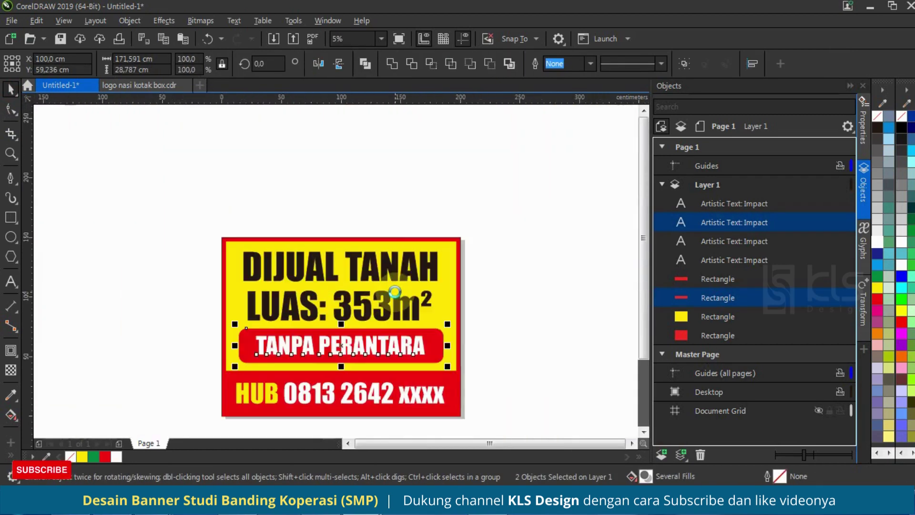
- Give the "DIJUAL TANAH" and "LUAS: 353m²" lines a 1 cm white outline with rounded corners, behind the fill and scaling with the object
left_click_drag(466, 213, 196, 327)
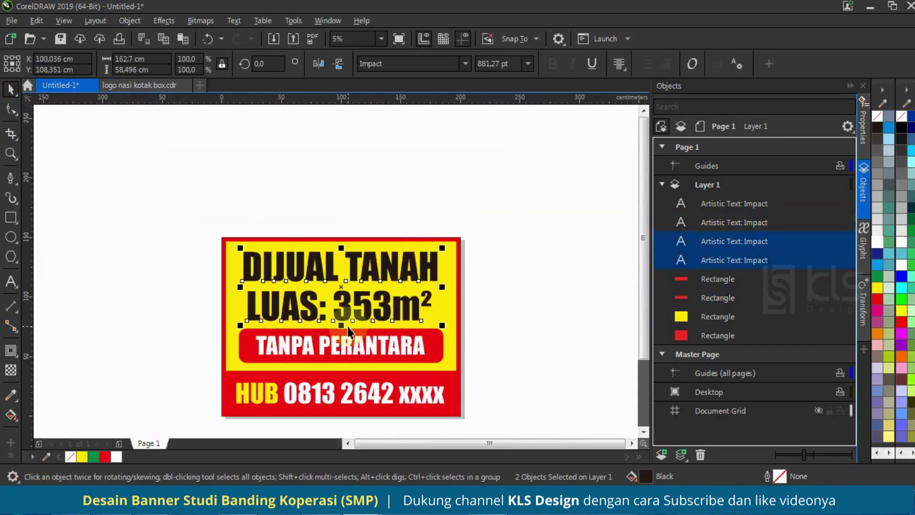
right_click(116, 457)
key("F12")
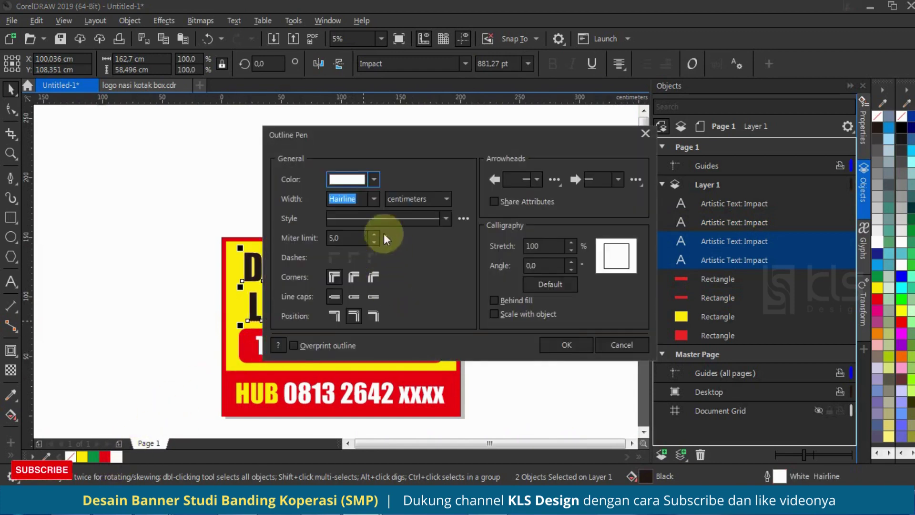
left_click(372, 200)
left_click(345, 354)
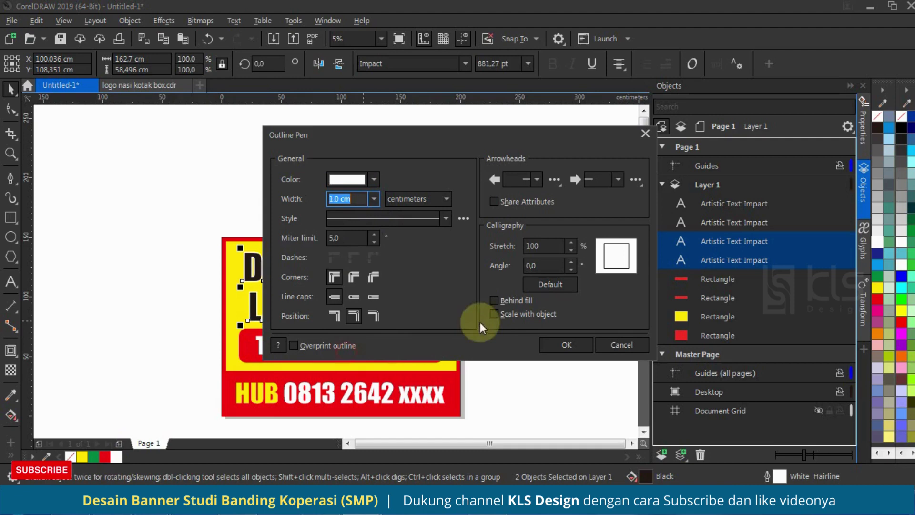
left_click(519, 300)
left_click(519, 315)
left_click(353, 277)
- Set the white outline width of both headline lines to 3 cm and apply it
left_click(361, 200)
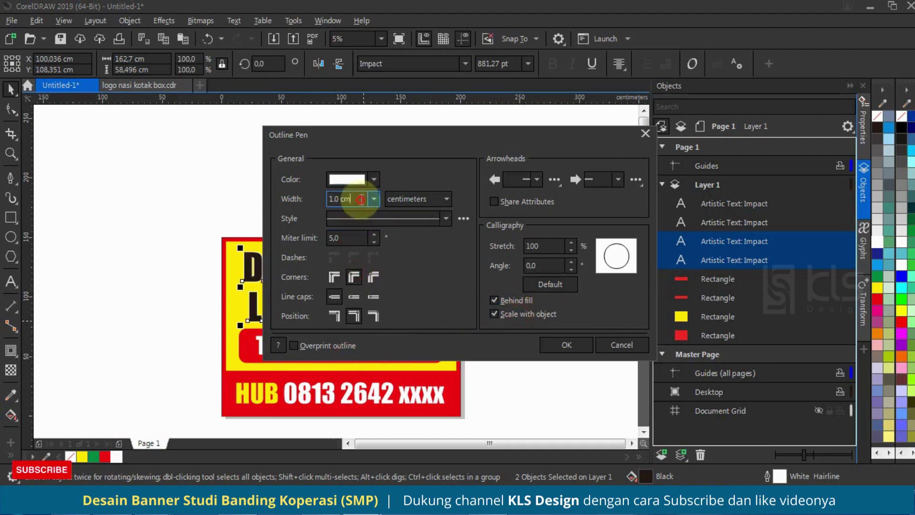
triple_click(348, 198)
type("3")
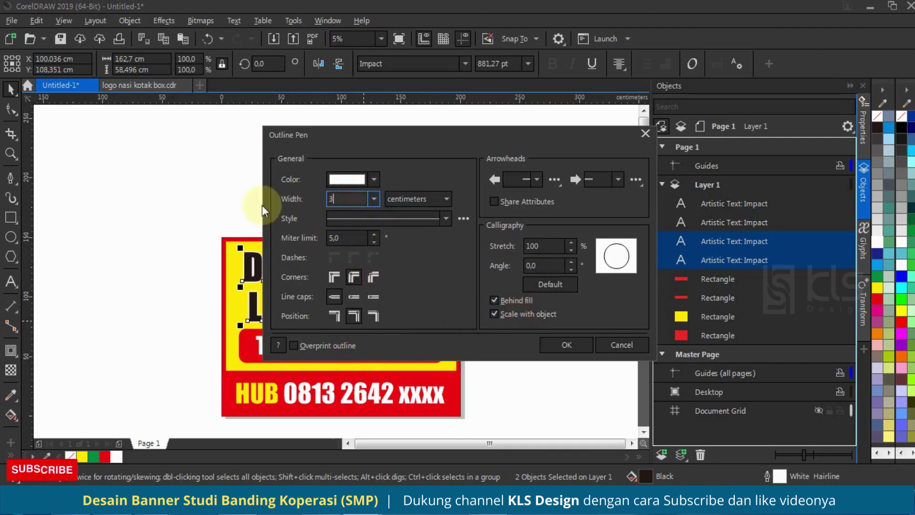
key("Tab")
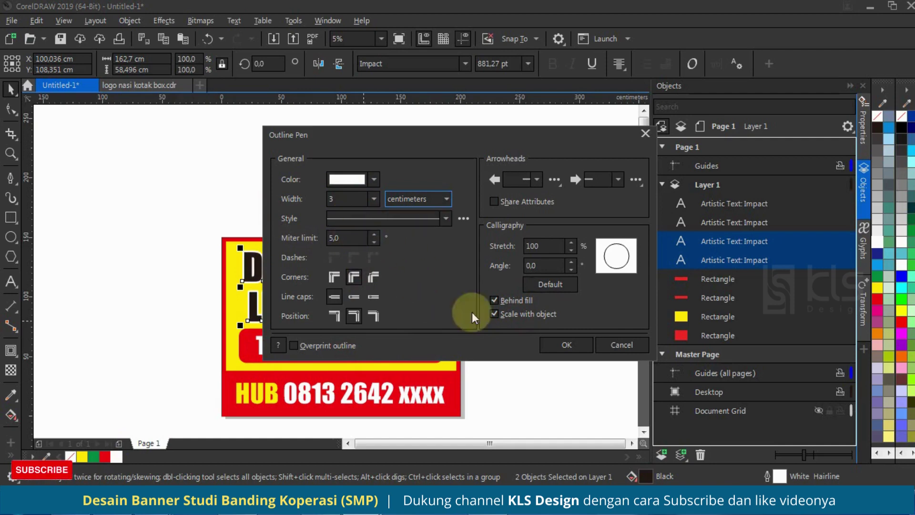
left_click(559, 345)
- Move the "LUAS: 353m²" line up by about 1 cm
scroll(505, 319, "down", 1)
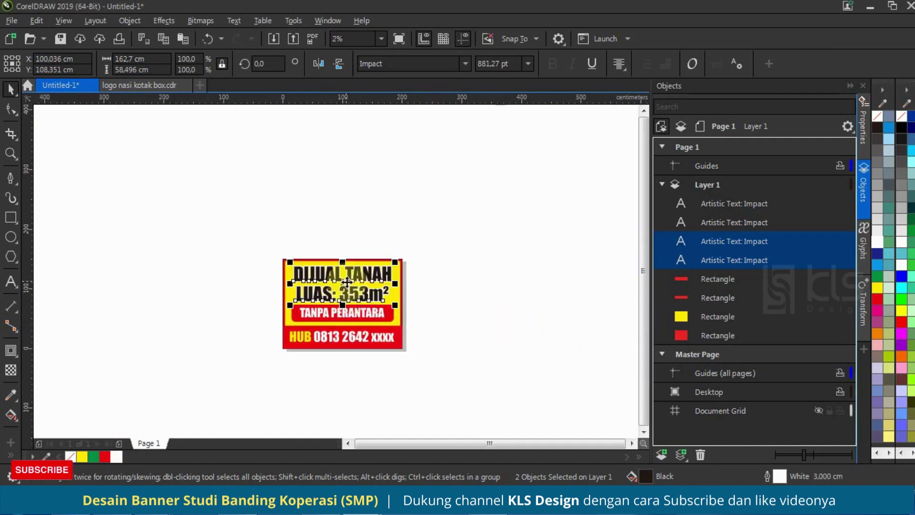
scroll(479, 283, "up", 1)
scroll(479, 283, "up", 3)
left_click(419, 276)
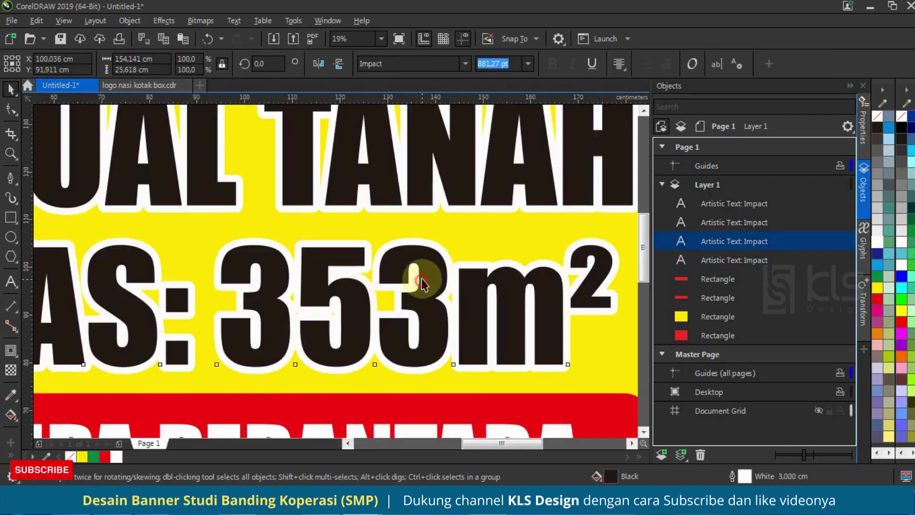
scroll(421, 276, "down", 3)
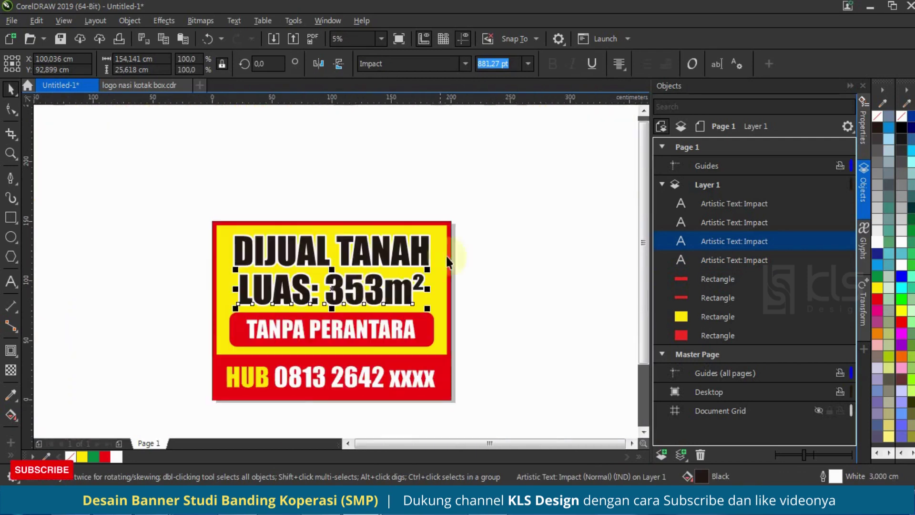
left_click(494, 218)
left_click_drag(488, 220, 198, 310)
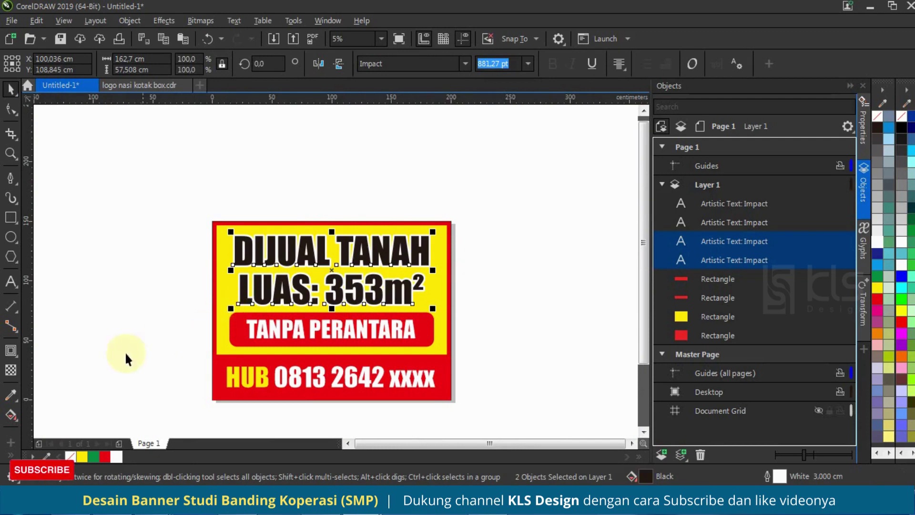
left_click(171, 319)
scroll(229, 274, "down", 2)
scroll(290, 296, "up", 2)
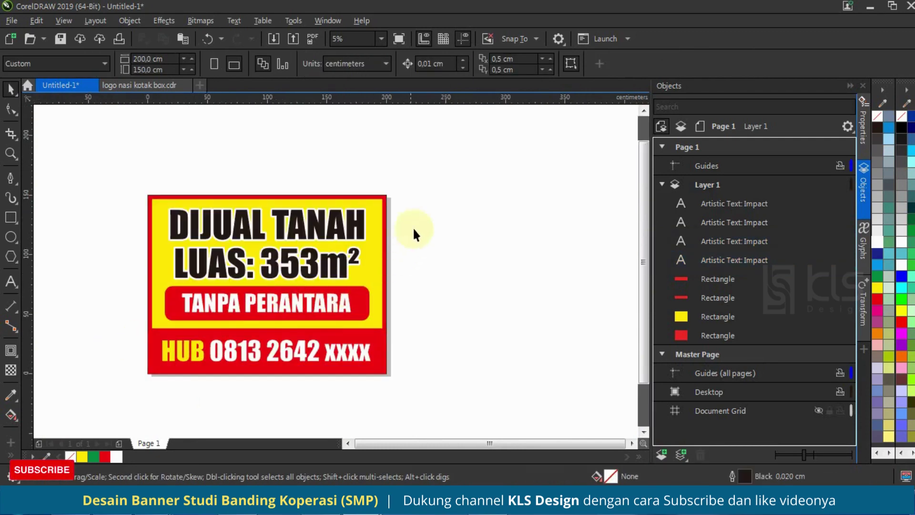
- Move the red bar and its "TANPA PERANTARA" text down together by about 1.1 cm
left_click_drag(101, 340, 101, 340)
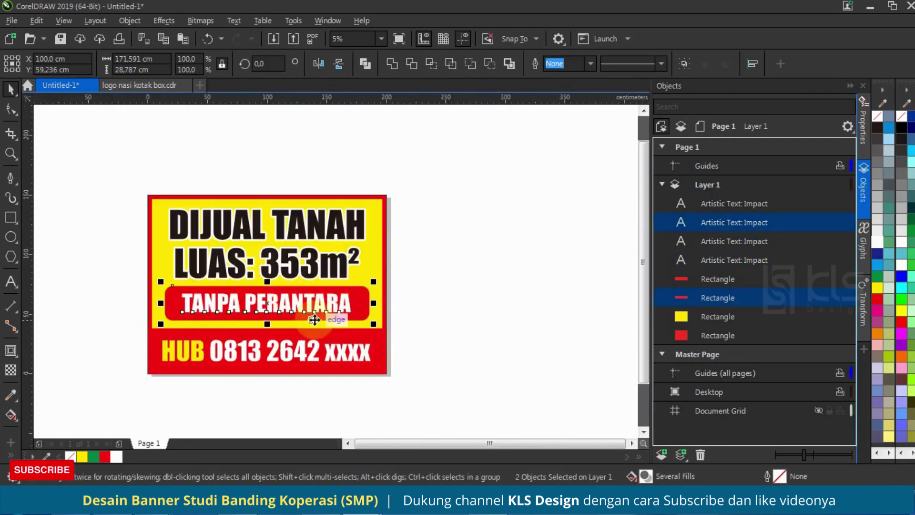
scroll(334, 309, "up", 4)
left_click_drag(380, 305, 339, 323)
scroll(339, 323, "down", 4)
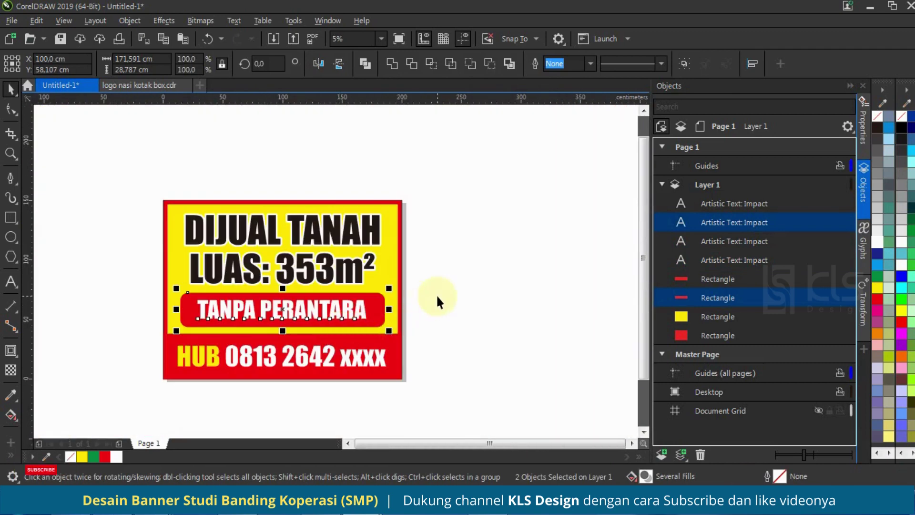
- Move the "LUAS: 353m²" line down by about 0.8 cm
left_click(437, 294)
left_click_drag(439, 236, 124, 305)
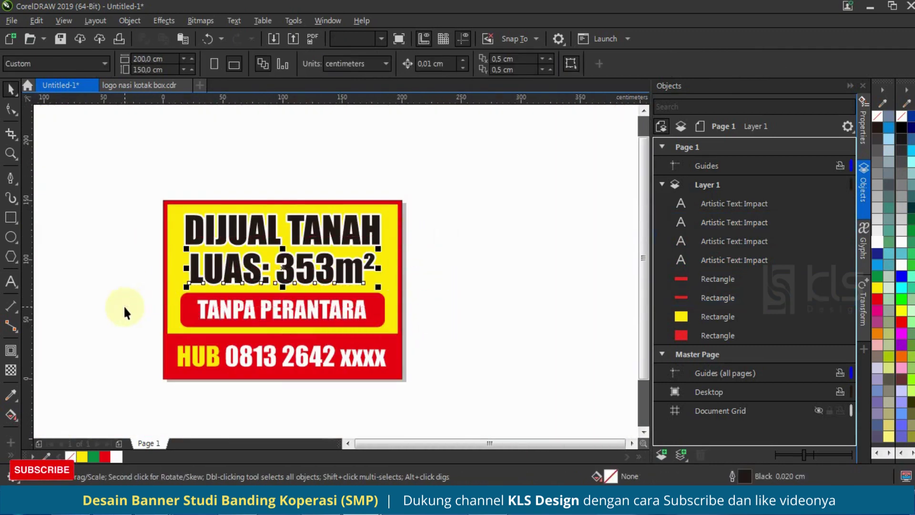
scroll(391, 277, "up", 3)
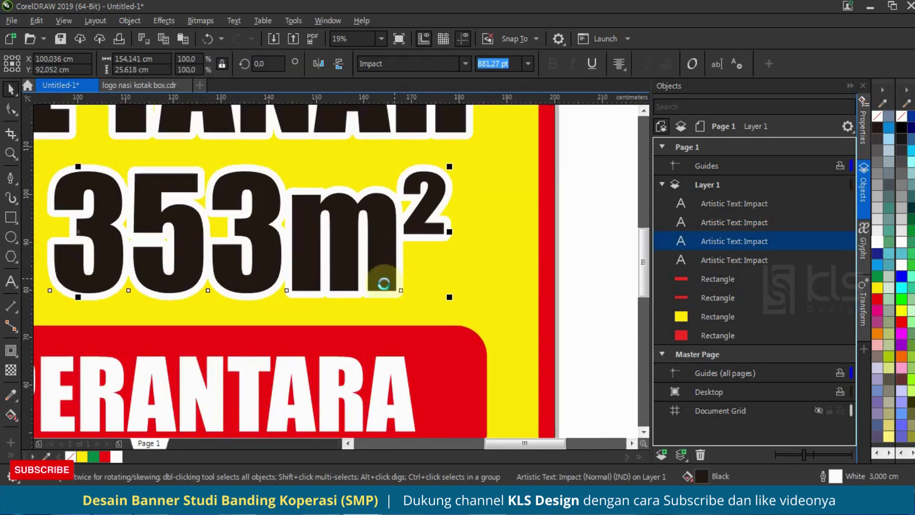
scroll(395, 278, "down", 3)
left_click(437, 256)
- Group all objects of the banner
scroll(285, 233, "down", 2)
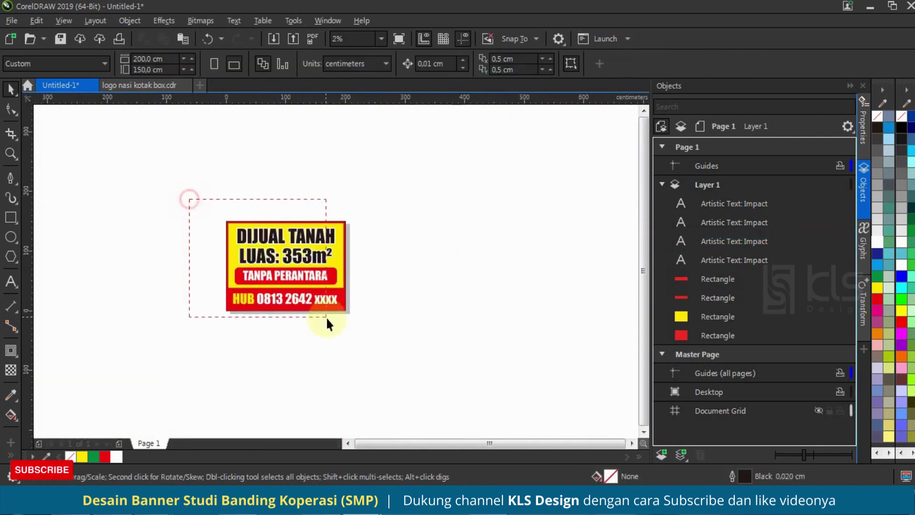
left_click_drag(326, 316, 373, 293)
scroll(339, 265, "up", 2)
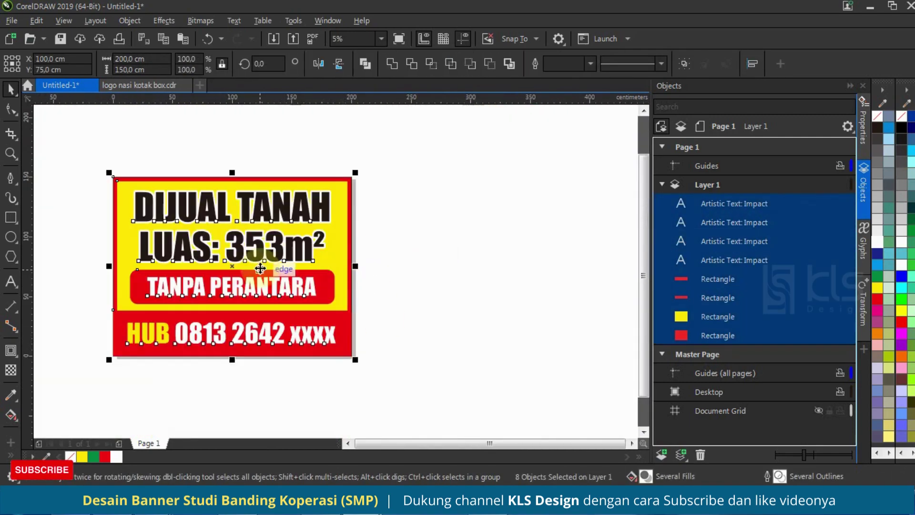
key("ctrl+g")
- Duplicate the grouped banner beside the original, about 222 cm to its right
left_click_drag(172, 236, 437, 235)
right_click(437, 236)
scroll(379, 176, "down", 2)
left_click(385, 171)
scroll(434, 246, "up", 2)
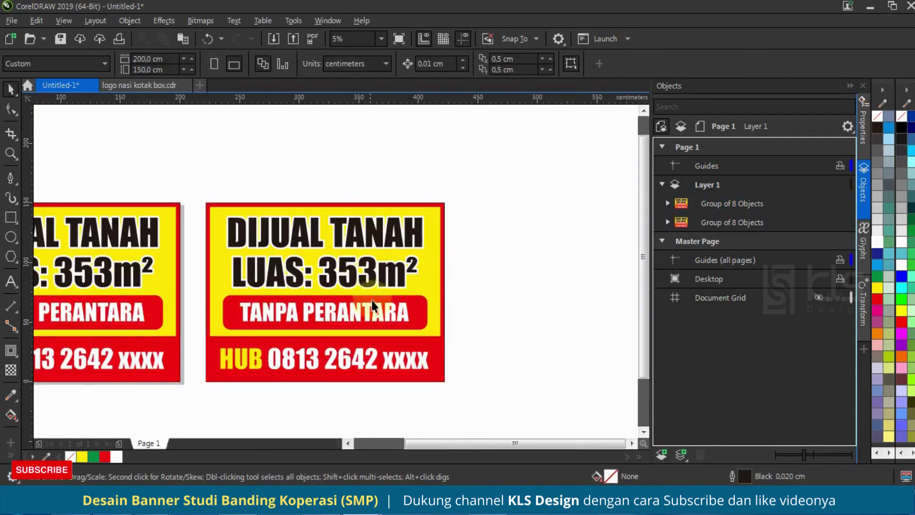
scroll(319, 280, "down", 2)
left_click(433, 278)
scroll(433, 276, "up", 2)
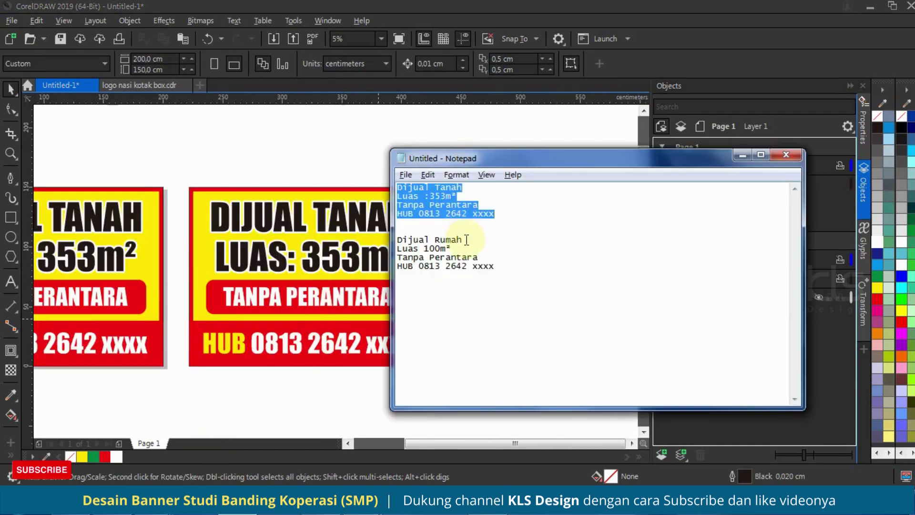
- Copy "Dijual Rumah" from the Notepad text and replace the duplicate banner's "DIJUAL TANAH" headline with it
left_click_drag(463, 240, 381, 243)
key("ctrl+c")
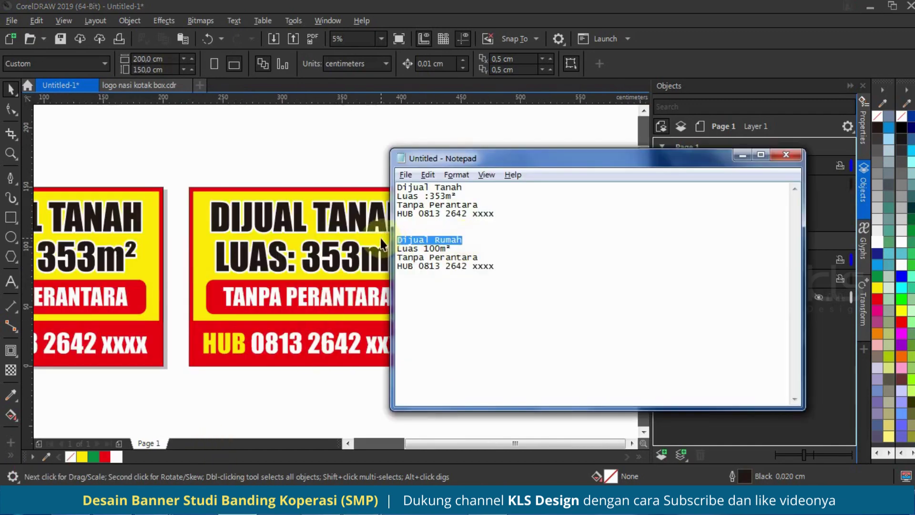
left_click(321, 210)
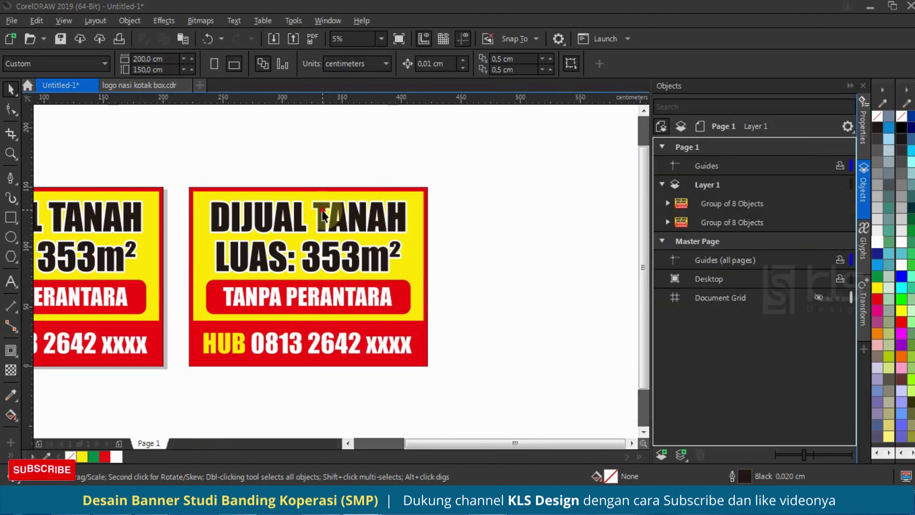
left_click(10, 281)
left_click(403, 217)
key("ctrl+a")
key("ctrl+v")
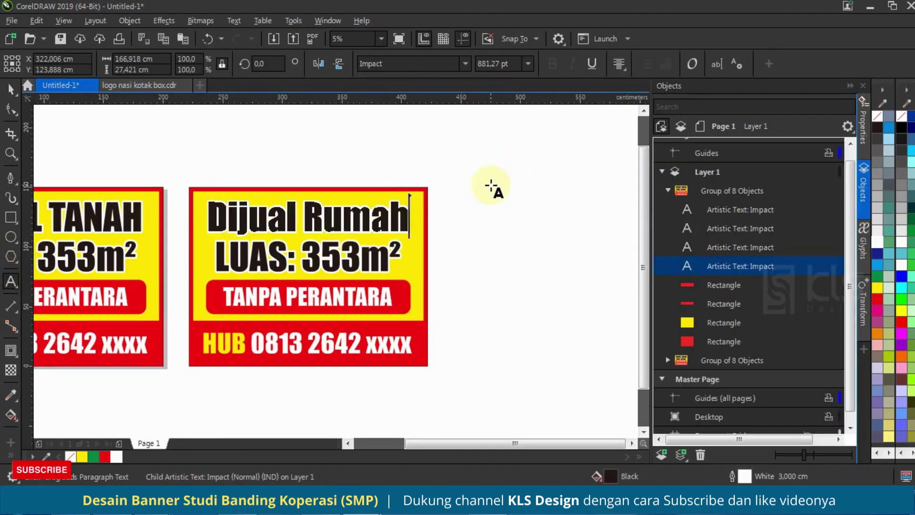
- Change the "Dijual Rumah" headline to UPPERCASE
key("shift+F3")
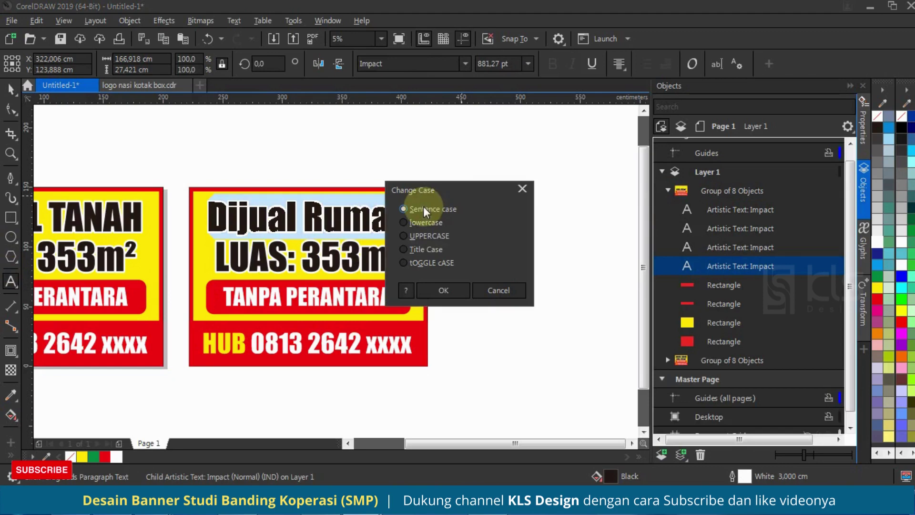
left_click(434, 231)
left_click(444, 290)
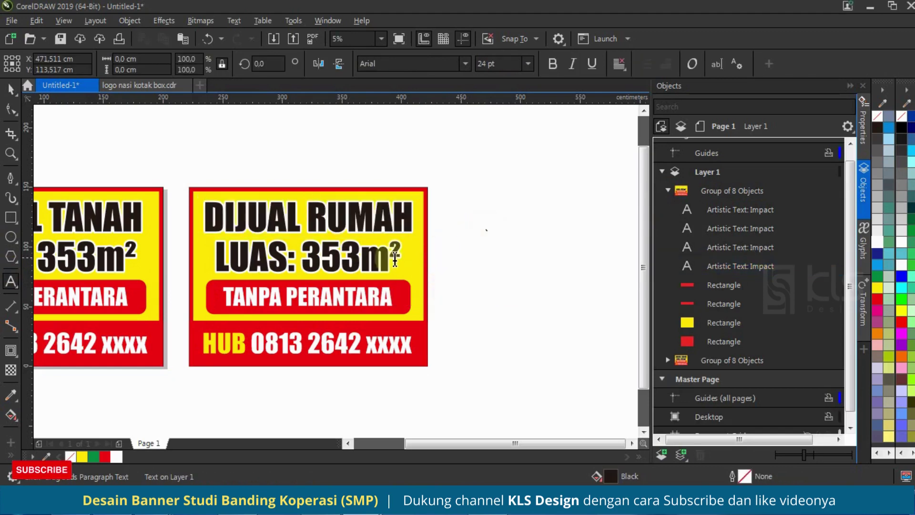
- Change the area number in the duplicate banner's "LUAS" line to 100
left_click(369, 260)
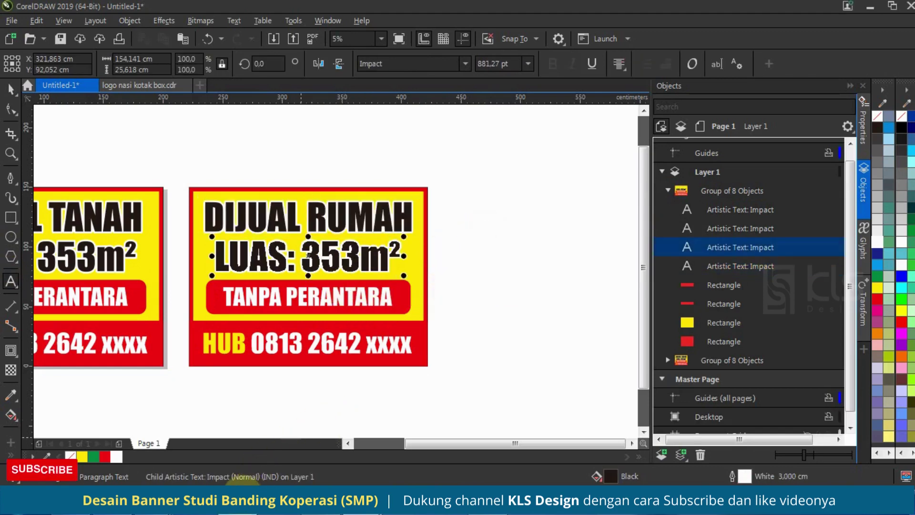
left_click(255, 503)
left_click_drag(457, 253, 318, 262)
left_click(356, 248)
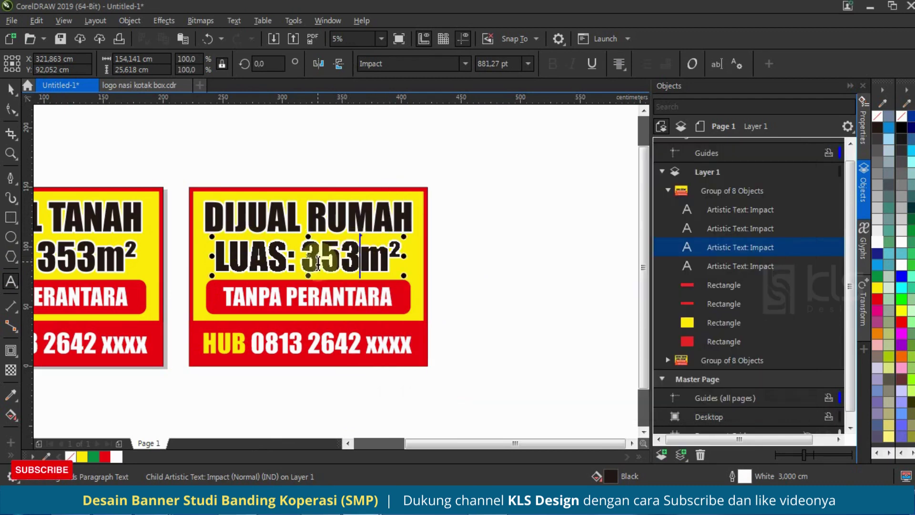
type("100")
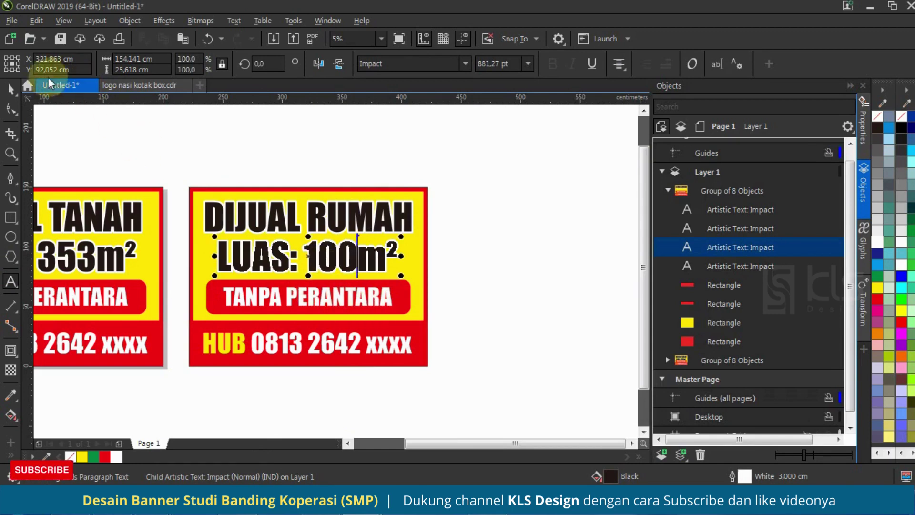
- Ungroup the duplicate banner and delete its rounded red bar together with the "TANPA PERANTARA" text
left_click(9, 88)
left_click(391, 297)
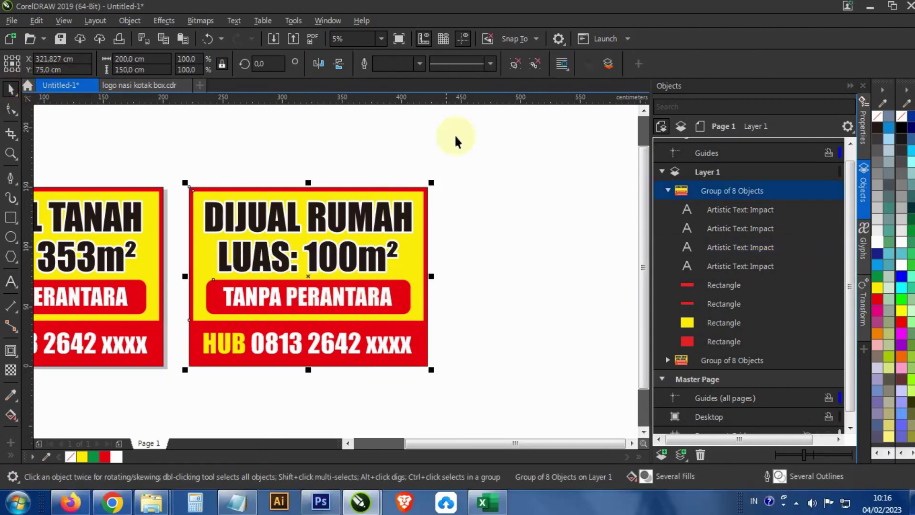
left_click(514, 65)
left_click(372, 310)
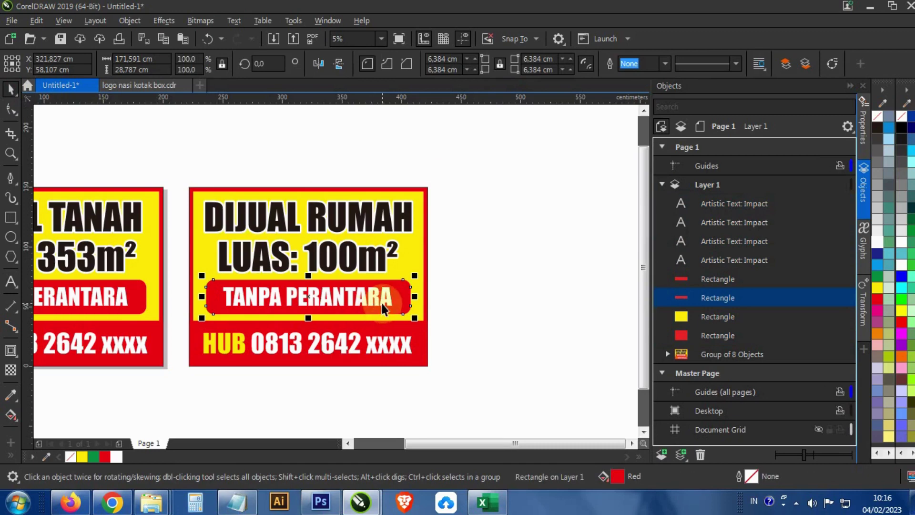
left_click(383, 303, "shift")
key("Delete")
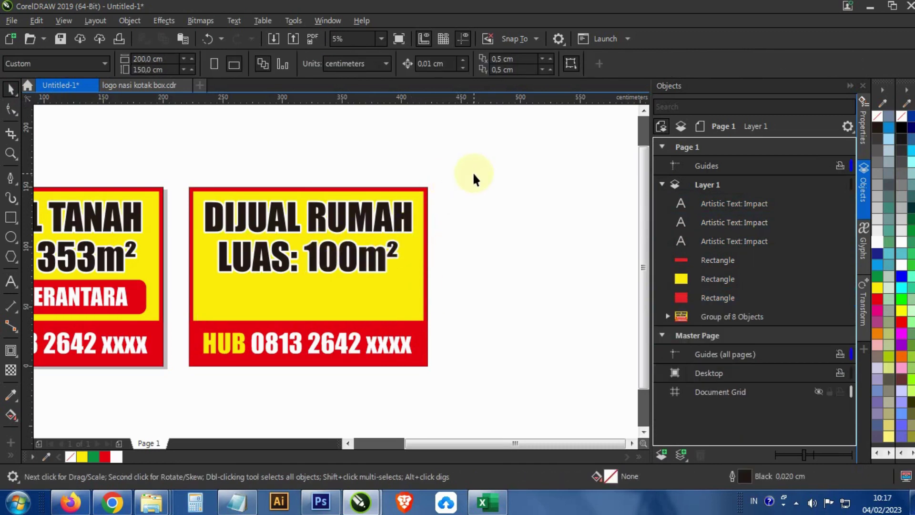
- Scale the "DIJUAL RUMAH" headline and "LUAS" line together to about 77%, and move the "LUAS" line down near the red strip
left_click_drag(463, 185, 192, 293)
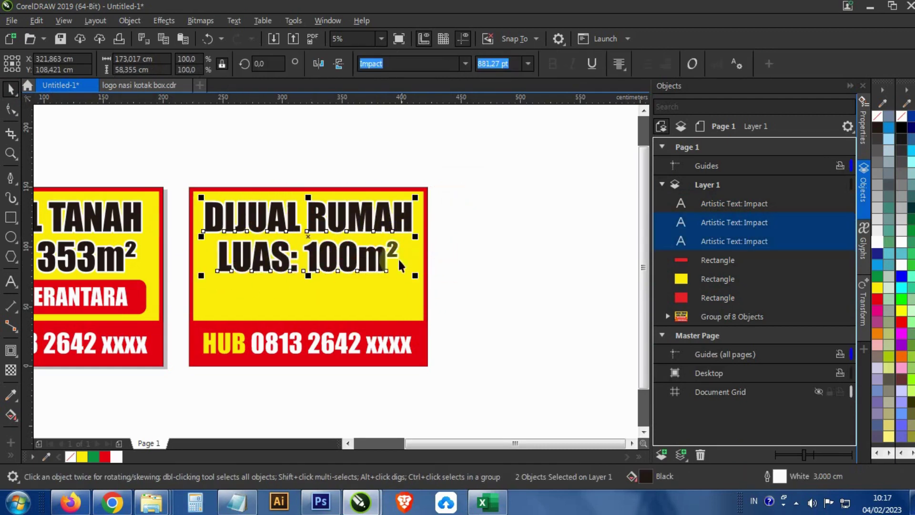
left_click(400, 292)
left_click(310, 212)
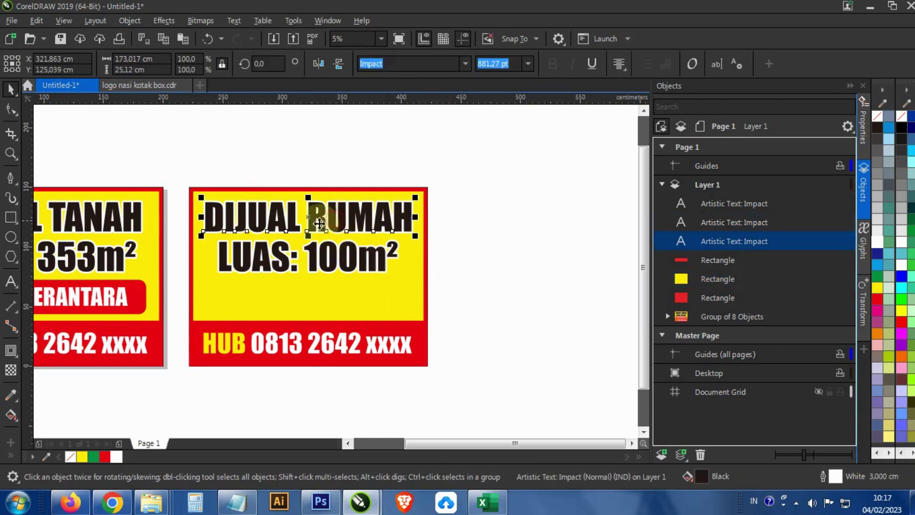
left_click(250, 246, "shift")
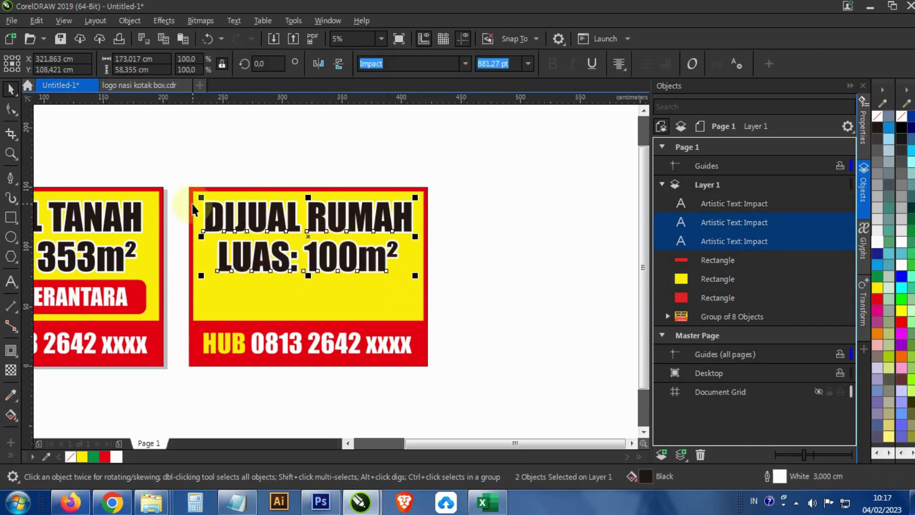
left_click_drag(198, 197, 242, 185)
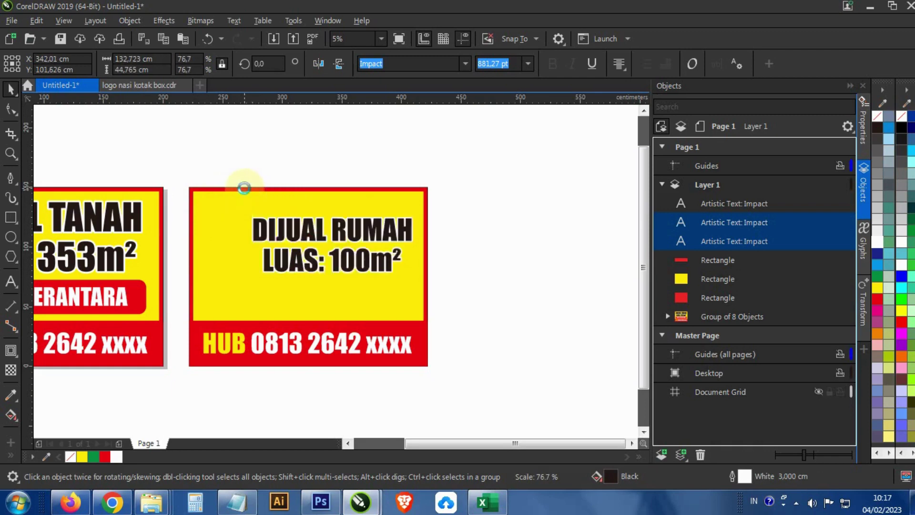
left_click(482, 243)
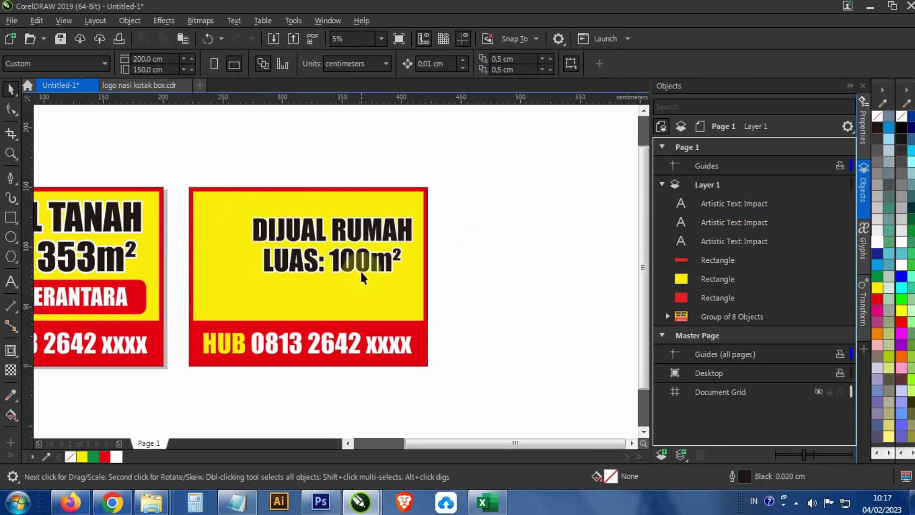
left_click_drag(332, 257, 338, 289)
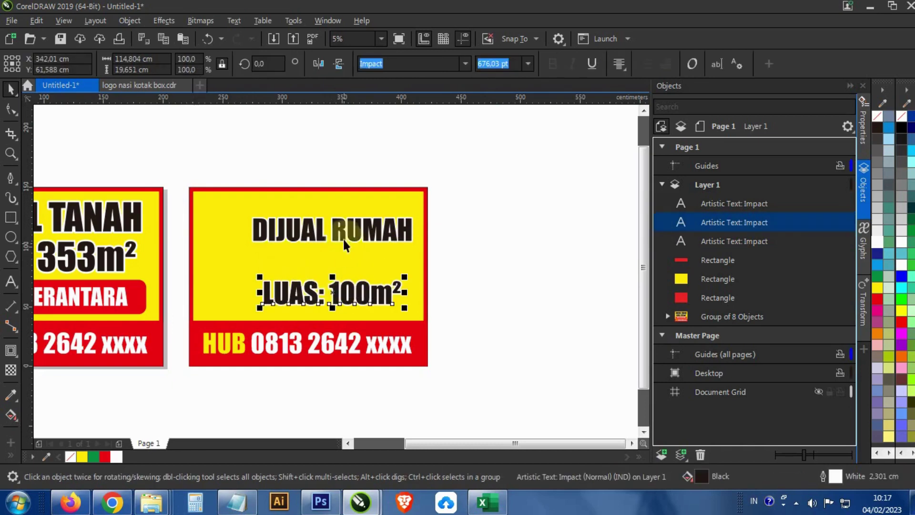
- Break the headline into two lines, "DIJUAL" above "RUMAH", and enlarge it to about 951 pt
double_click(333, 233)
key("Return")
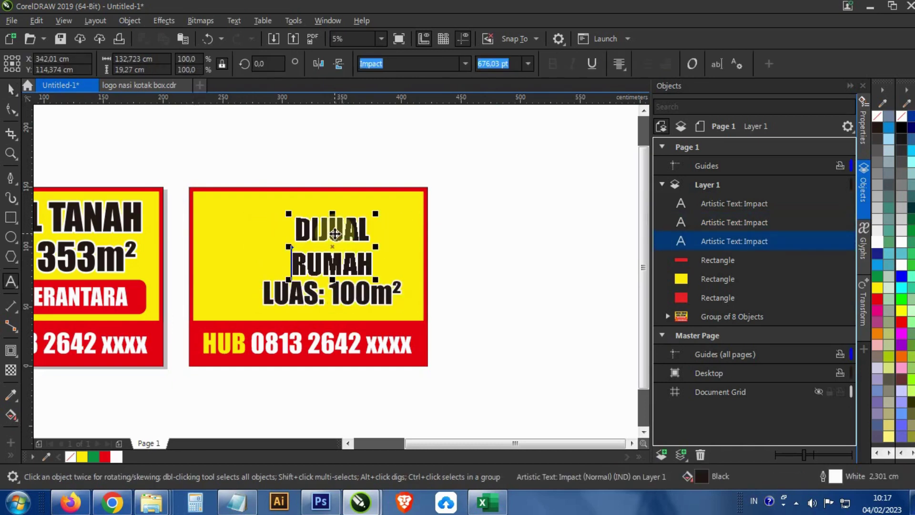
left_click(19, 86)
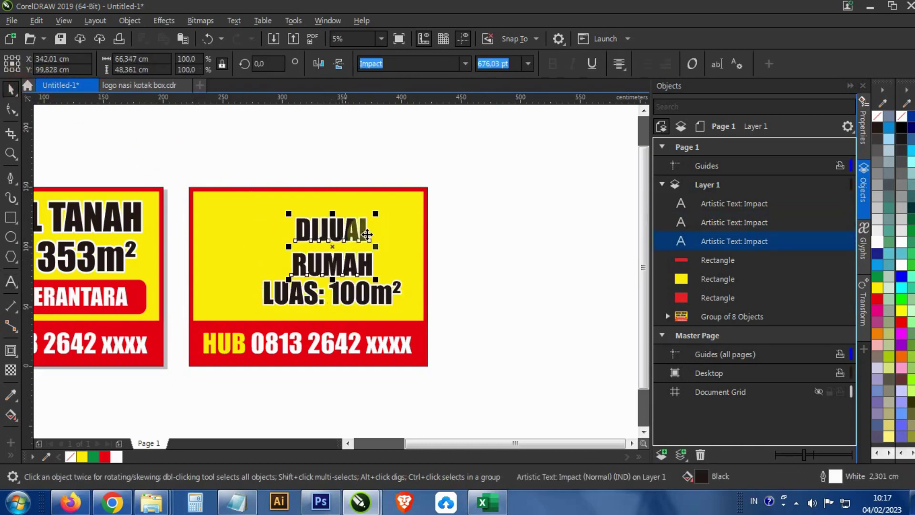
left_click_drag(377, 216, 391, 203)
- Move the "LUAS" line slightly lower and set the two-line headline's line spacing to 80%
left_click(371, 310)
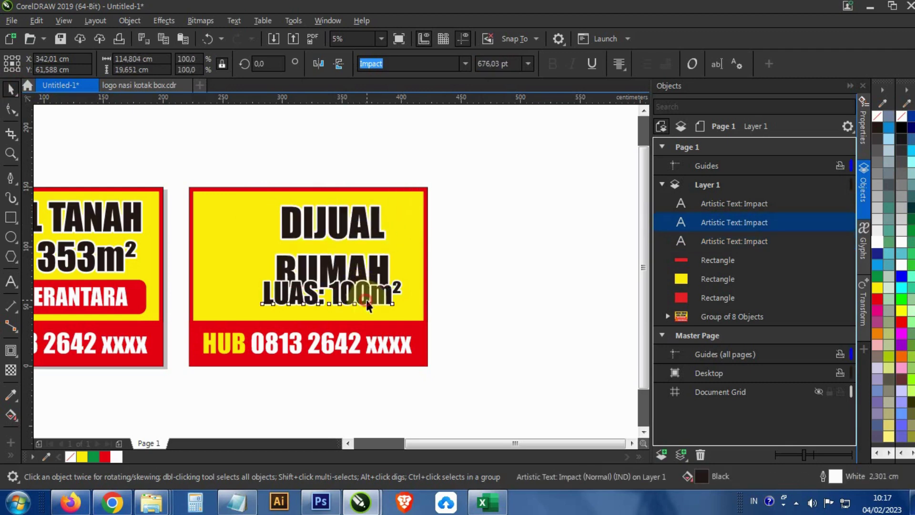
left_click(369, 257)
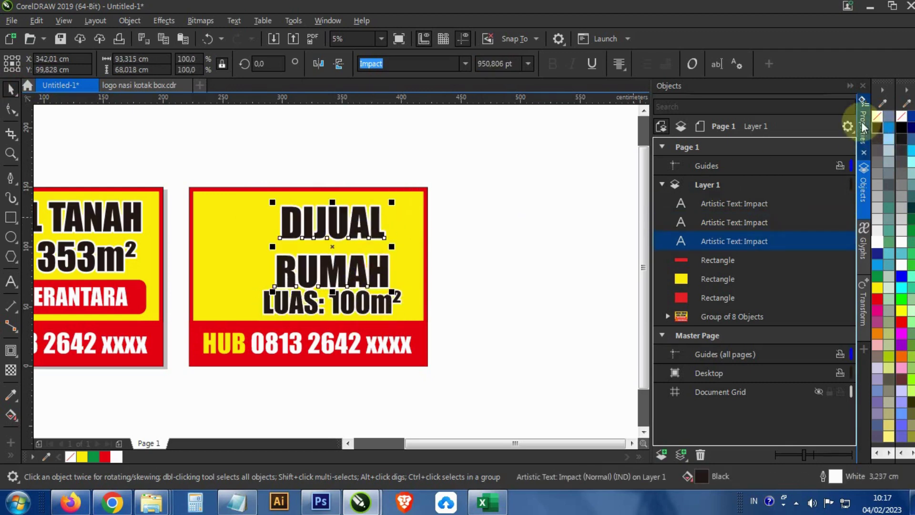
left_click(863, 125)
left_click(719, 103)
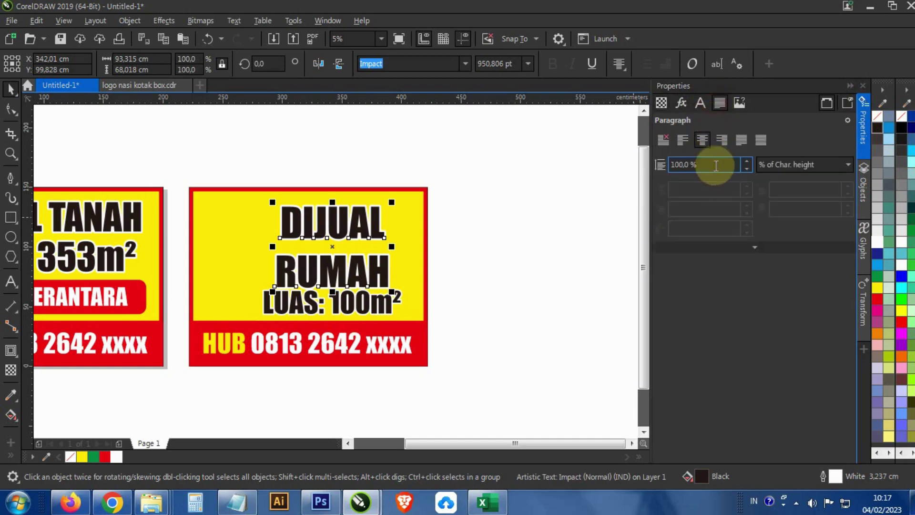
left_click(714, 166)
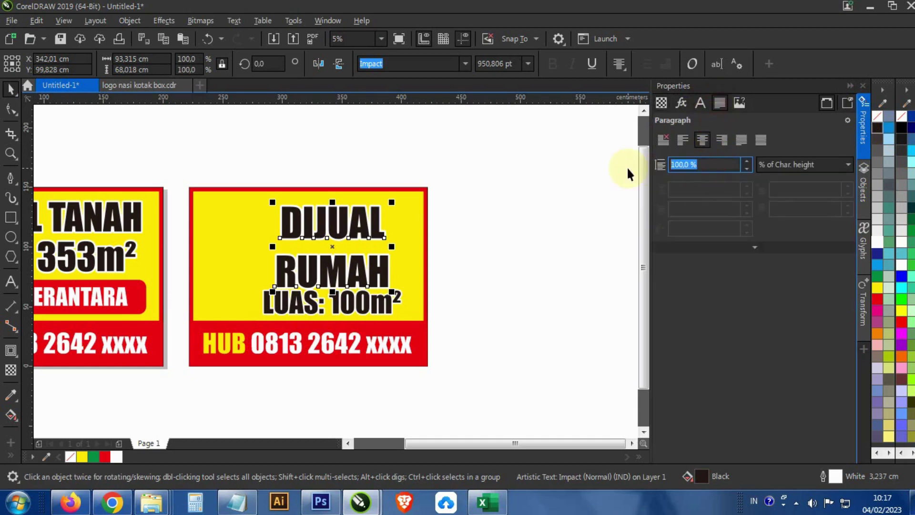
type("80")
key("Return")
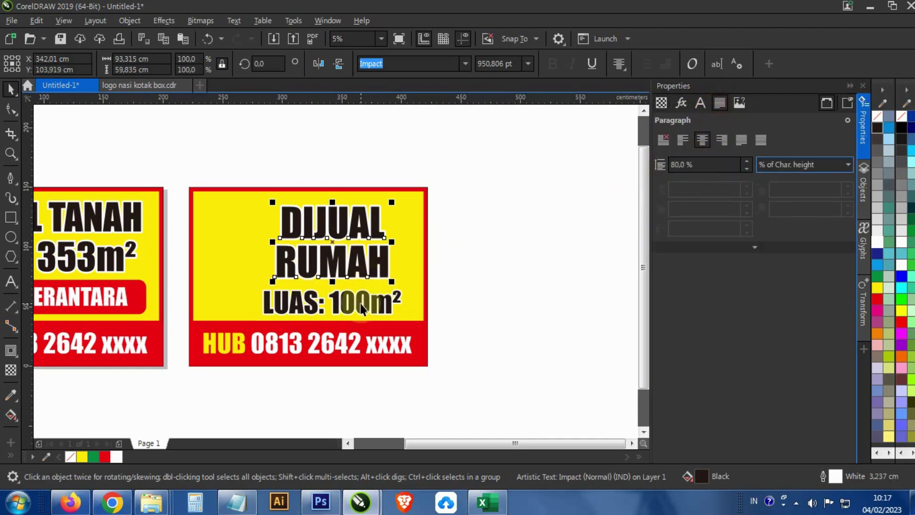
- Move the two-line headline and the "LUAS" line together slightly closer to the banner's right edge
left_click(429, 251)
scroll(372, 305, "up", 3)
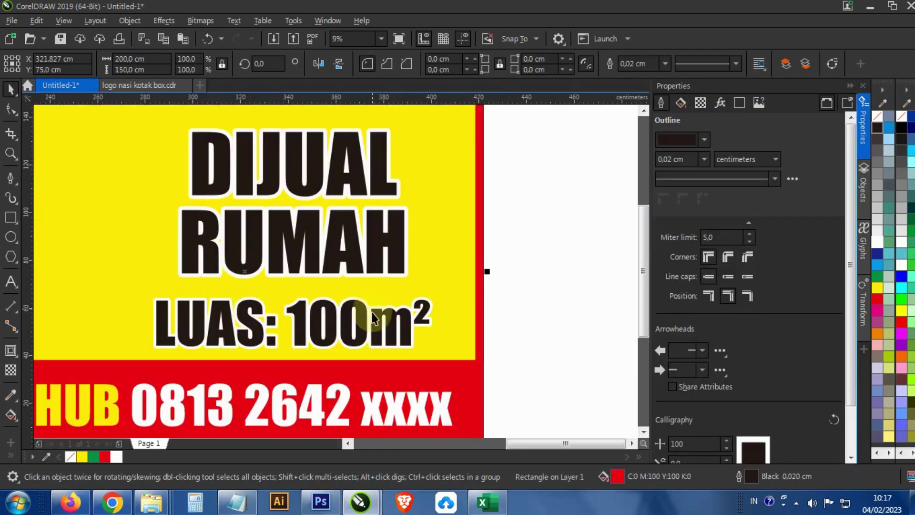
scroll(369, 319, "up", 2)
left_click(379, 307)
scroll(384, 293, "down", 4)
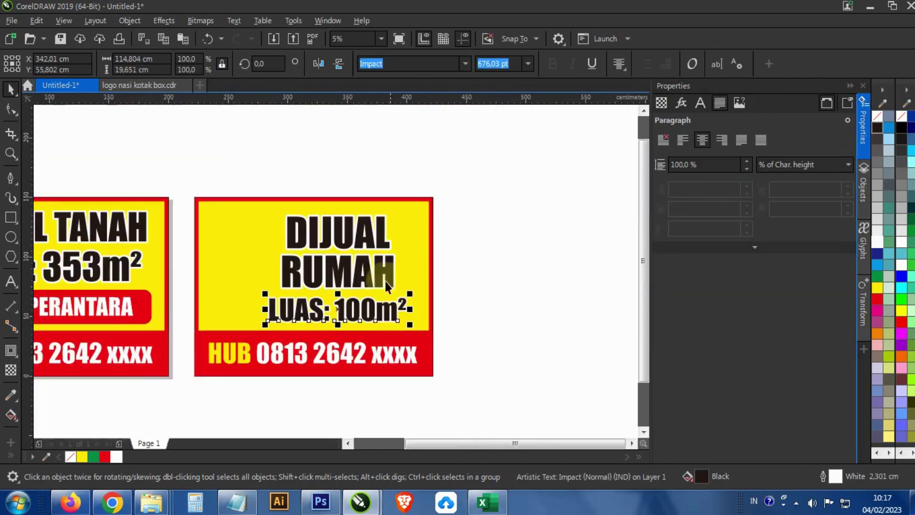
left_click(386, 281, "shift")
left_click_drag(386, 281, 396, 282)
left_click(476, 265)
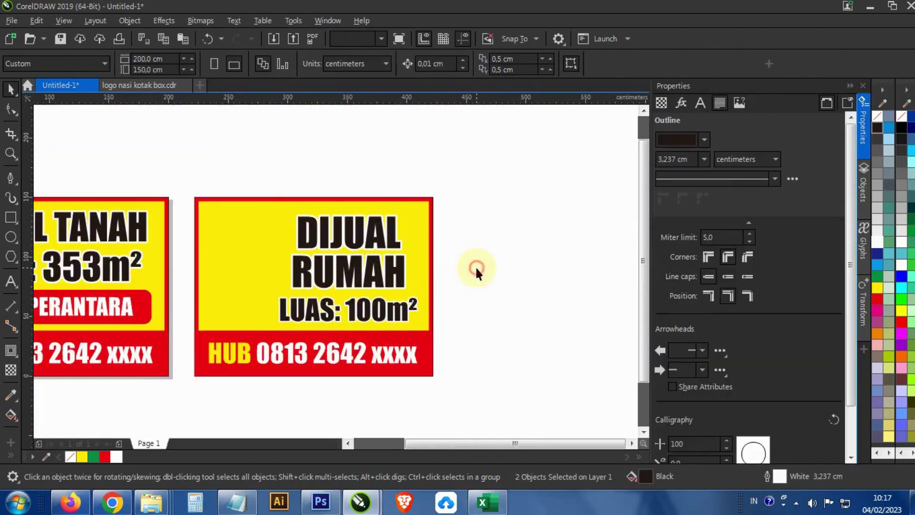
- Switch to Chrome, search Google for "icon rumah" in a new tab, and compare with the house icons in the reference banners
left_click(122, 506)
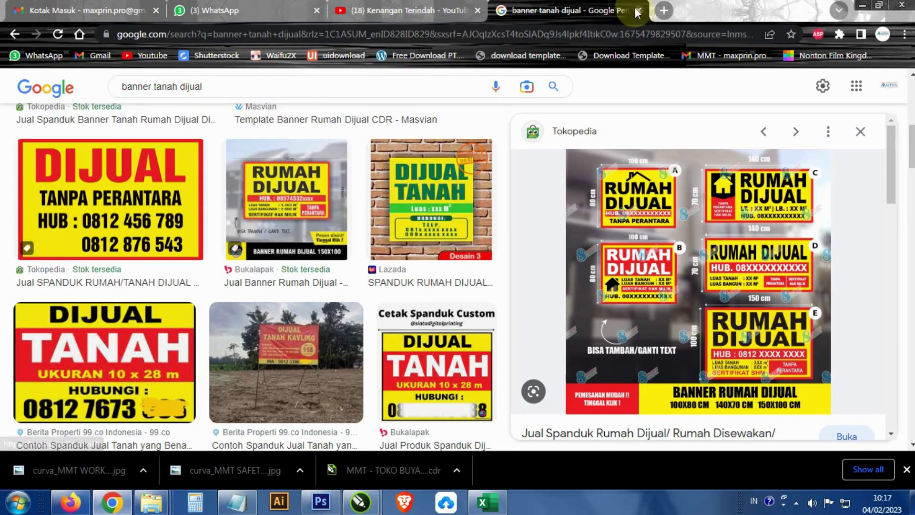
left_click(668, 12)
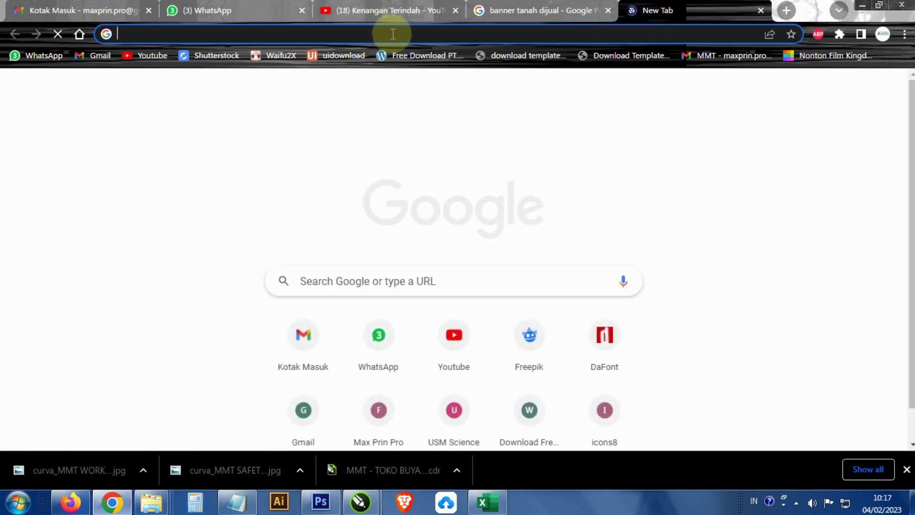
type("icon rumah")
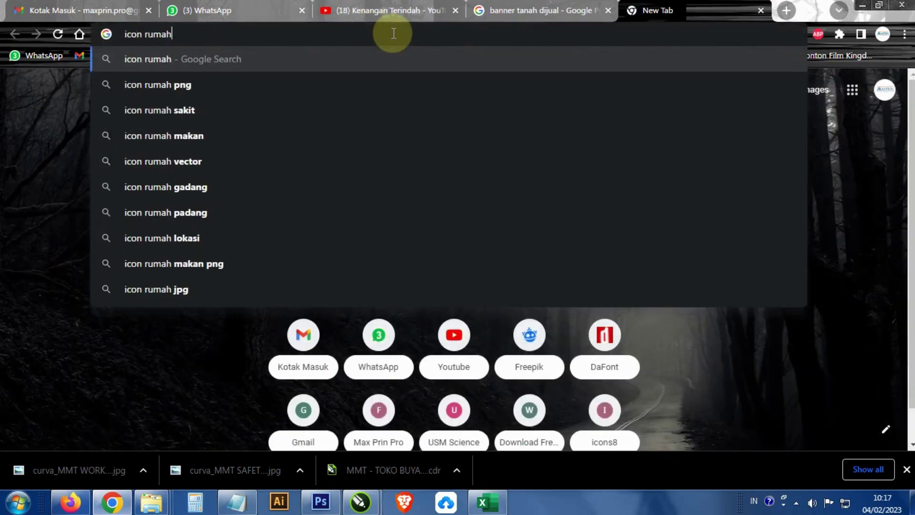
key("Return")
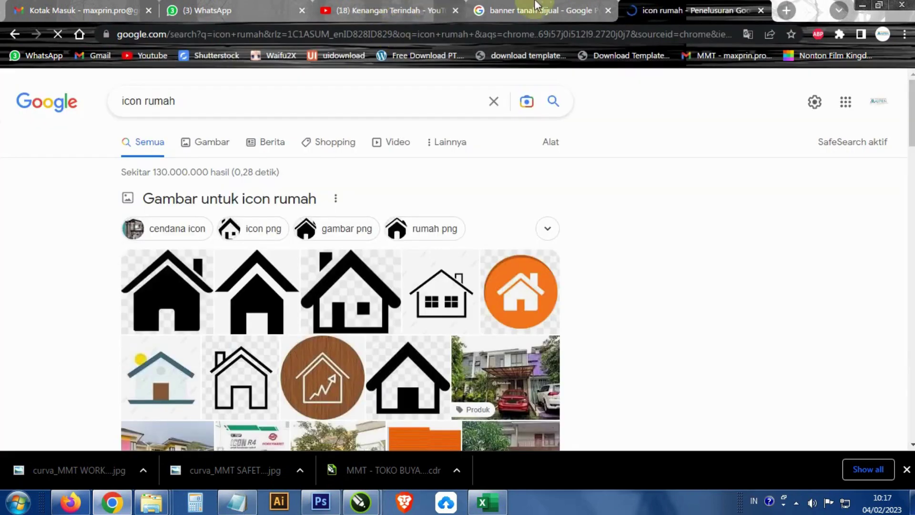
left_click(549, 10)
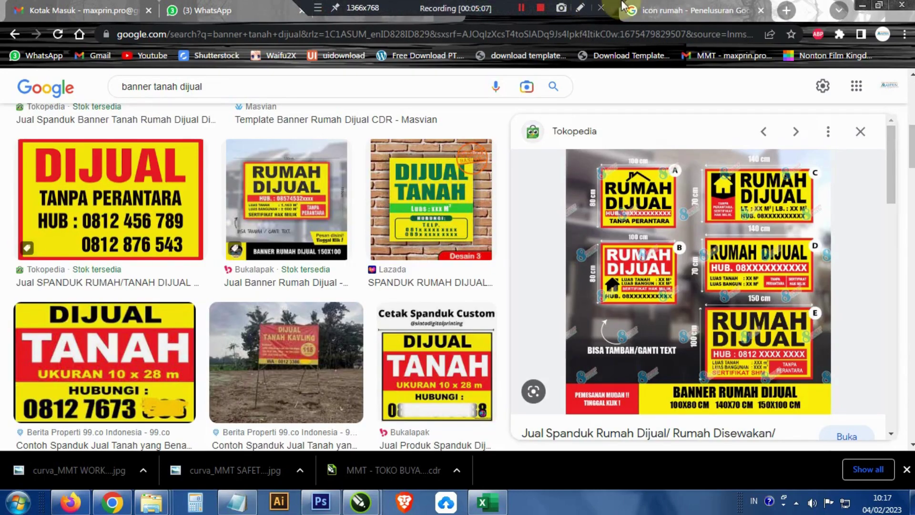
left_click(698, 9)
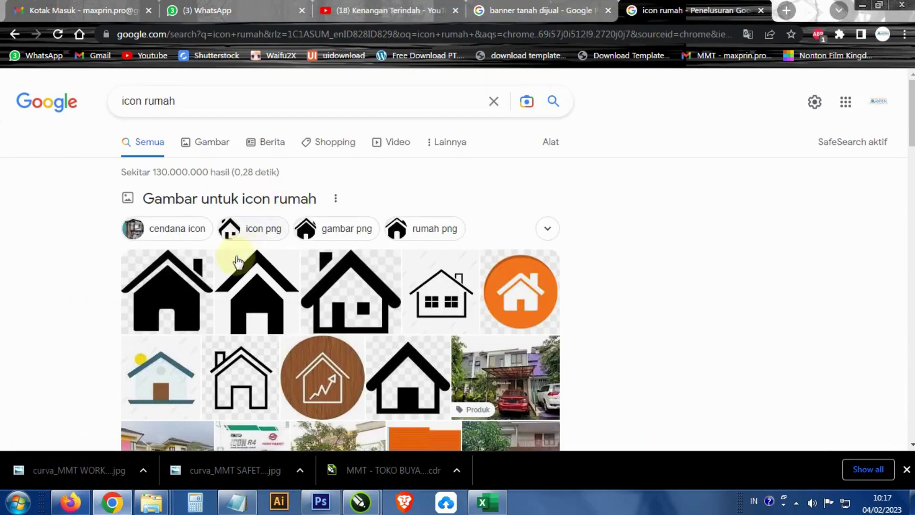
- Copy the first solid black house icon into the CorelDRAW document and enlarge it to about 103 × 95 cm beside the house banner
left_click(166, 291)
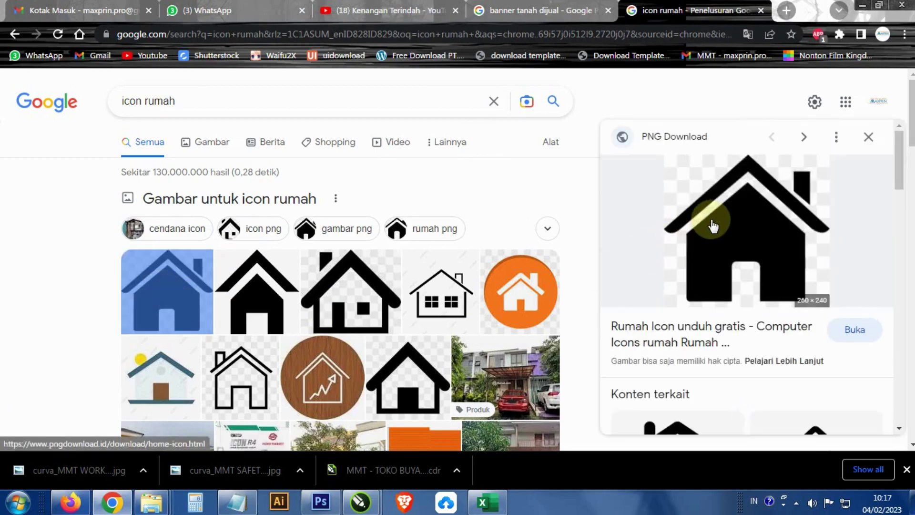
right_click(728, 223)
left_click(749, 378)
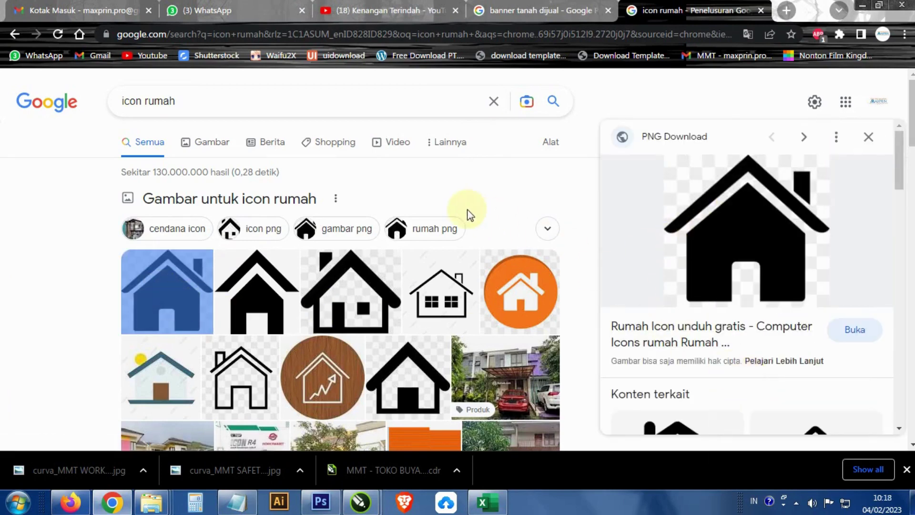
key("alt+Tab")
key("ctrl+v")
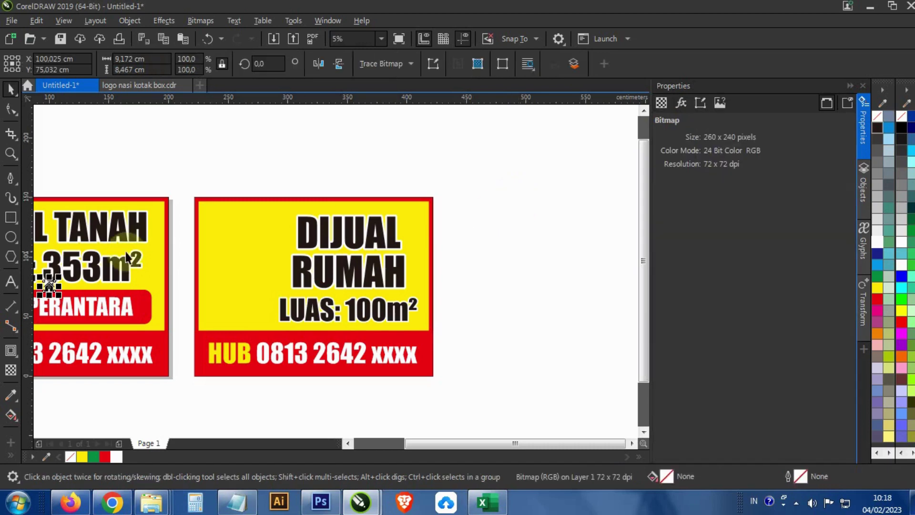
left_click_drag(58, 275, 186, 171)
left_click_drag(113, 213, 533, 217)
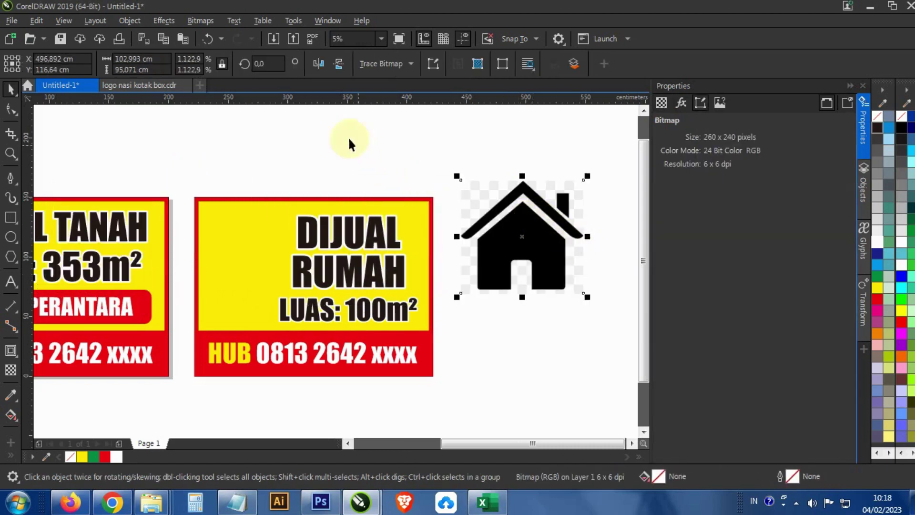
- Outline-trace the house bitmap as a Detailed Logo and delete the original bitmap
left_click(204, 21)
mouse_move(274, 215)
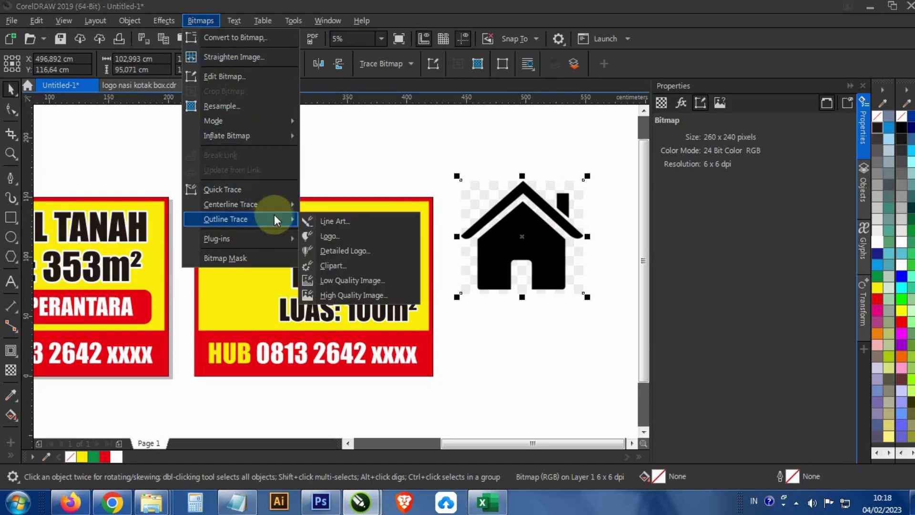
left_click(365, 251)
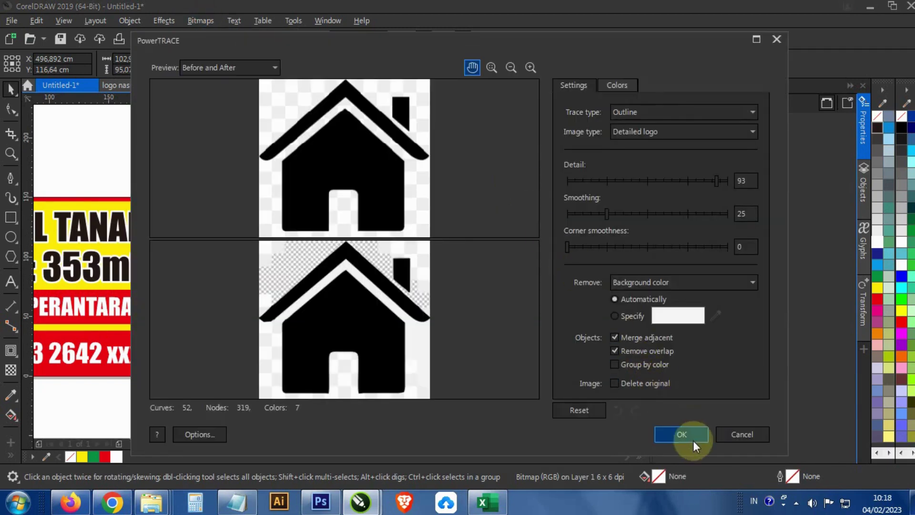
left_click(694, 440)
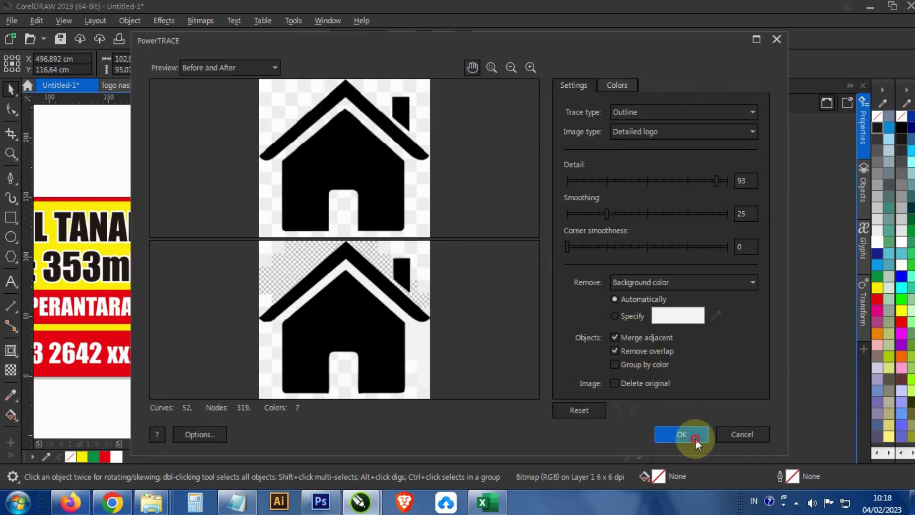
left_click_drag(538, 231, 206, 178)
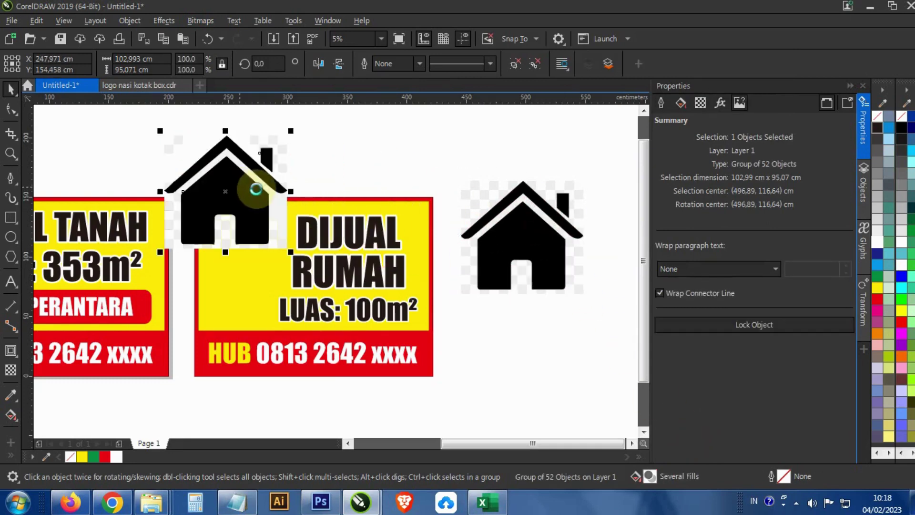
left_click(521, 230)
key("Delete")
- Ungroup the traced house and move only its black body, roof and chimney curves onto the banner's upper-left area
mouse_move(248, 203)
left_mouse_down()
mouse_move(590, 247)
mouse_move(552, 247)
mouse_move(557, 241)
left_mouse_up()
left_click(515, 64)
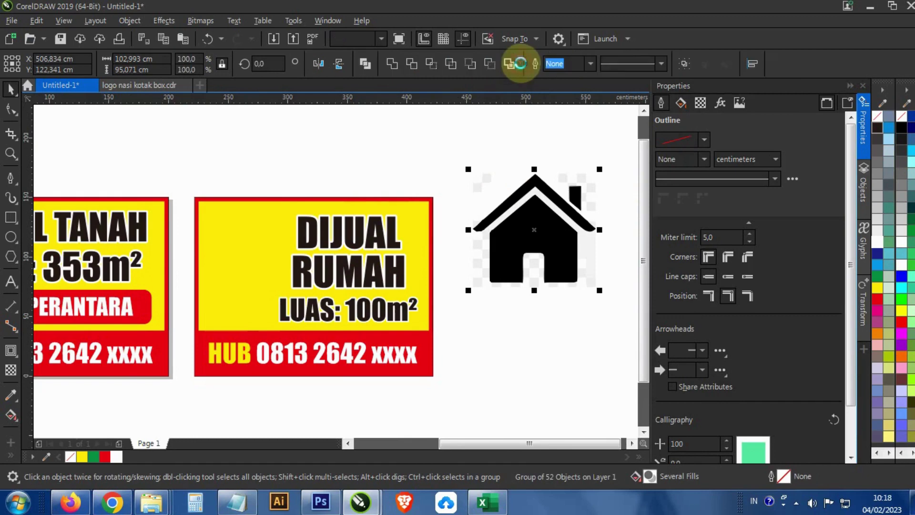
left_click(864, 195)
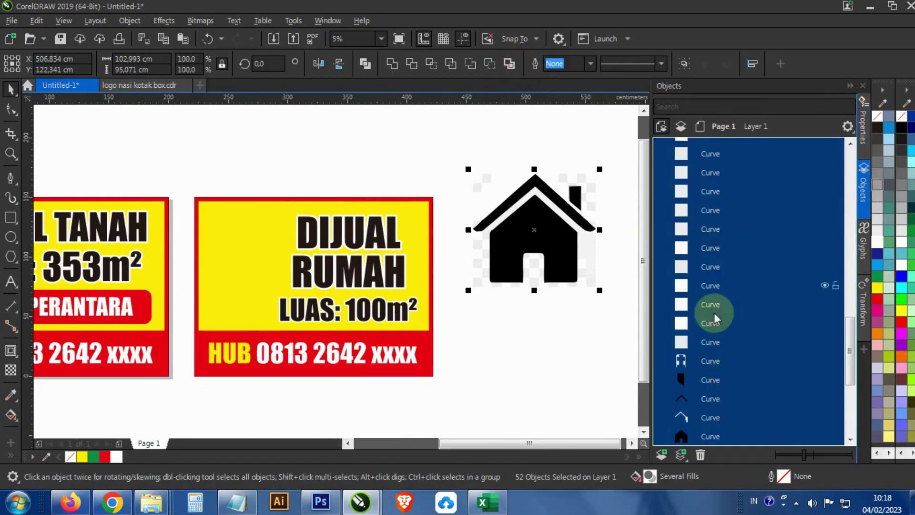
left_click(704, 376)
scroll(706, 375, "down", 4)
left_click(704, 286, "shift")
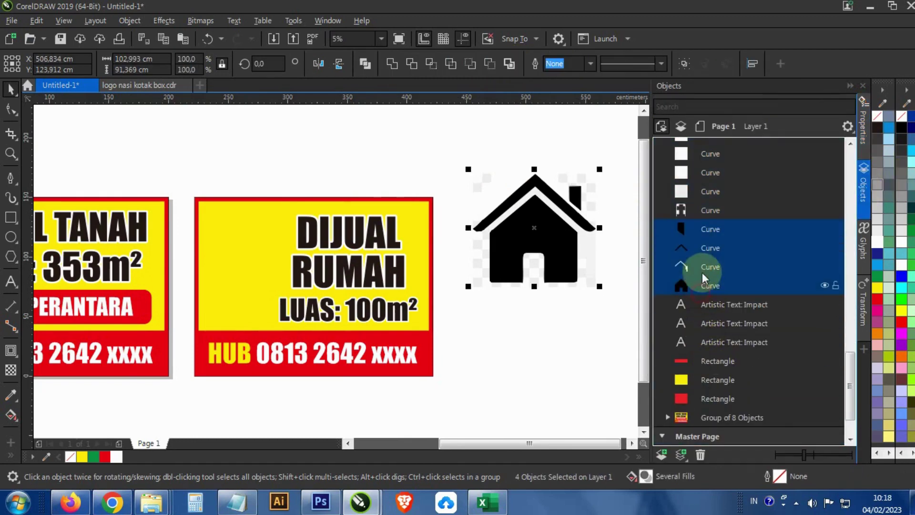
left_click_drag(537, 241, 228, 231)
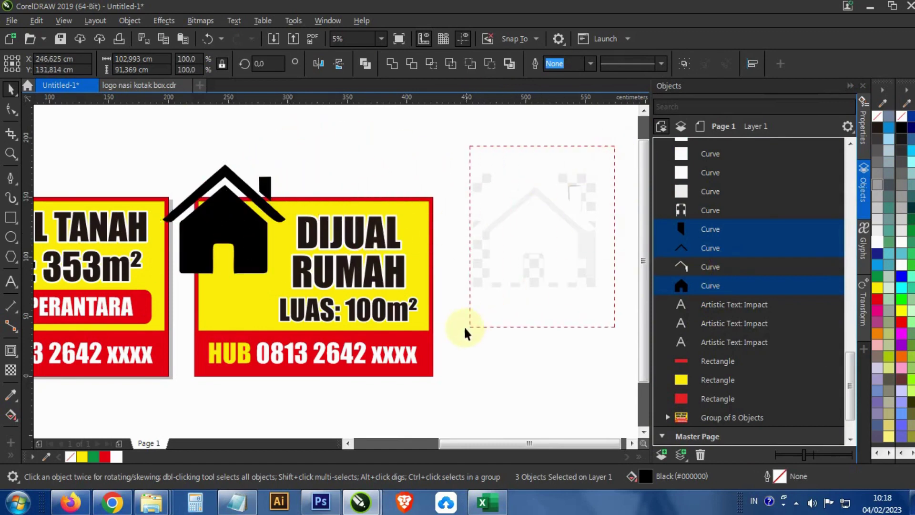
- Delete the leftover white and gray trace pieces beside the banner and weld the three black house curves into one
left_click(453, 326)
left_click_drag(138, 137, 289, 277)
left_click(384, 63)
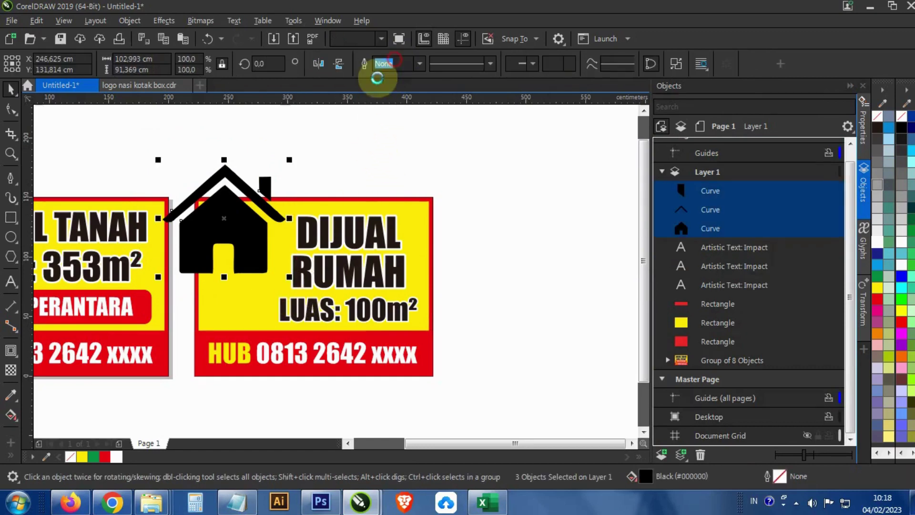
- Combine the three house curves and scale the house to about 56.5 × 50 cm in the yellow area beside the headline
key("ctrl+l")
left_click_drag(288, 159, 224, 217)
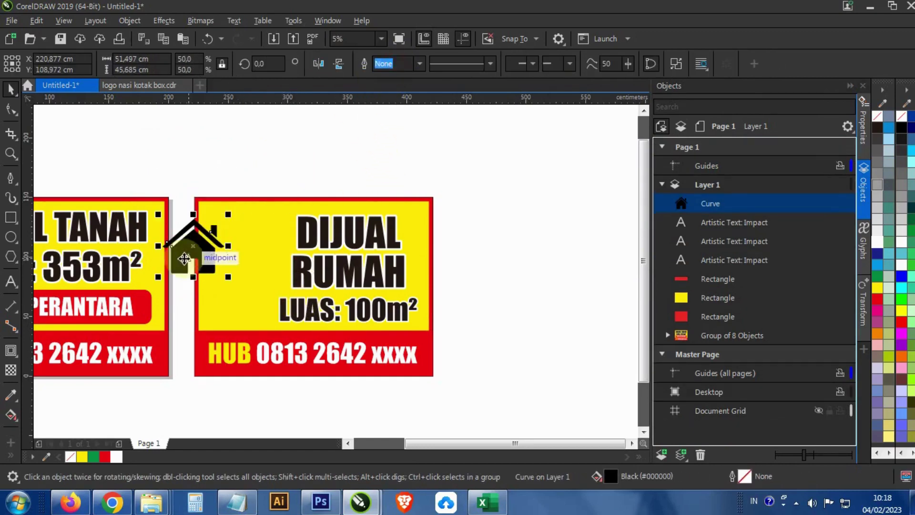
left_click_drag(191, 265, 233, 265)
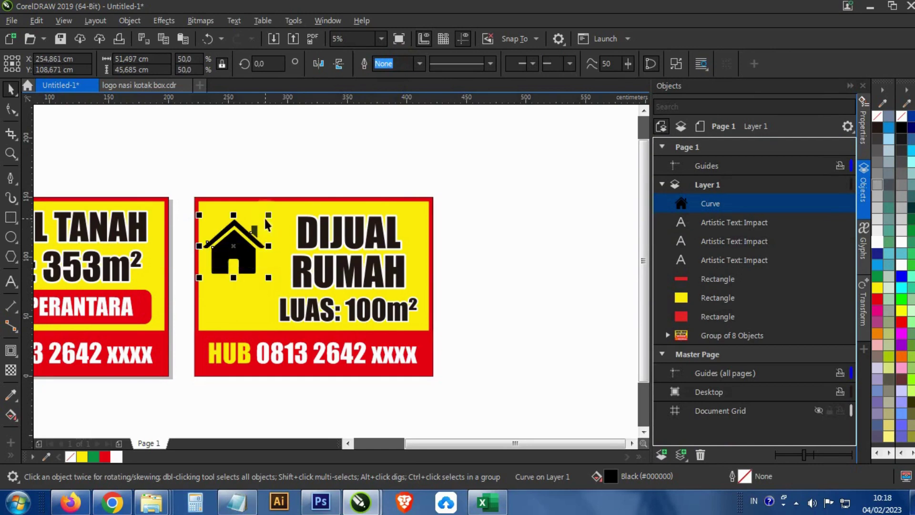
left_click_drag(267, 213, 285, 217)
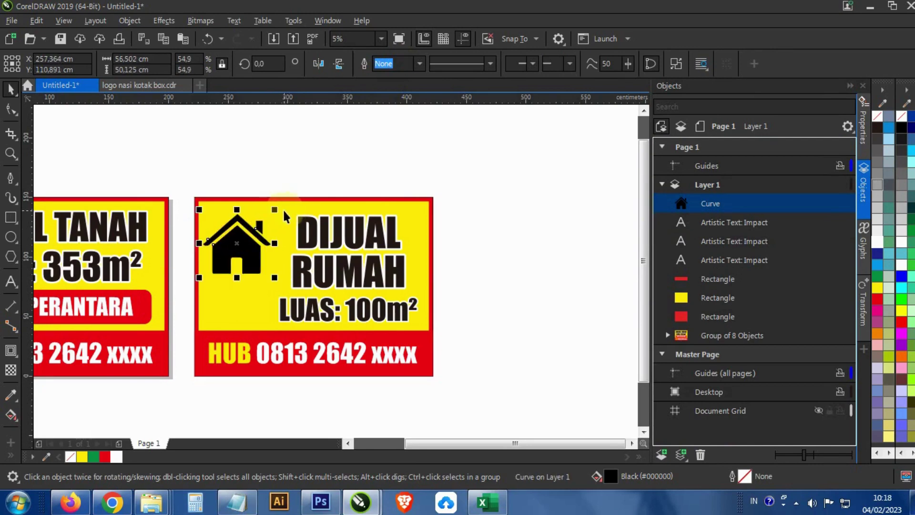
- Draw a tall rectangle about 62 × 108 cm around the house on the yellow area and bring the house in front of it
left_click(12, 217)
mouse_move(199, 201)
left_mouse_down()
mouse_move(296, 327)
mouse_move(286, 321)
mouse_move(273, 331)
left_mouse_up()
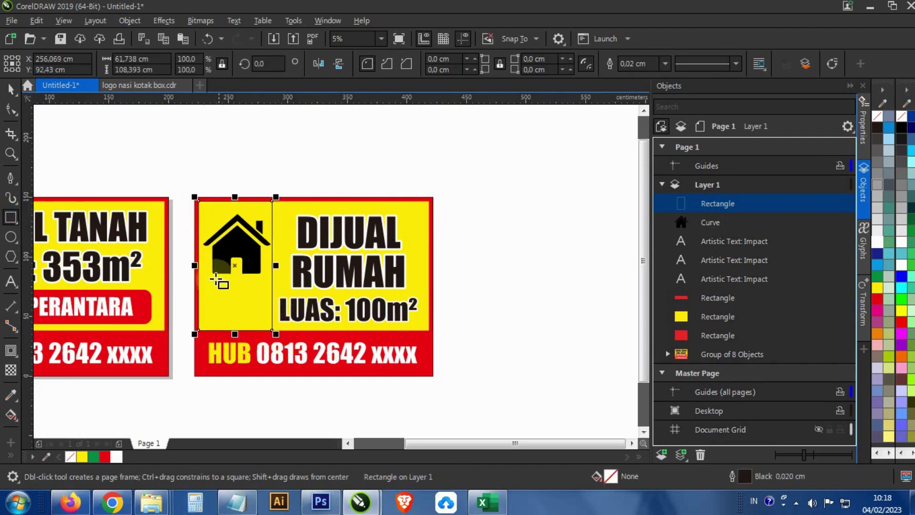
left_click(11, 89)
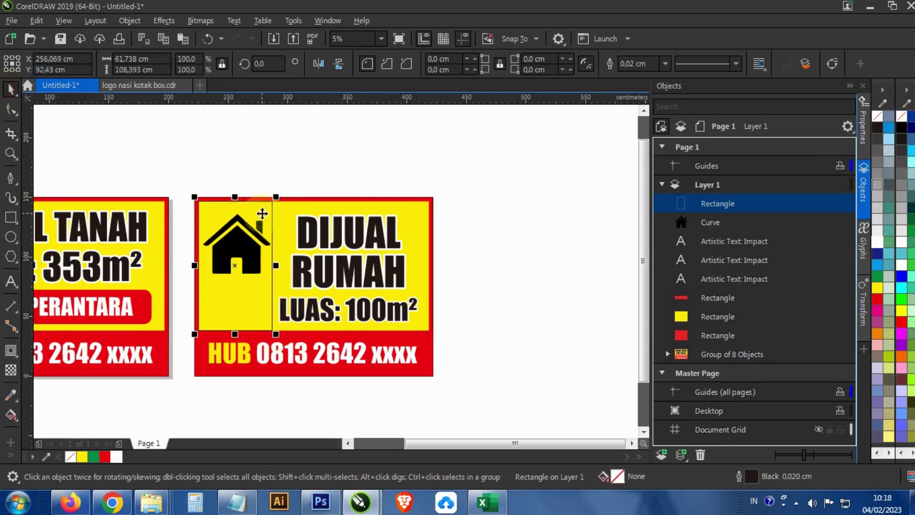
left_click_drag(165, 152, 296, 291)
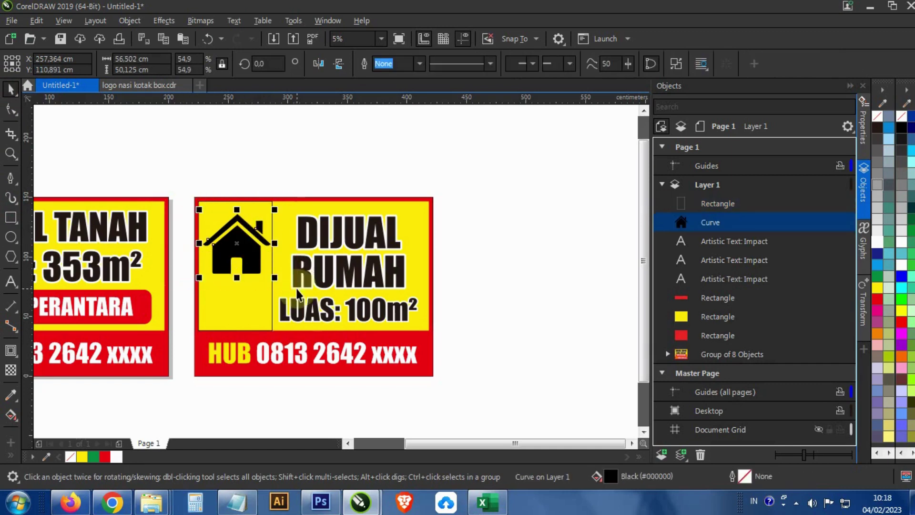
key("ctrl+x")
key("ctrl+v")
left_click(272, 201, "shift")
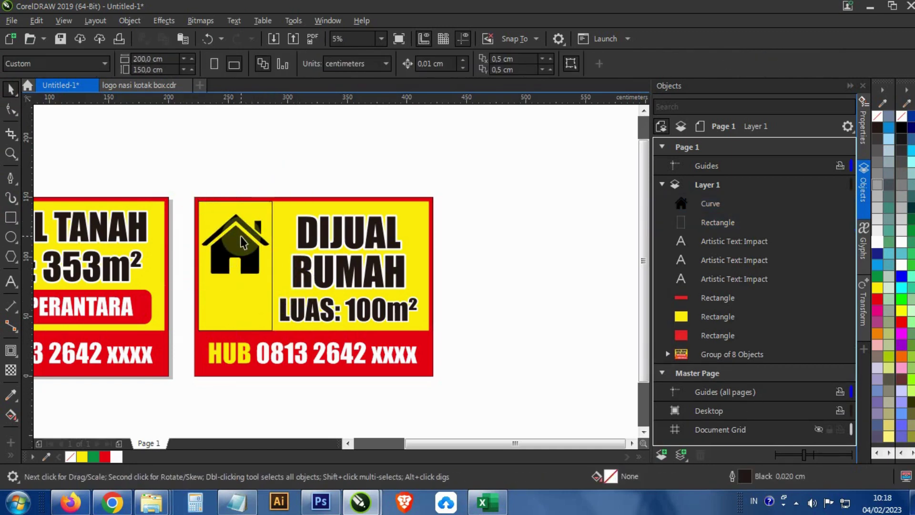
- Resize the tall rectangle to about 59 × 102 cm, leaving a small yellow margin between it and the red frame
left_click(246, 289)
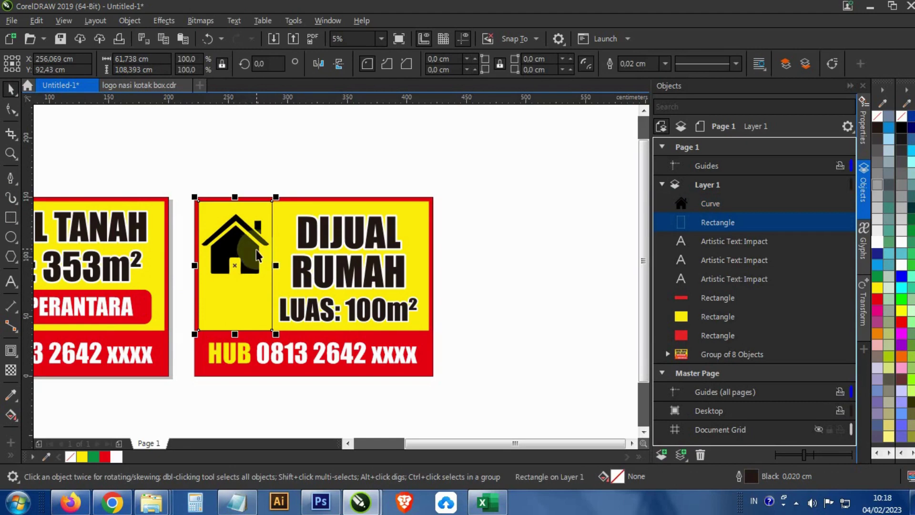
scroll(237, 199, "up", 3)
left_click_drag(229, 197, 265, 217)
scroll(384, 217, "down", 3)
scroll(380, 258, "up", 3)
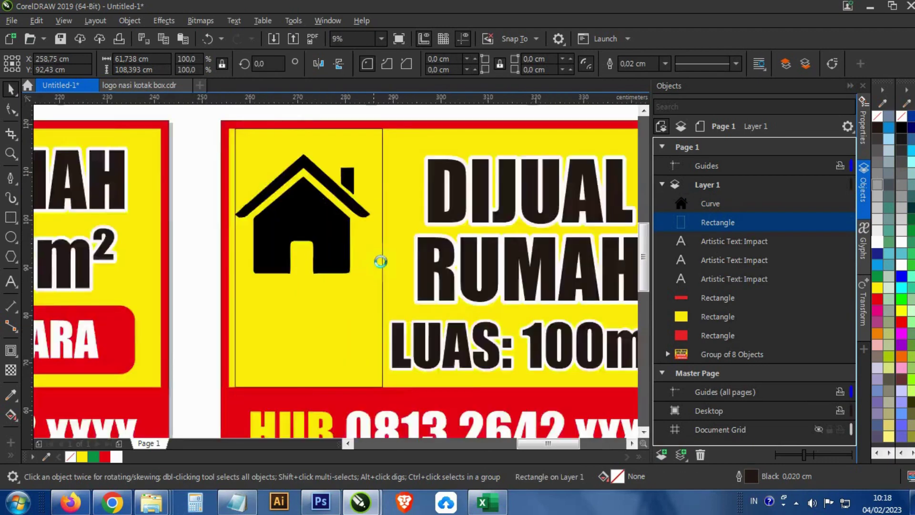
left_click_drag(392, 258, 384, 262)
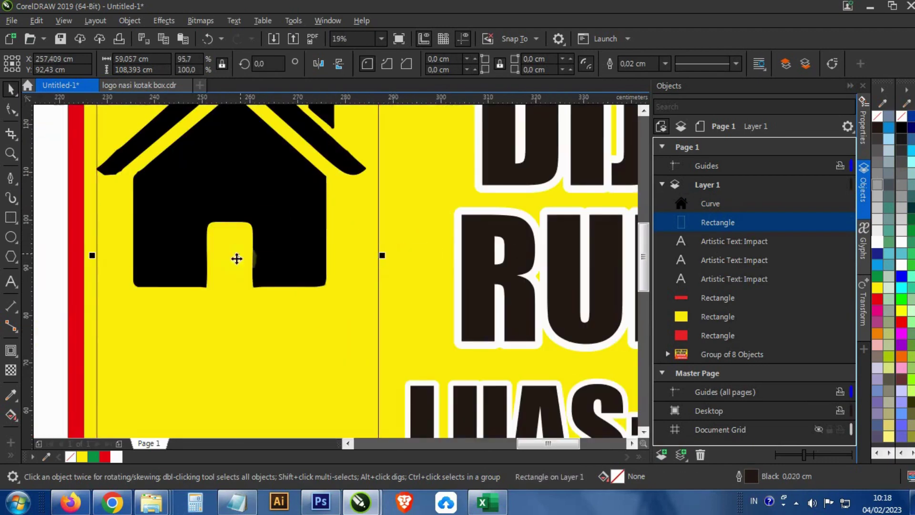
scroll(237, 258, "down", 3)
scroll(224, 125, "up", 3)
left_click_drag(248, 147, 256, 162)
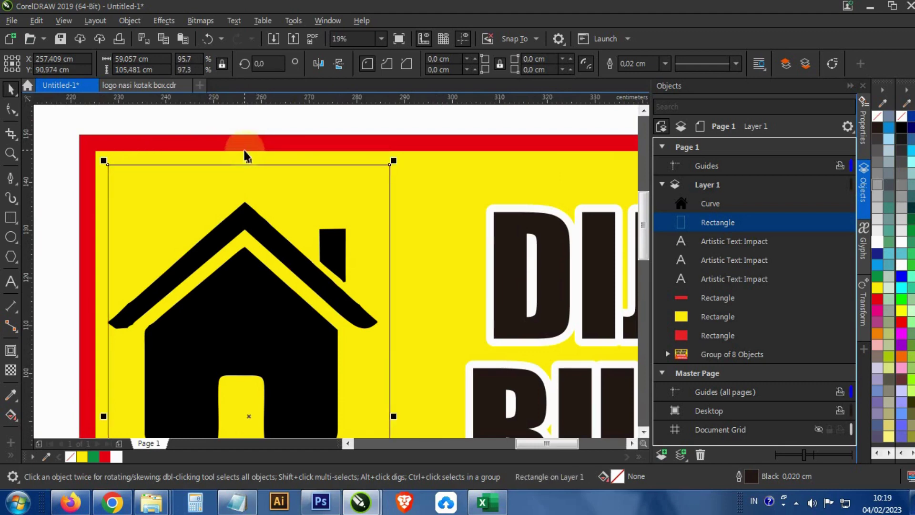
scroll(256, 161, "down", 3)
scroll(253, 229, "up", 2)
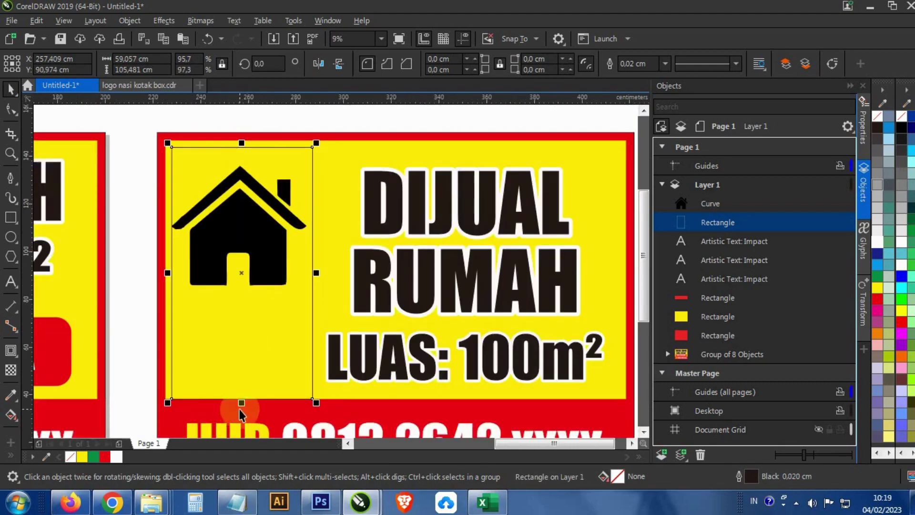
left_click_drag(243, 403, 252, 395)
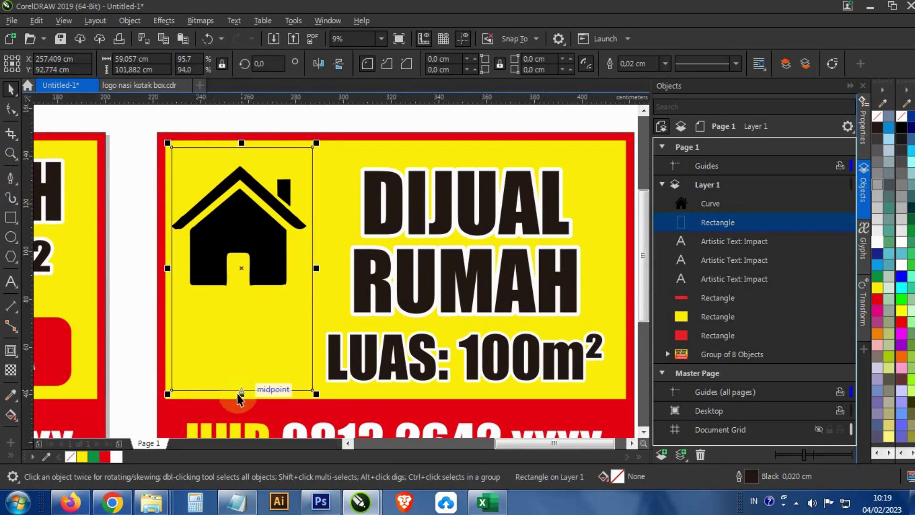
- Make a shorter copy of the rectangle and reshape it as a curve with a downward-pointing base, about 69 cm high overall
left_click_drag(241, 394, 257, 298)
left_click(12, 111)
key("ctrl+q")
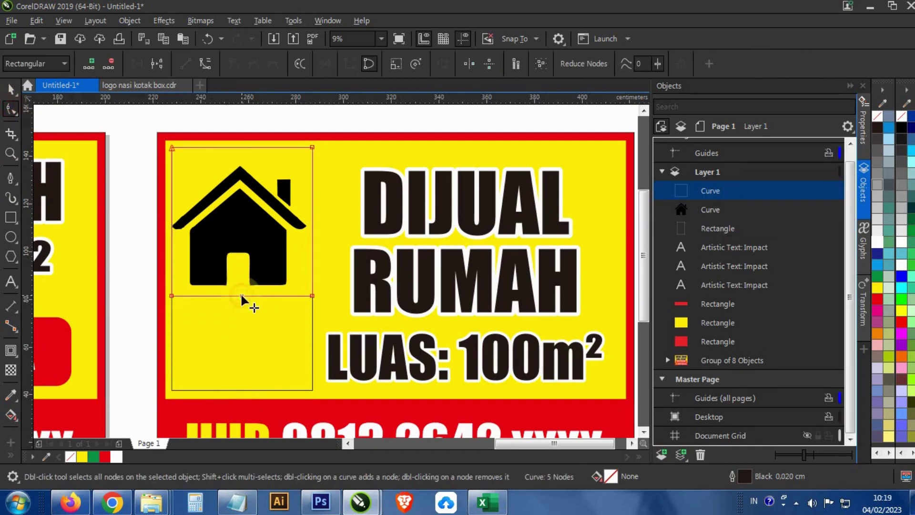
left_click_drag(241, 295, 238, 338)
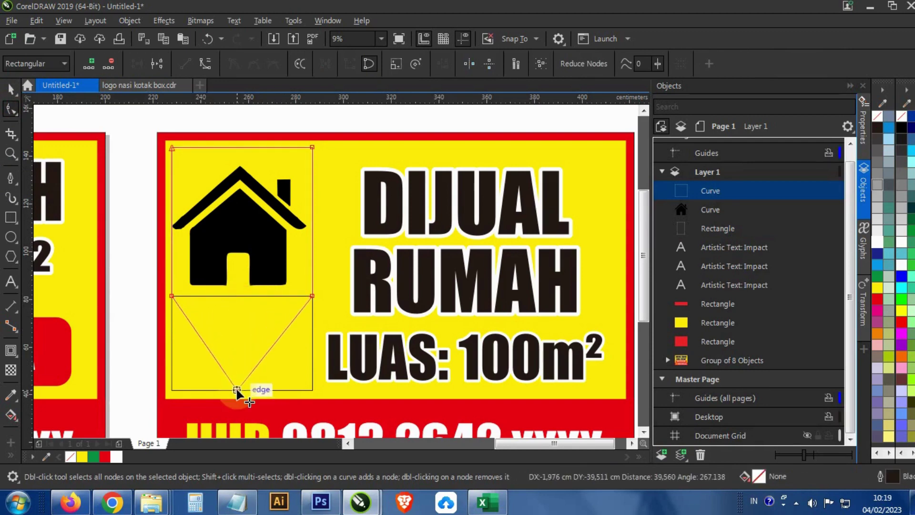
left_click_drag(239, 387, 240, 330)
left_click(10, 89)
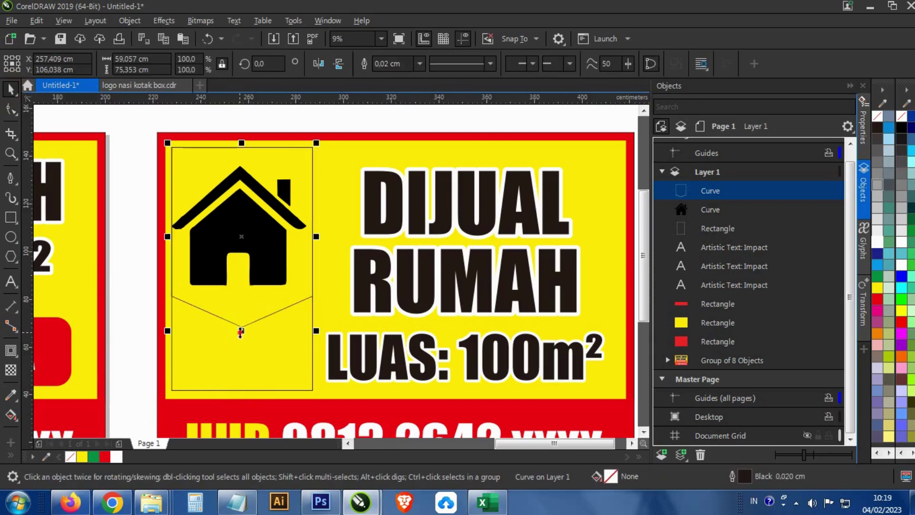
left_click_drag(241, 332, 241, 316)
- Stack the house in front of the pointed shape, centre it horizontally on it and raise it slightly
left_click(240, 223)
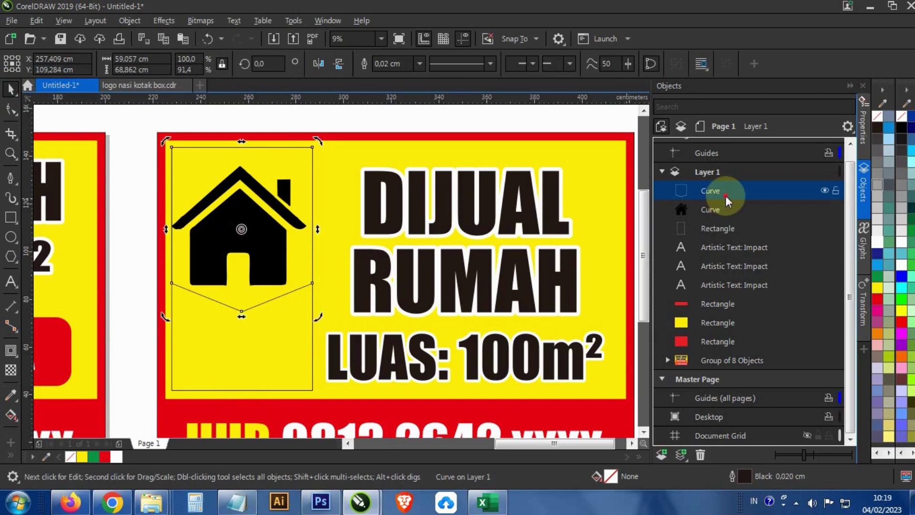
left_click_drag(733, 221, 733, 221)
left_click(291, 210, "shift")
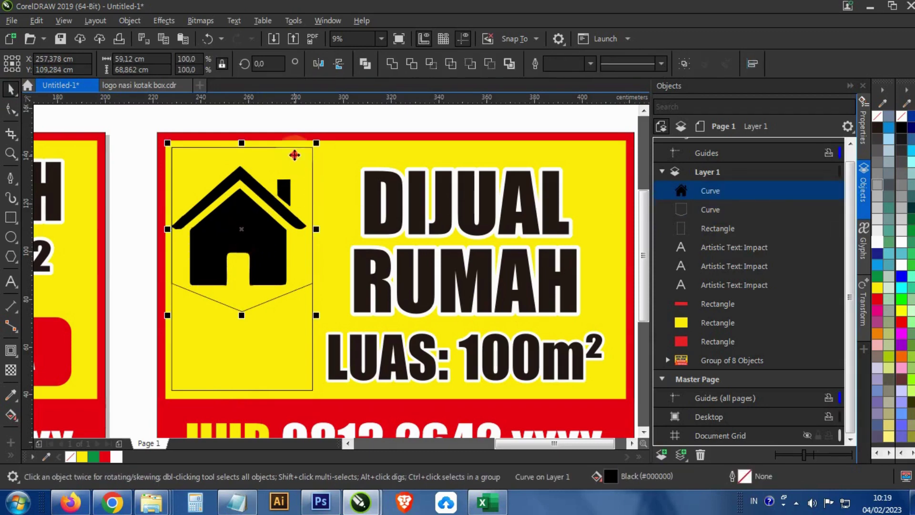
left_click(336, 110)
scroll(256, 196, "up", 2)
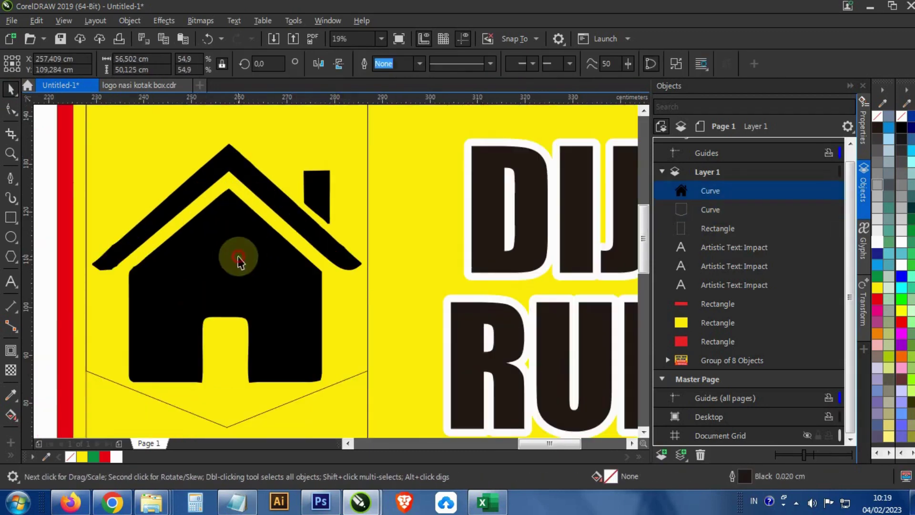
left_click(242, 239)
scroll(242, 239, "down", 4)
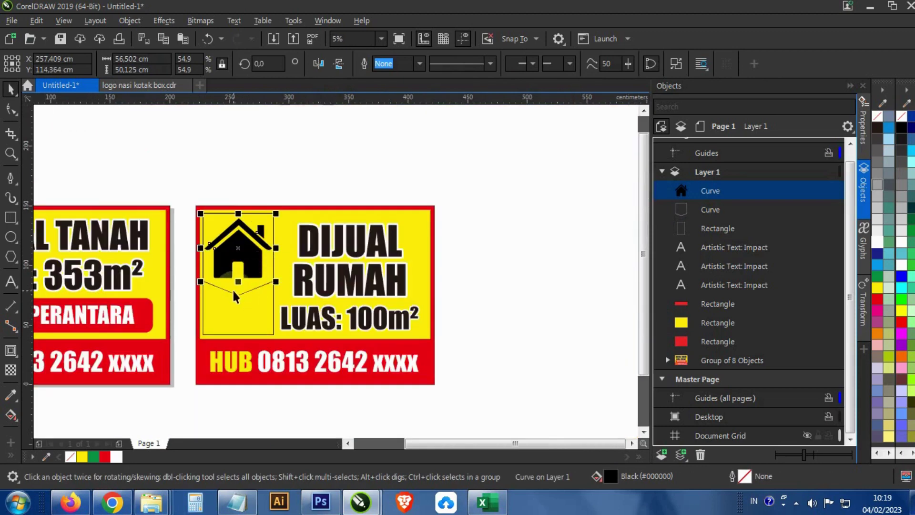
- Fill the pointed shape with black and the house icon with white
left_click(233, 290)
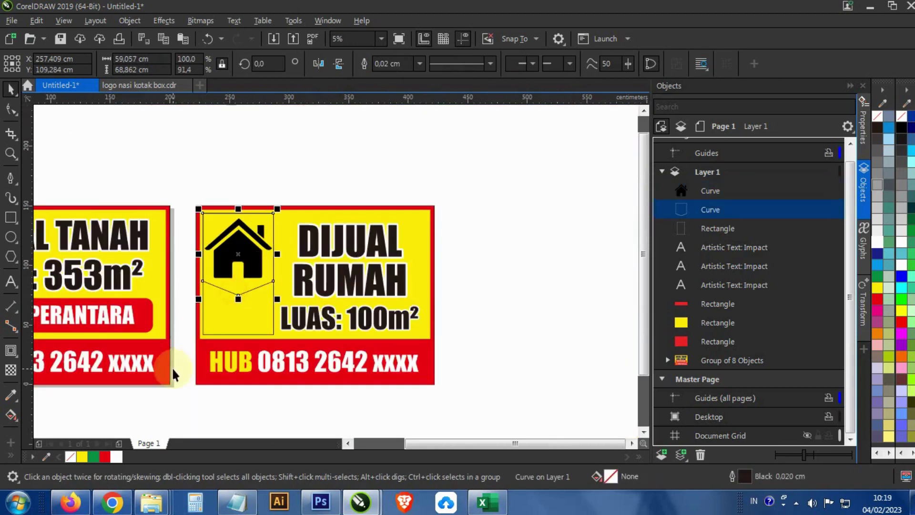
left_click(250, 265)
left_click(127, 457)
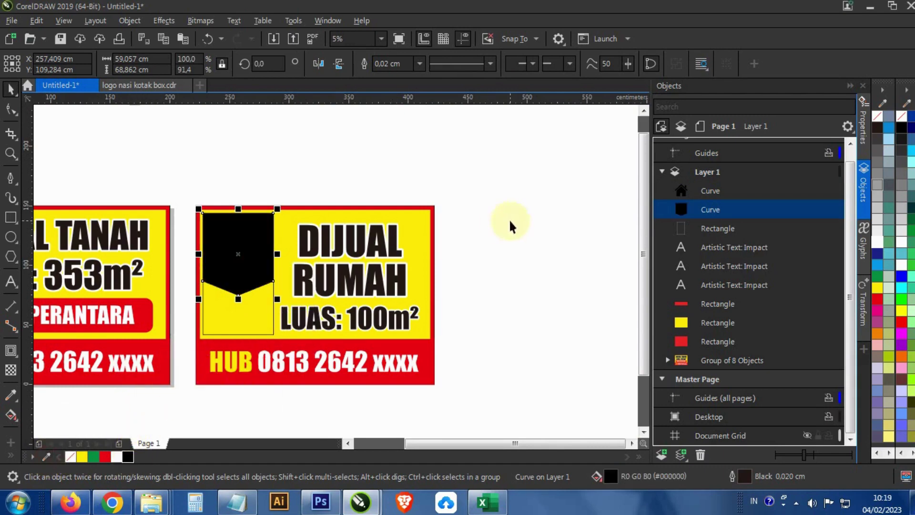
left_click(699, 196)
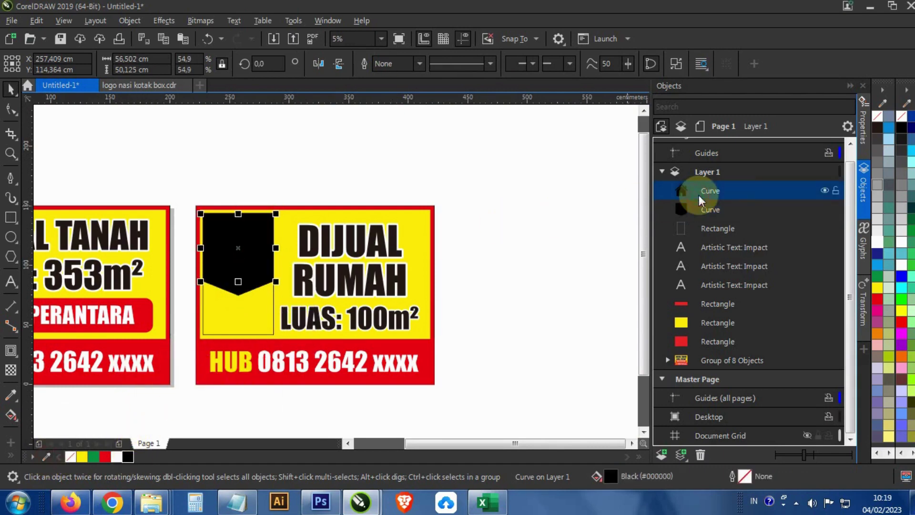
left_click(877, 243)
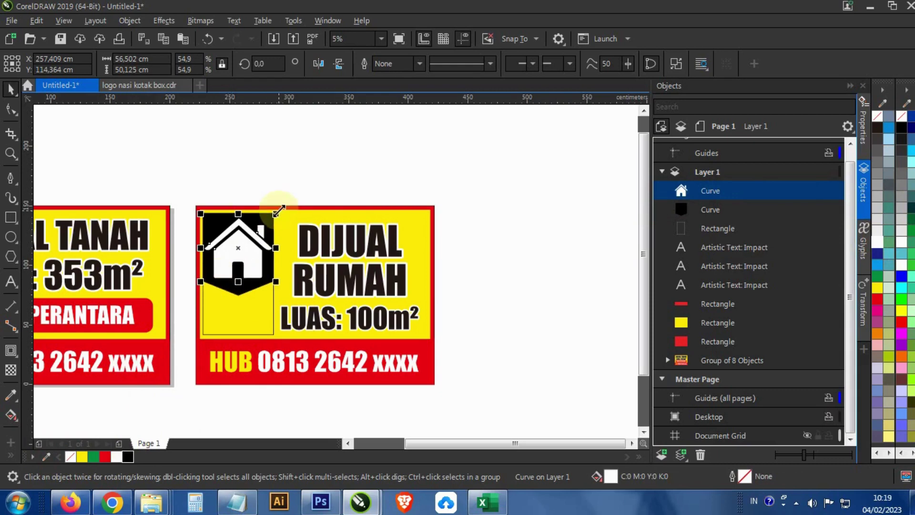
- Shrink the white house to about 39 × 34 cm, shorten the black pointed shape to about 63 cm and recentre the house
mouse_move(279, 210)
left_mouse_down()
mouse_move(272, 180)
mouse_move(264, 219)
left_mouse_up()
scroll(239, 253, "up", 2)
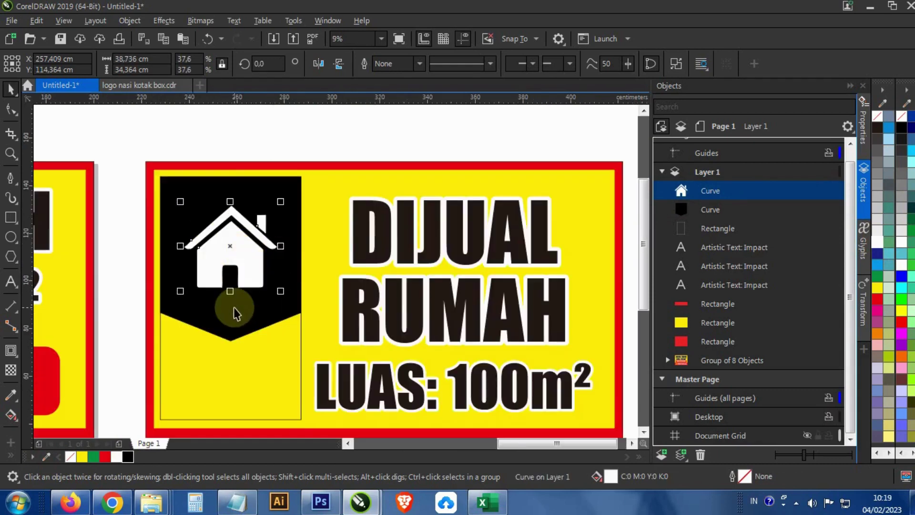
left_click(234, 313)
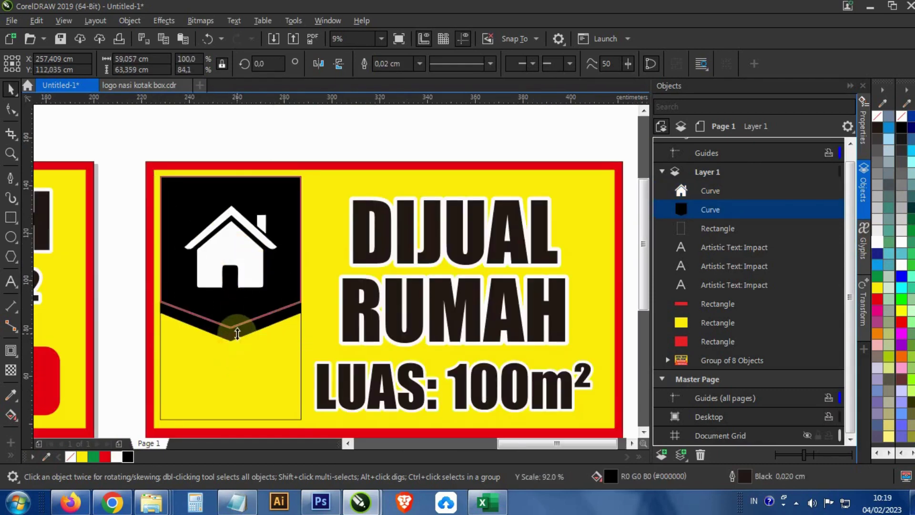
left_click(247, 244)
scroll(291, 267, "down", 2)
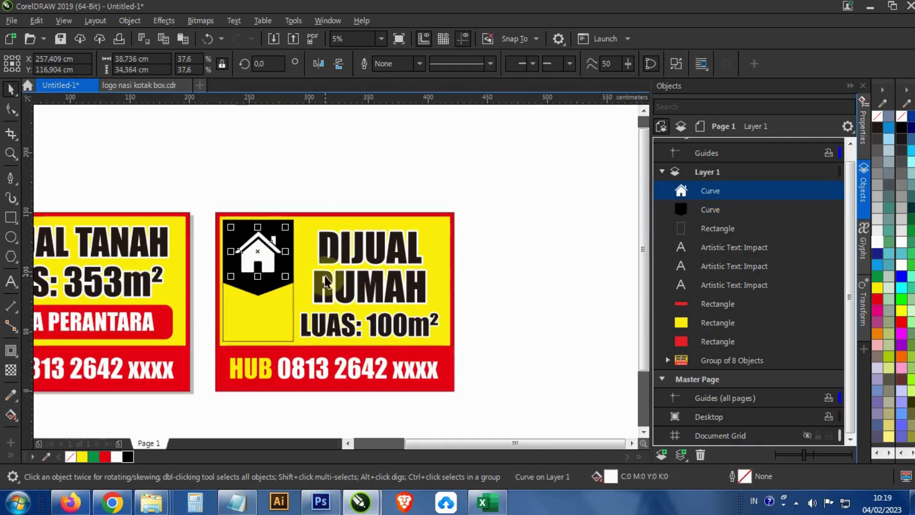
- Place a copy of the "LUAS: 100m²" text over the tall rectangle below the black pointed shape
left_click(159, 311)
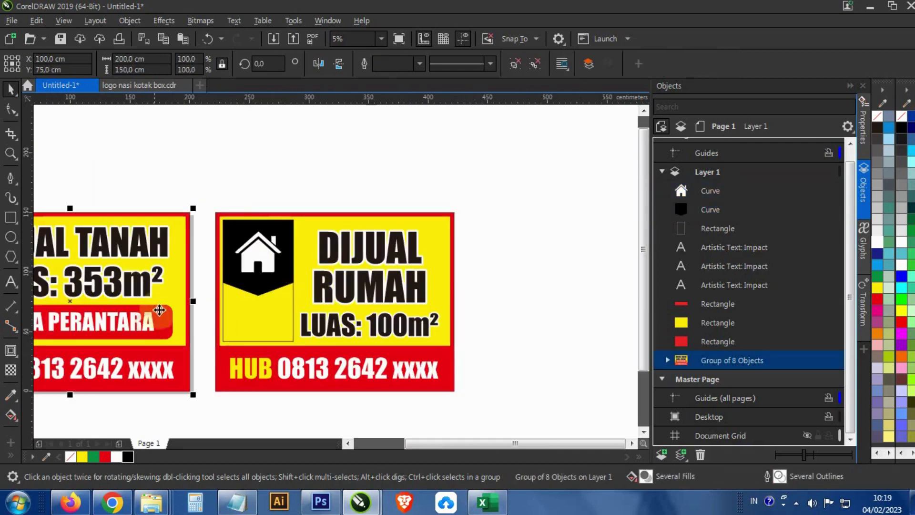
left_click_drag(350, 332, 262, 321)
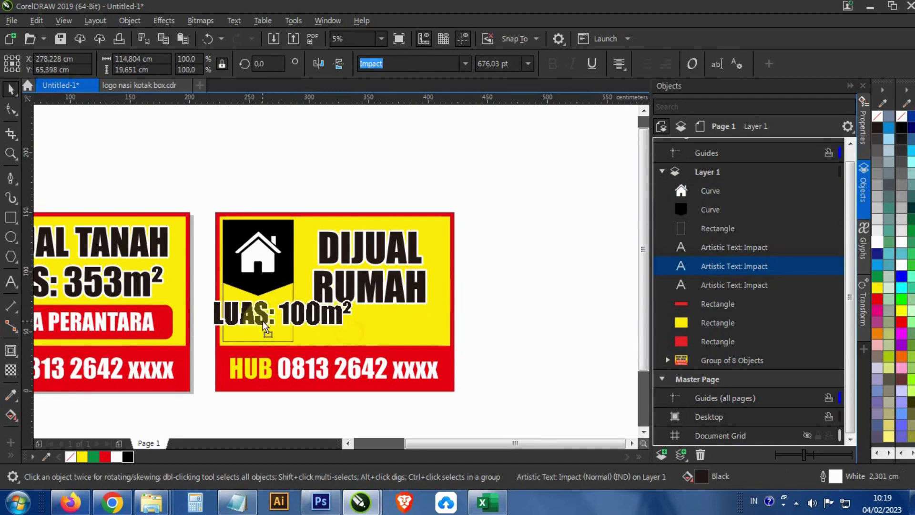
right_click(262, 322)
right_click(261, 333)
key("Escape")
- Fill the tall rectangle behind the house icon with red and remove its outline
left_click(264, 341)
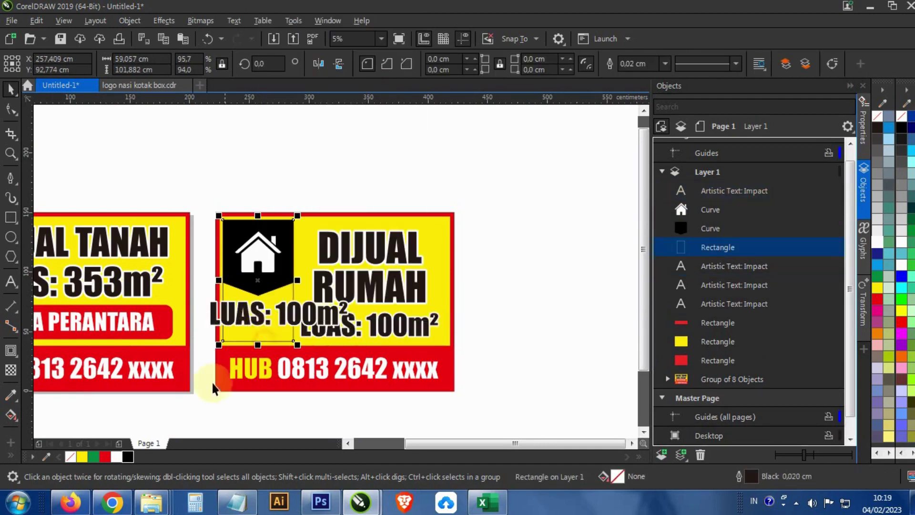
left_click(105, 457)
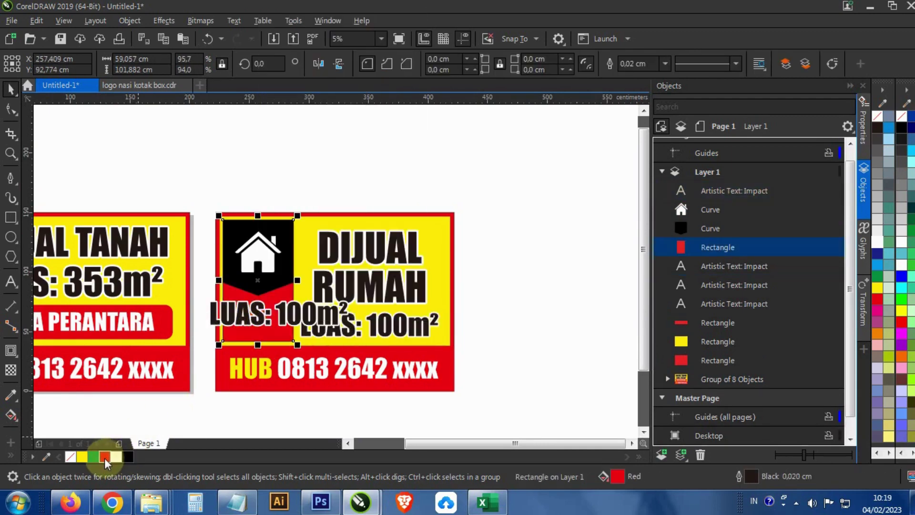
right_click(69, 457)
left_click(333, 195)
- Shrink the copied text to about 55 cm wide and replace its wording with "TANPA PERANTARA" on two lines
left_click(283, 312)
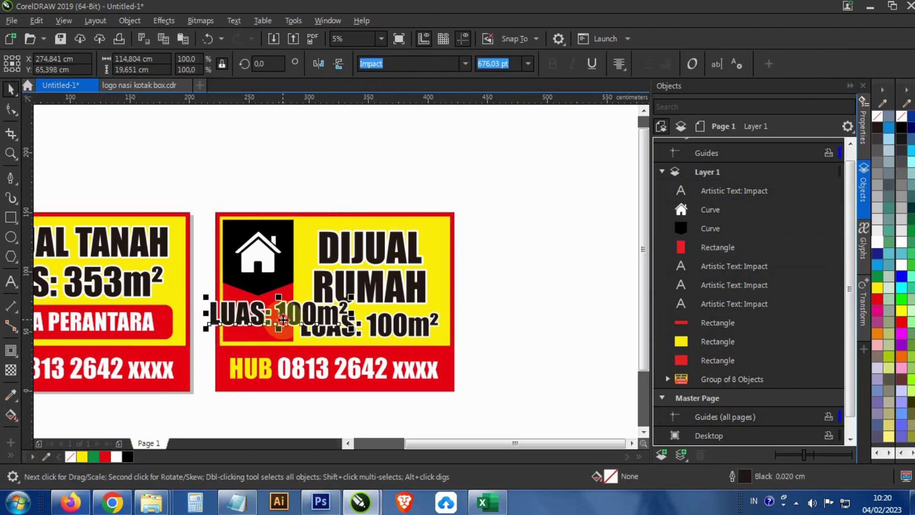
left_click_drag(348, 293, 302, 287)
double_click(260, 324)
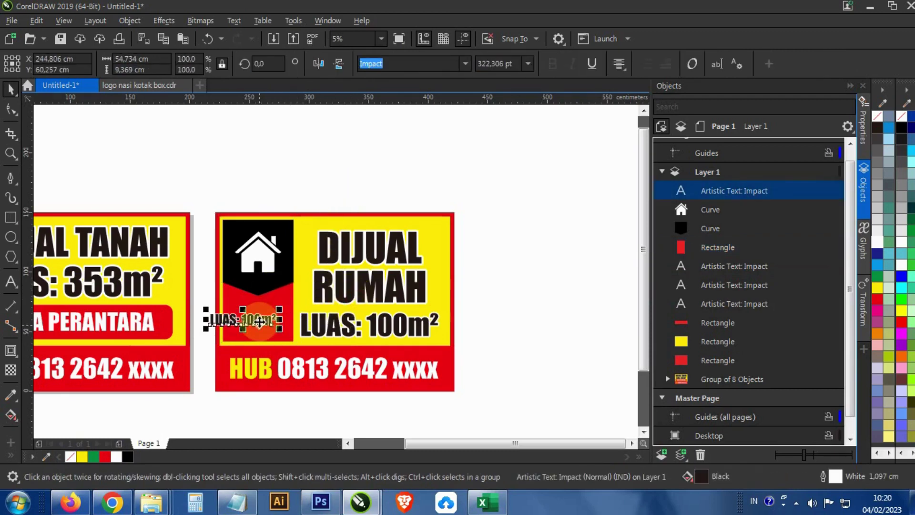
type("TANPA")
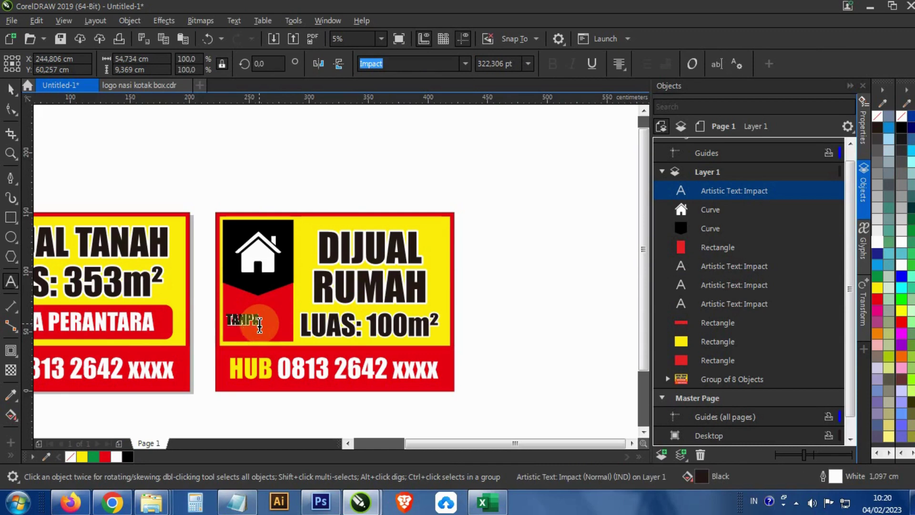
left_click(11, 89)
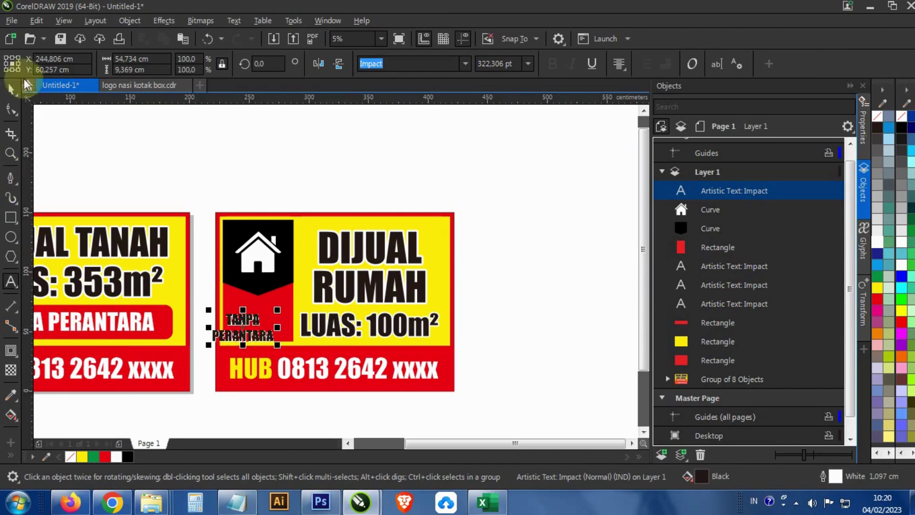
- Centre the "TANPA PERANTARA" text horizontally on the red rectangle and raise it towards the black pointed shape
left_click(267, 298, "shift")
key("c")
left_click(484, 259)
scroll(260, 324, "up", 2)
left_click_drag(265, 327, 265, 299)
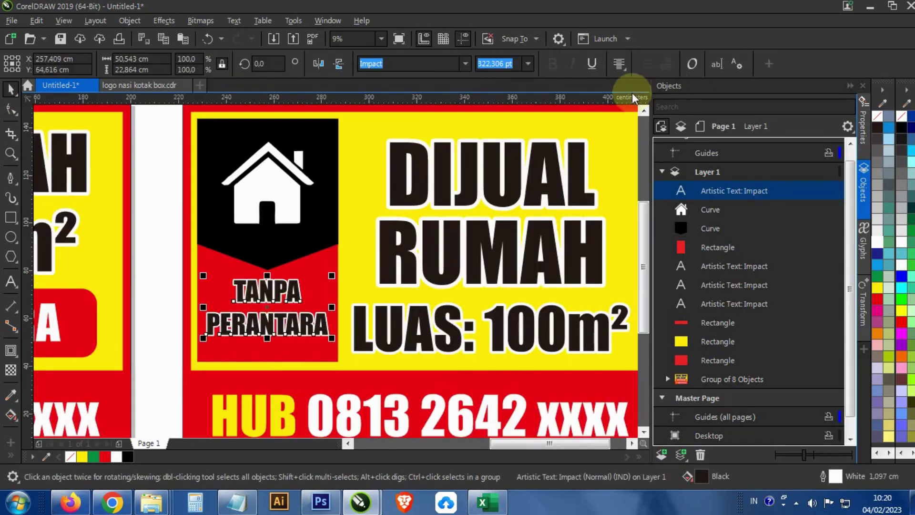
- Shorten the black pointed shape to about 51 cm high and move the house and the "TANPA PERANTARA" text up to suit
left_click(295, 243)
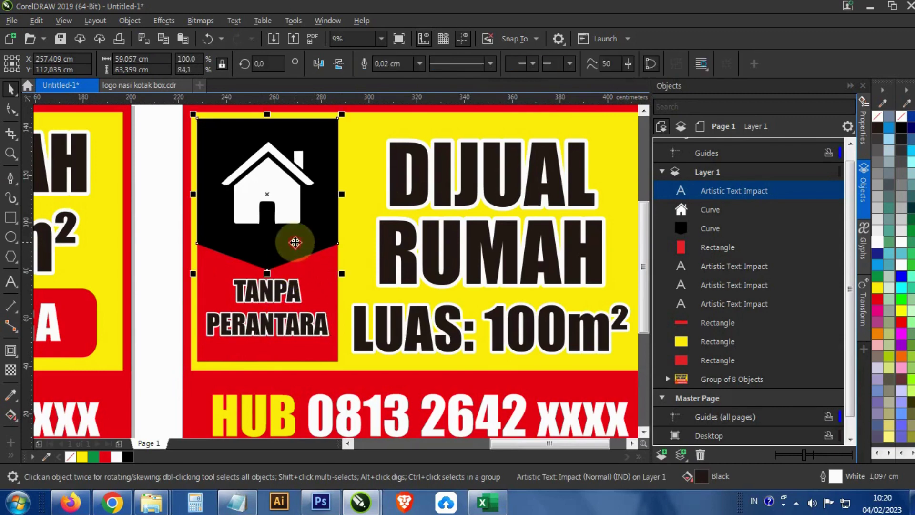
left_click_drag(265, 276, 267, 260)
key("ctrl+z")
left_click(275, 257)
left_click(274, 205)
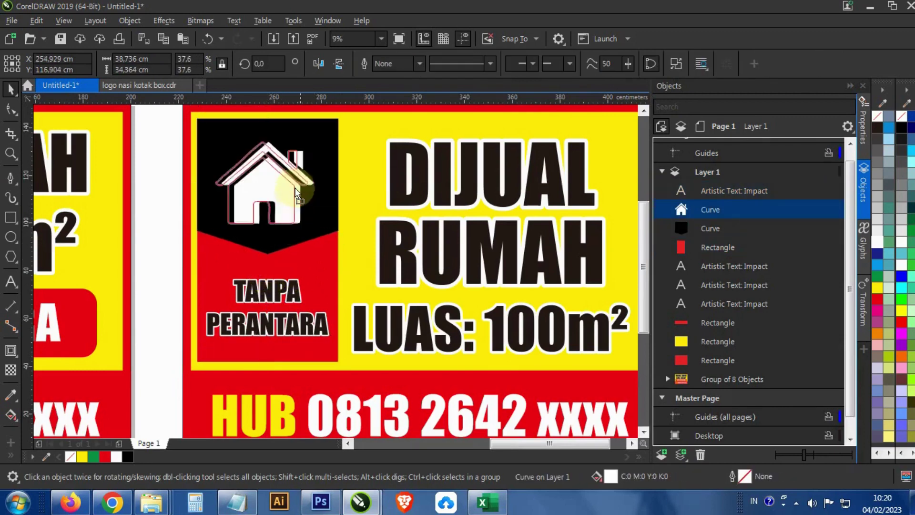
left_click(266, 239)
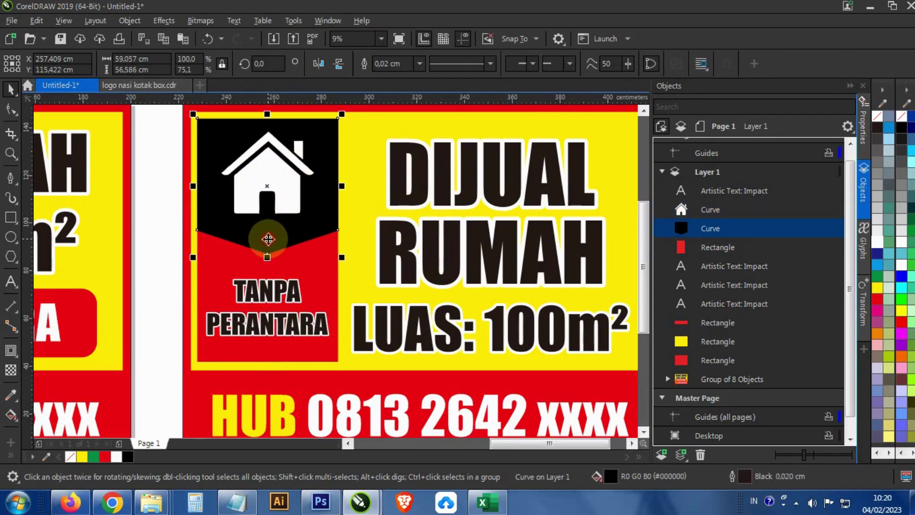
left_click_drag(267, 256, 266, 241)
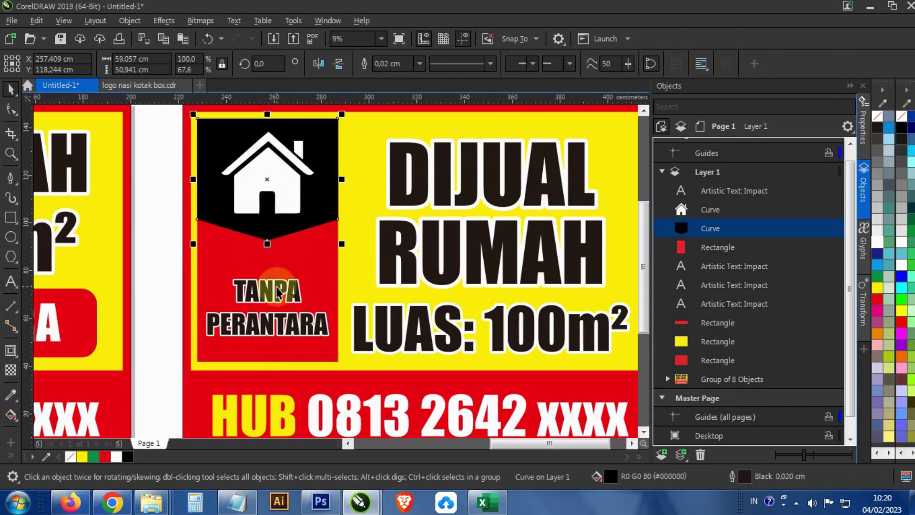
left_click_drag(271, 289, 273, 261)
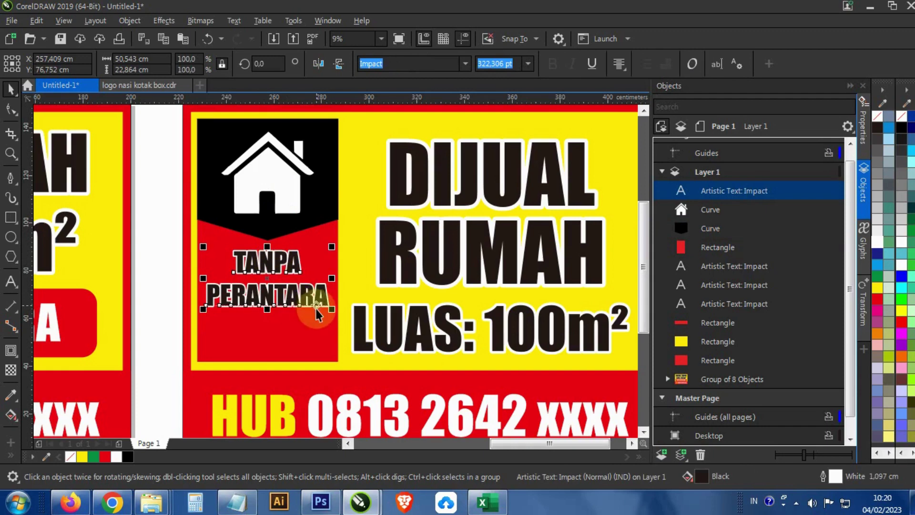
- Set the "TANPA PERANTARA" text's line spacing to 80 % and shrink the text to about 42 cm wide
left_click(863, 128)
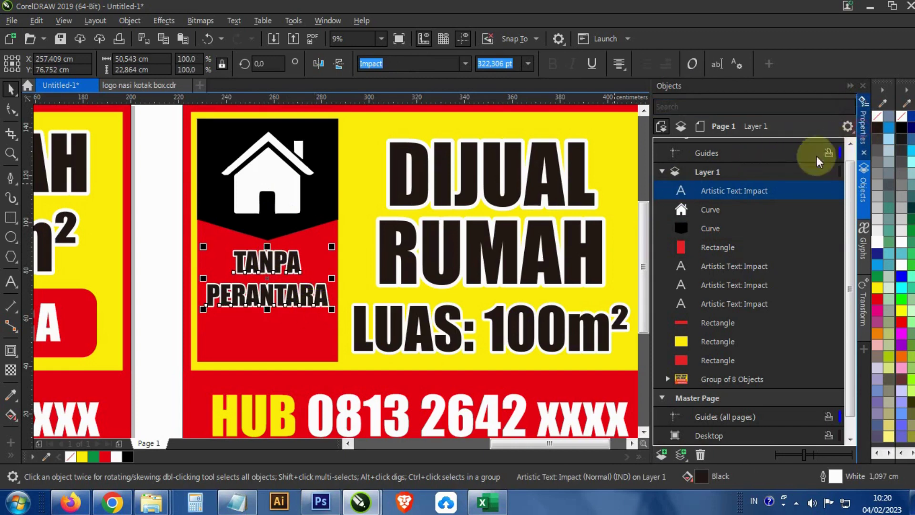
double_click(709, 164)
type("80")
key("Return")
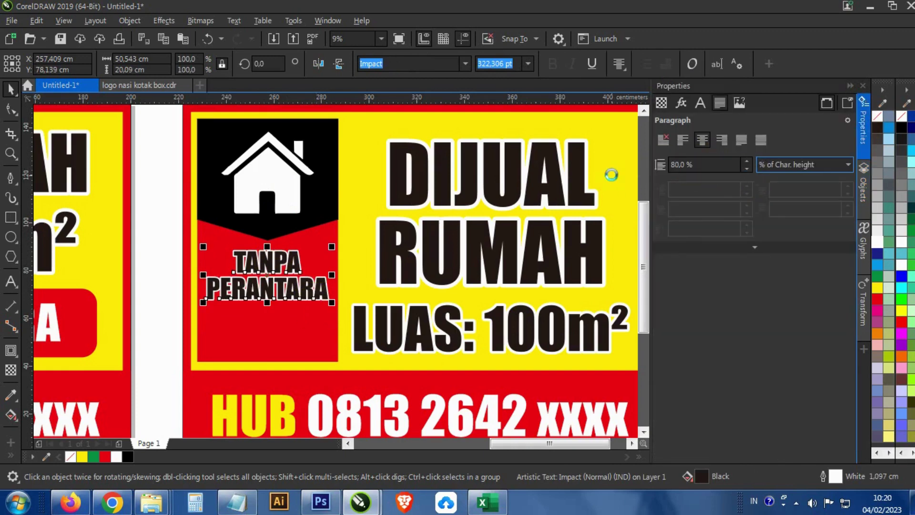
left_click(315, 255)
left_click_drag(328, 252, 320, 240)
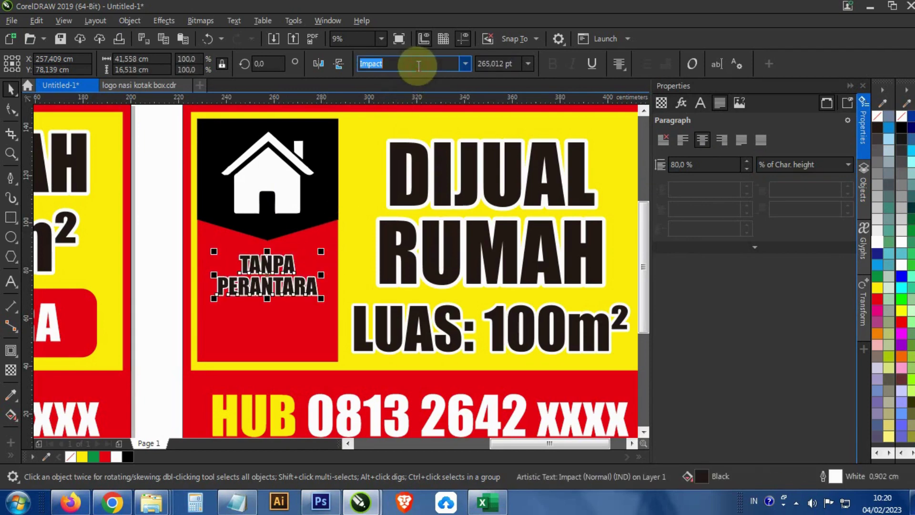
- Set the "TANPA PERANTARA" text in Bebas Neue with a white fill and no outline
type("Bebas Neue")
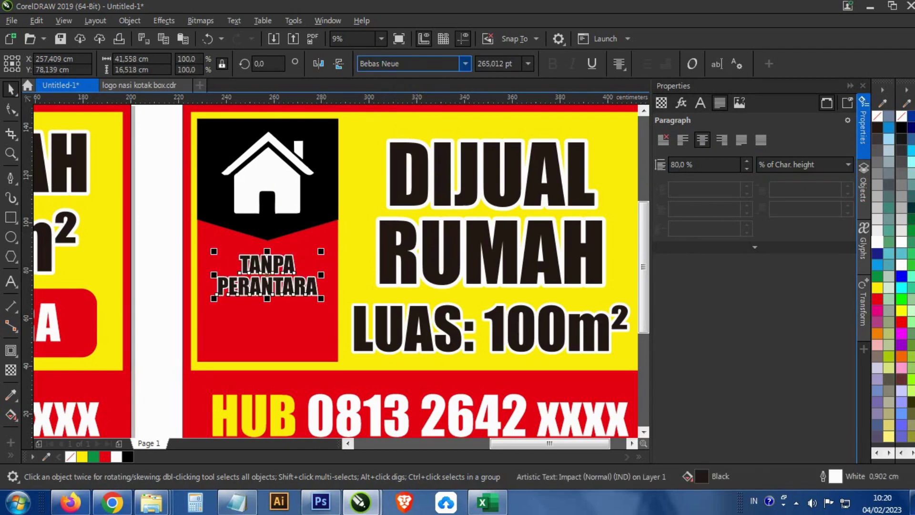
key("Return")
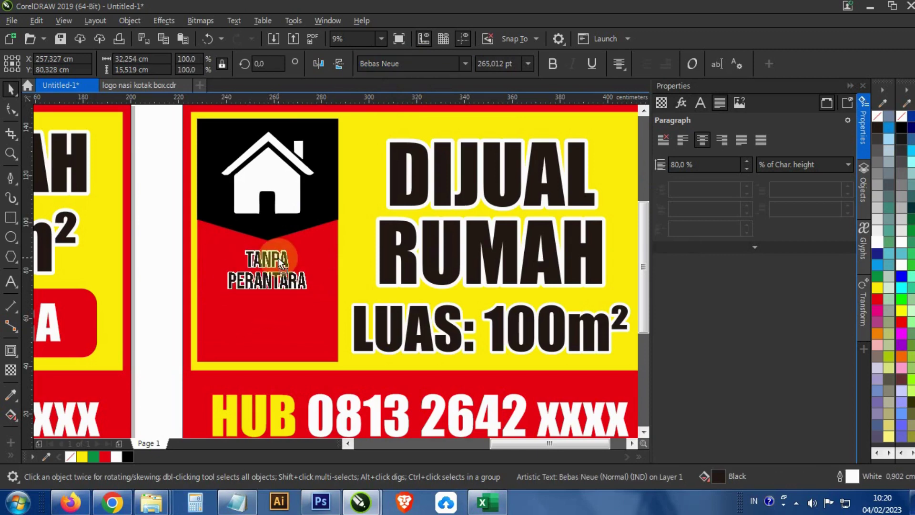
left_click(116, 456)
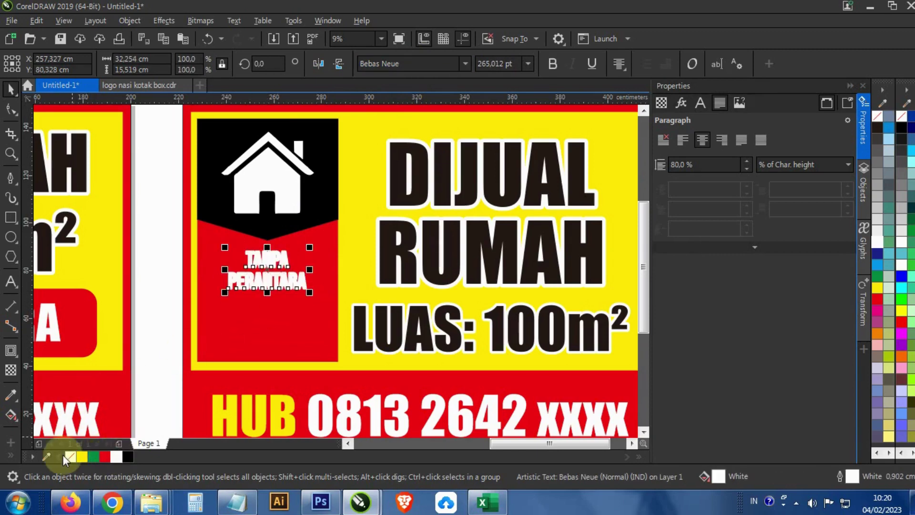
right_click(70, 457)
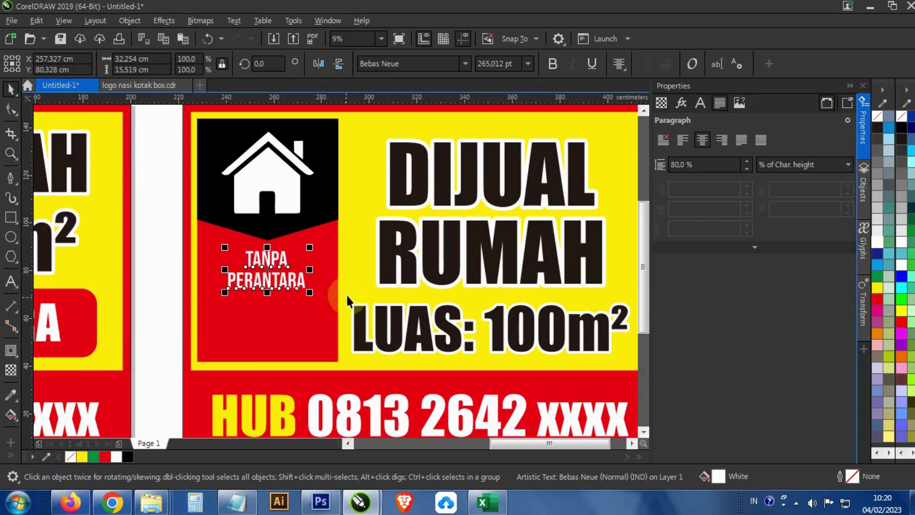
- Add "SERTIFIKAT" and "MILIK SENDIRI" as two further lines below "PERANTARA" in the same text
double_click(305, 279)
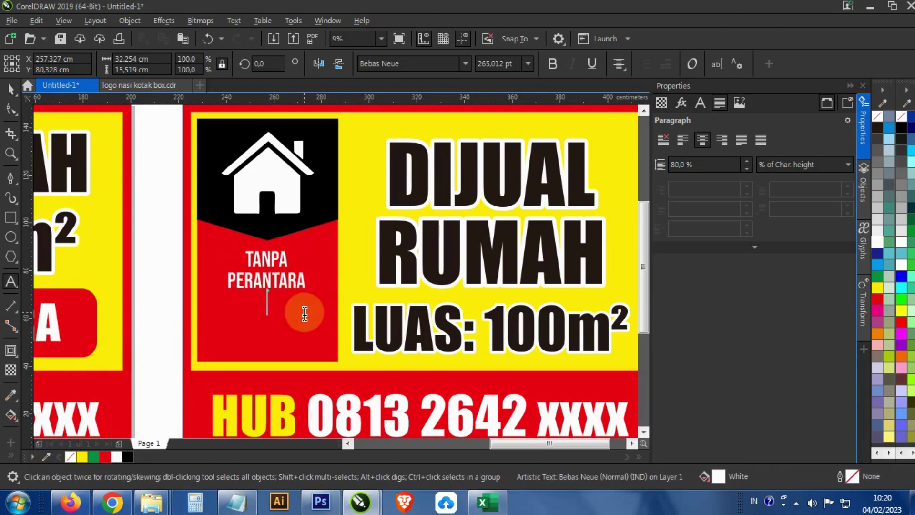
type("SERTIFIKA")
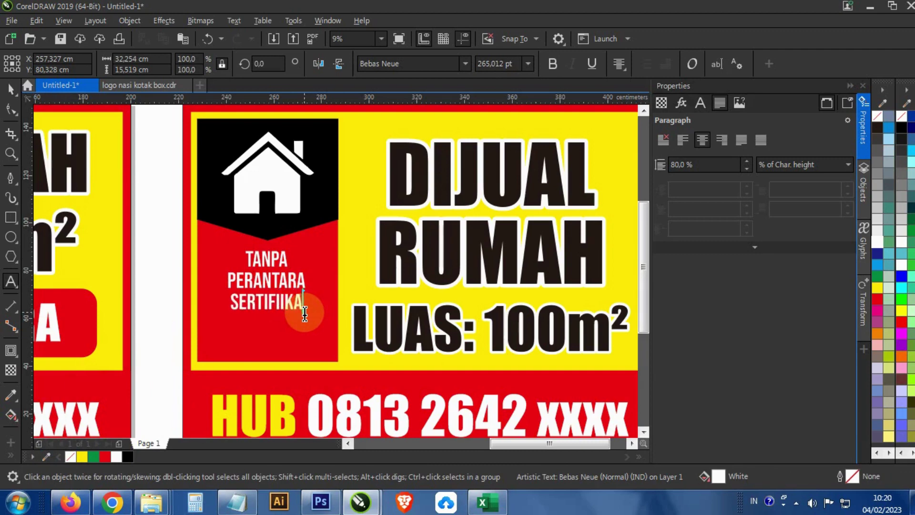
key("BackSpace")
key("BackSpace")
type("A")
key("BackSpace")
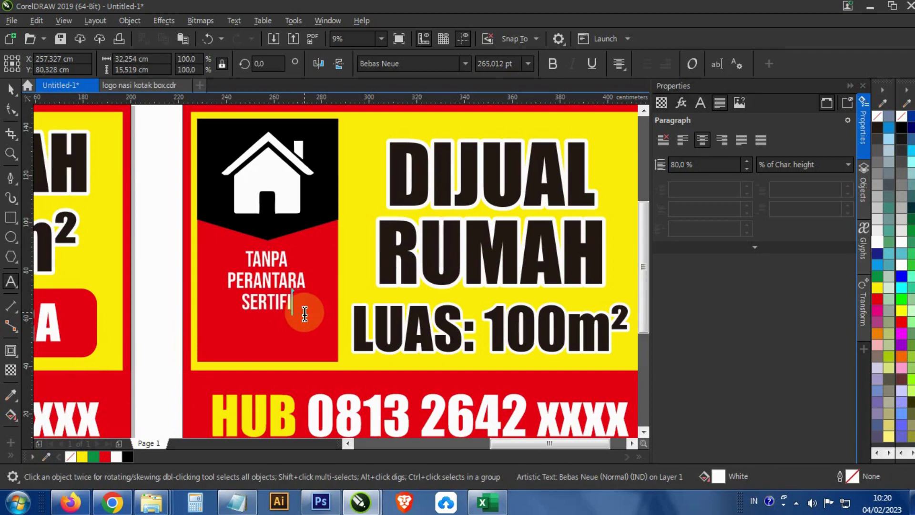
type("KAT")
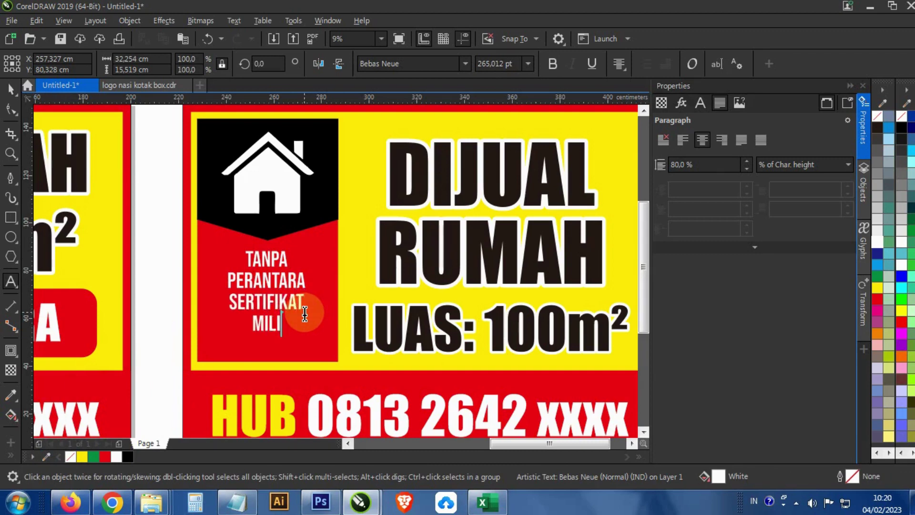
type(" MILIK SENDIRI")
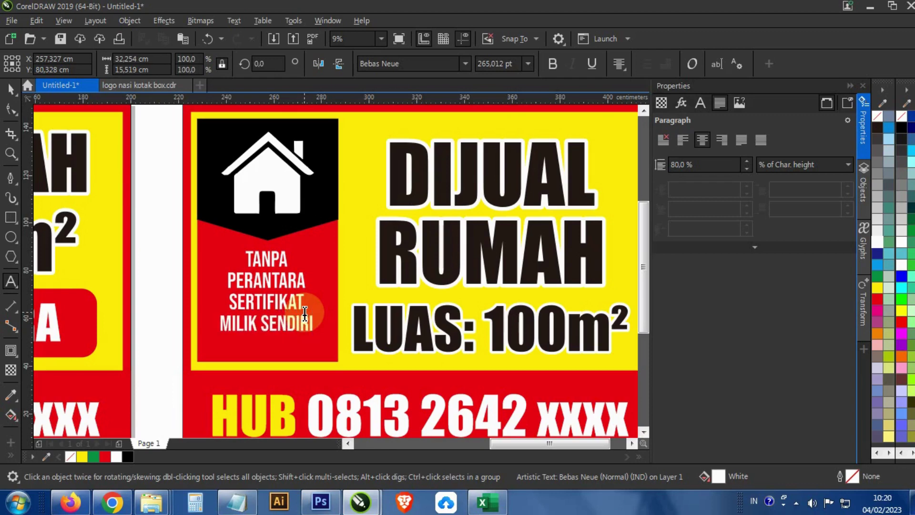
left_click(305, 313)
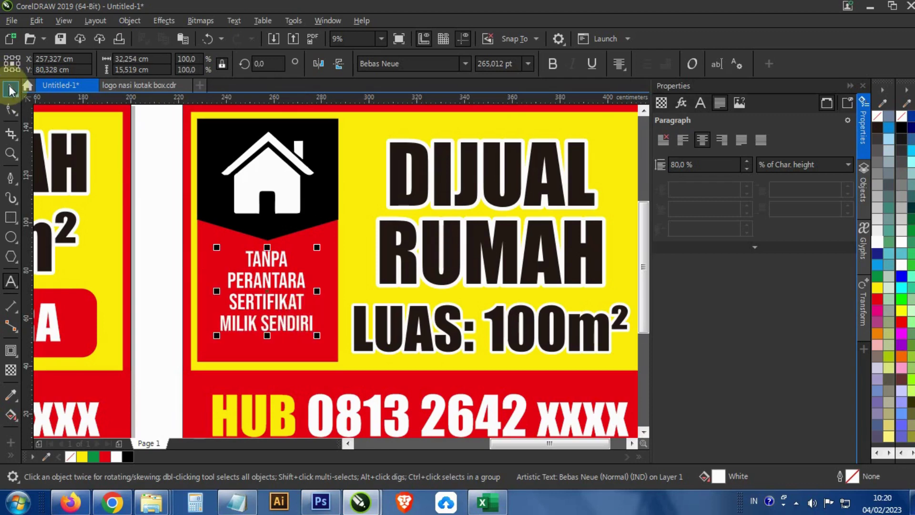
- Try to separate "PERANTARA" from "SERTIFIKAT" with a blank line
left_click(310, 278)
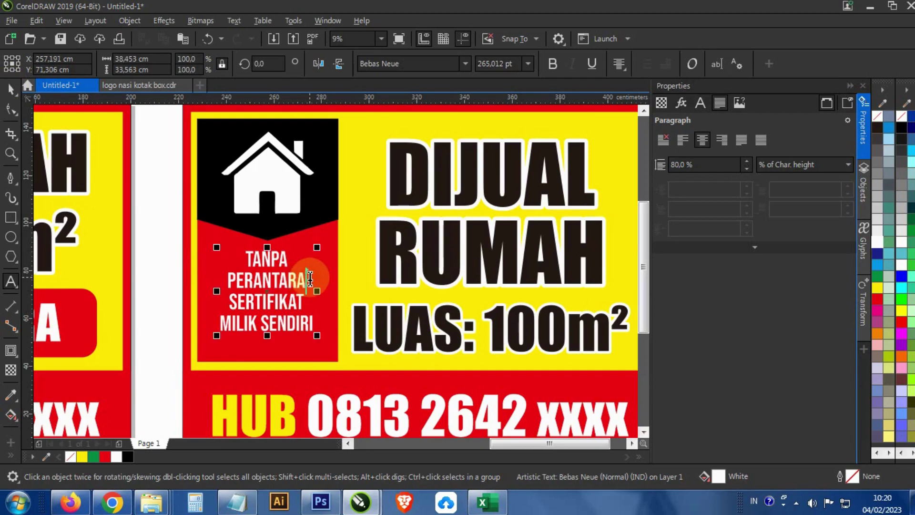
key("Return")
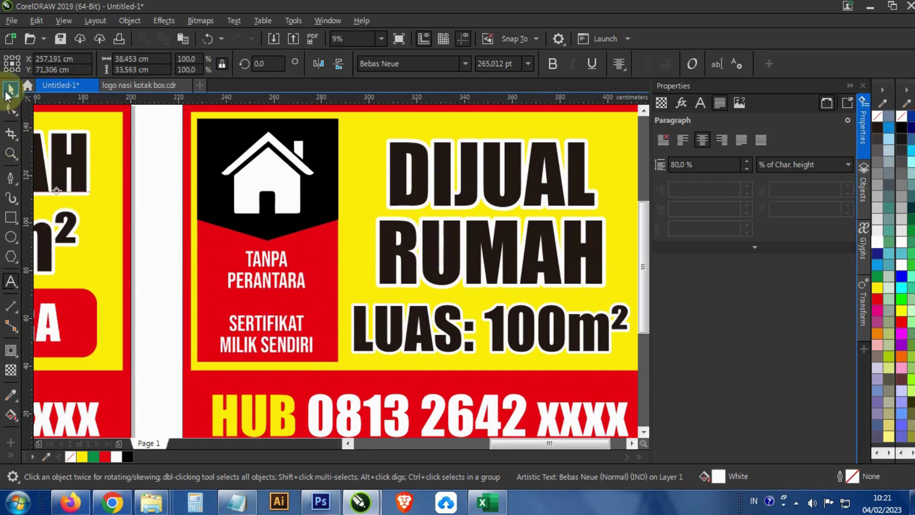
key("ctrl+z")
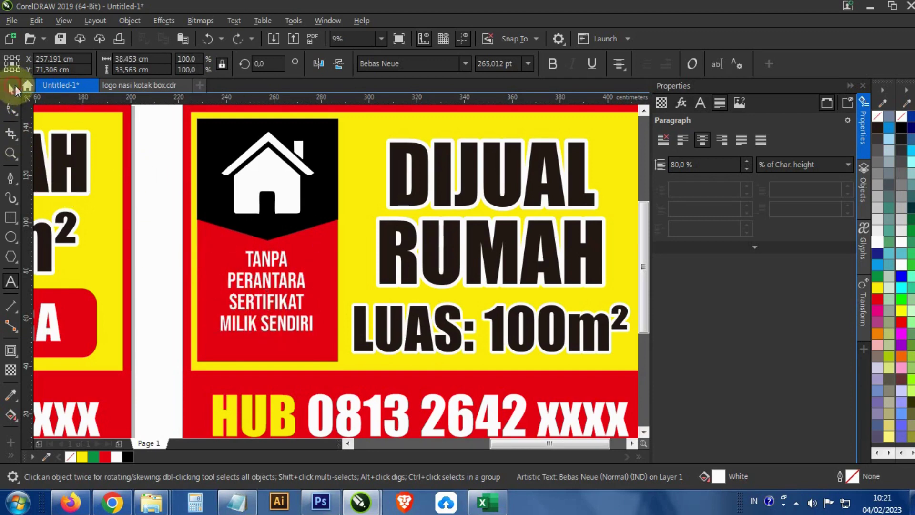
- Duplicate the four-line text downward and trim the copies to "TANPA PERANTARA" above and "SERTIFIKAT MILIK SENDIRI" below
left_click(11, 87)
left_click_drag(270, 285, 218, 293)
left_click(267, 309)
double_click(267, 308)
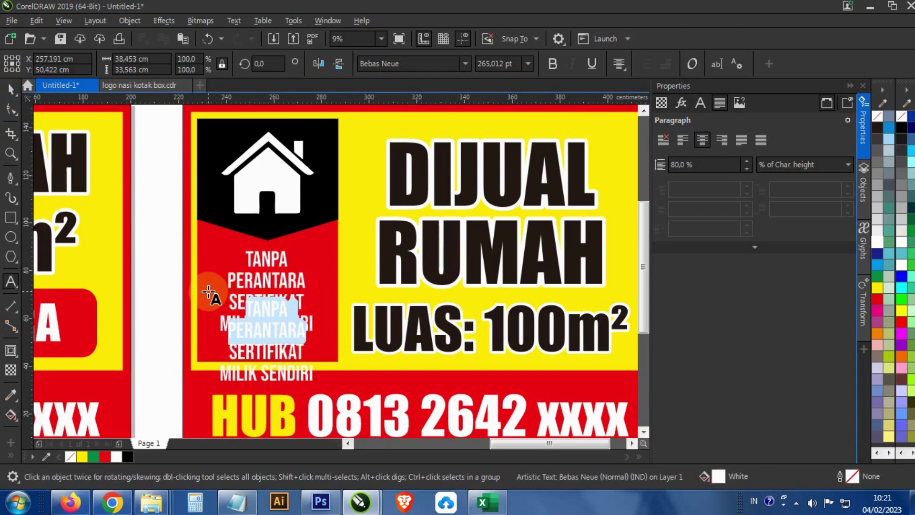
key("Delete")
left_click(288, 264)
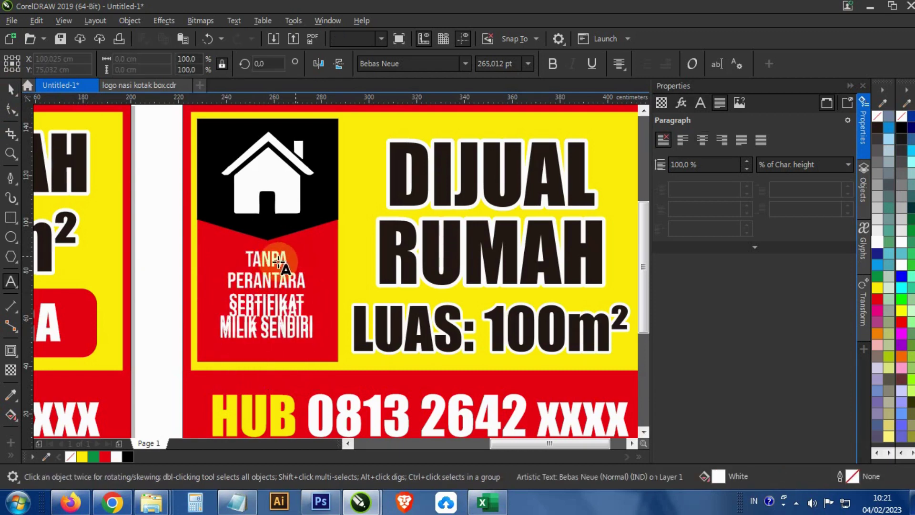
left_click_drag(229, 296, 320, 348)
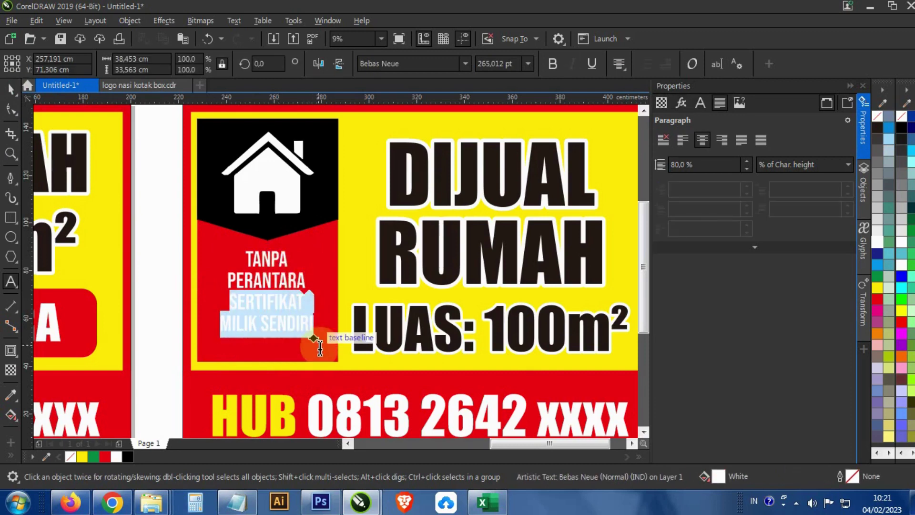
key("Delete")
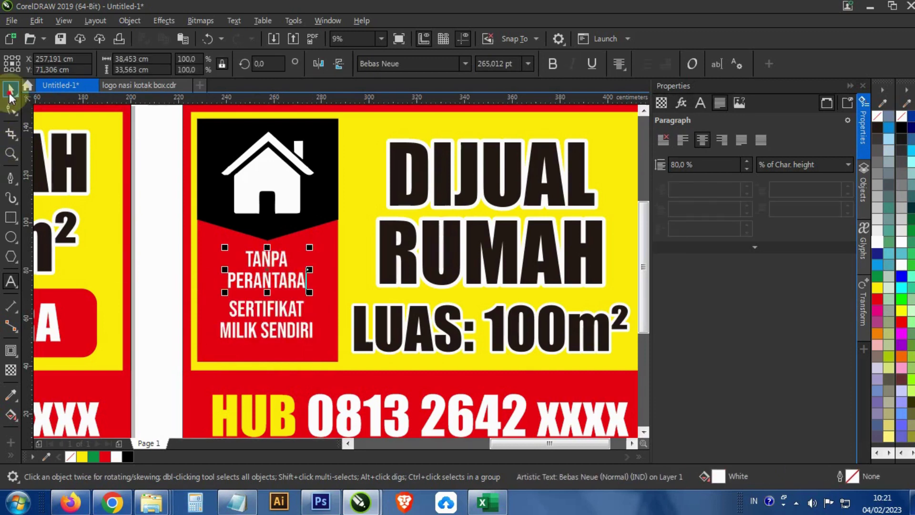
left_click(11, 89)
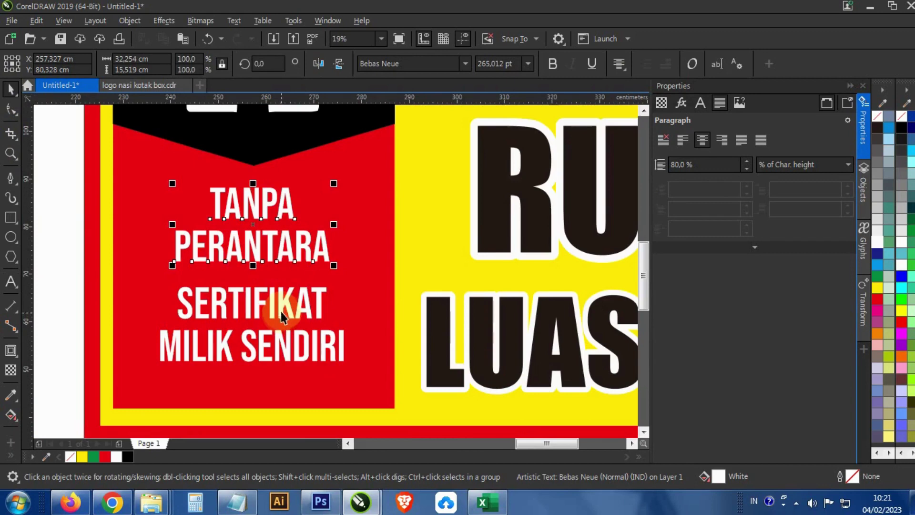
- Lower the "SERTIFIKAT MILIK SENDIRI" text slightly and stretch both texts together to about 47 cm wide
scroll(242, 330, "up", 2)
left_click(282, 310)
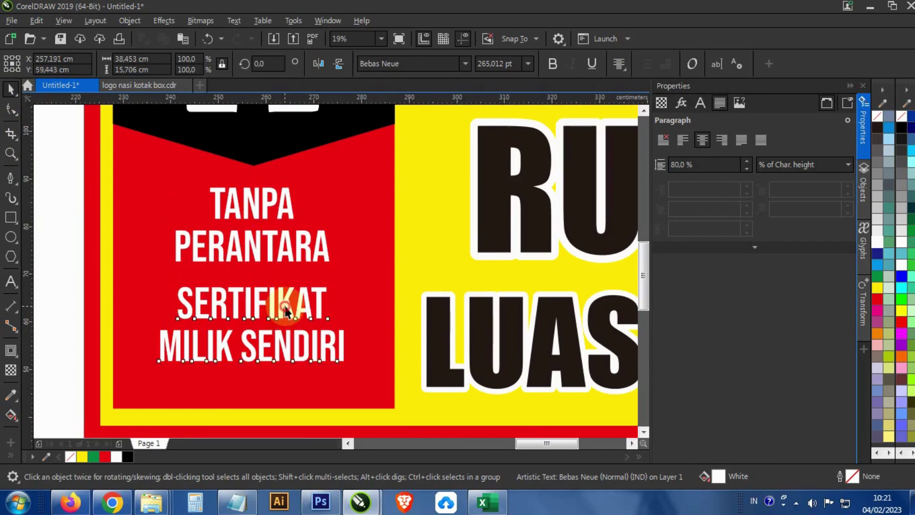
left_click(298, 262, "shift")
left_click_drag(346, 278, 368, 281)
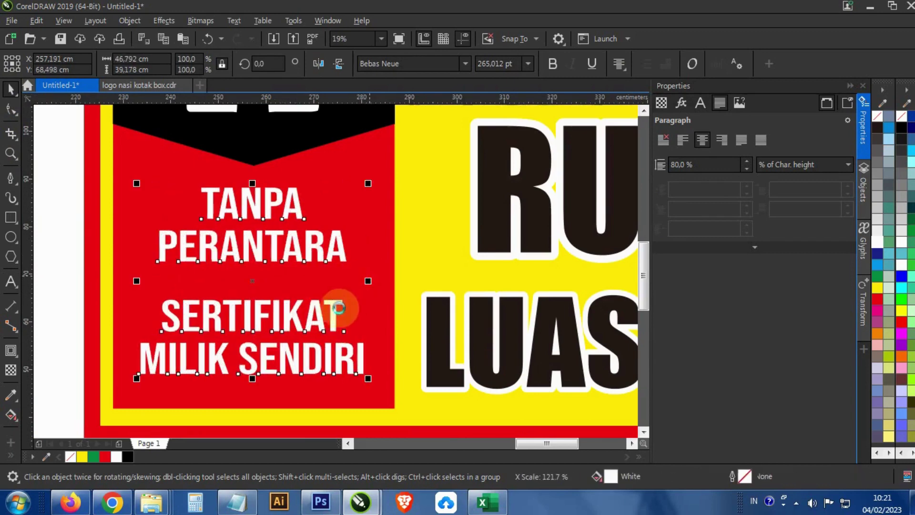
- Draw a thin bar about 52 × 1.1 cm with rounded ends between the two texts, filled yellow without outline
left_click(9, 218)
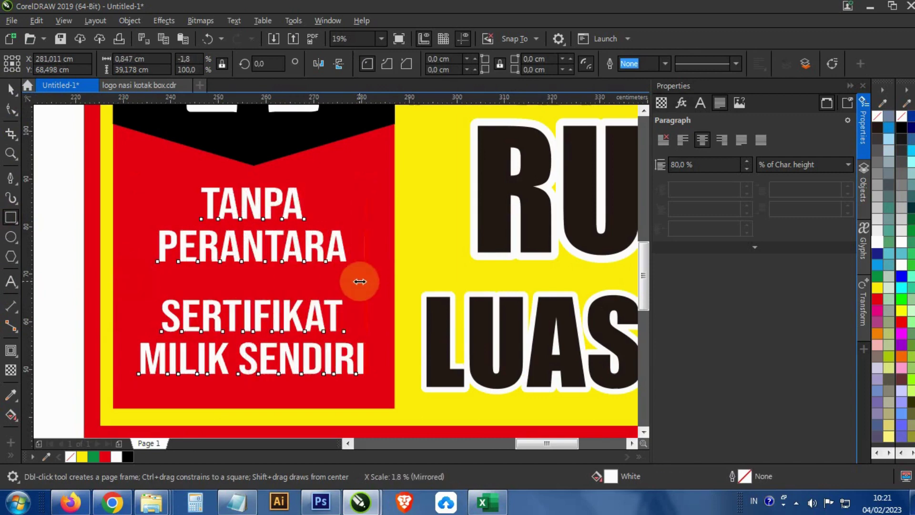
left_click_drag(129, 280, 163, 187)
left_click(11, 110)
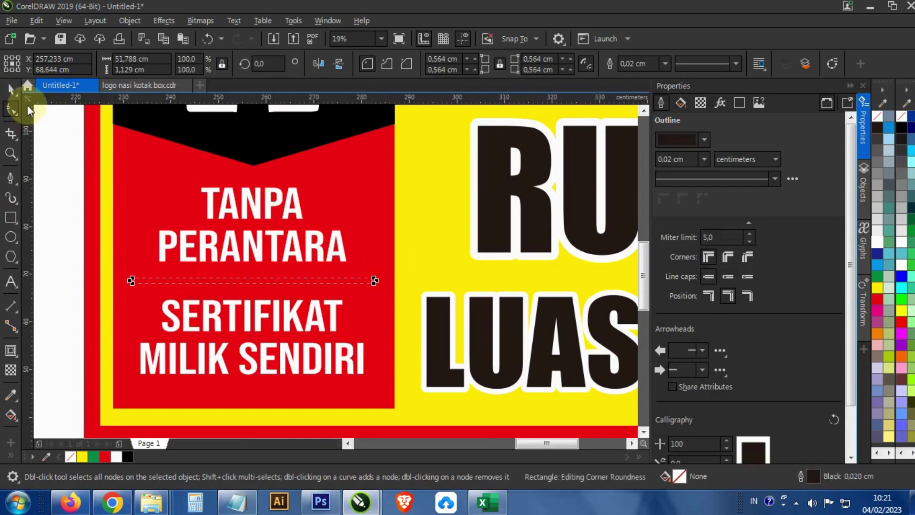
left_click(10, 90)
left_click(83, 457)
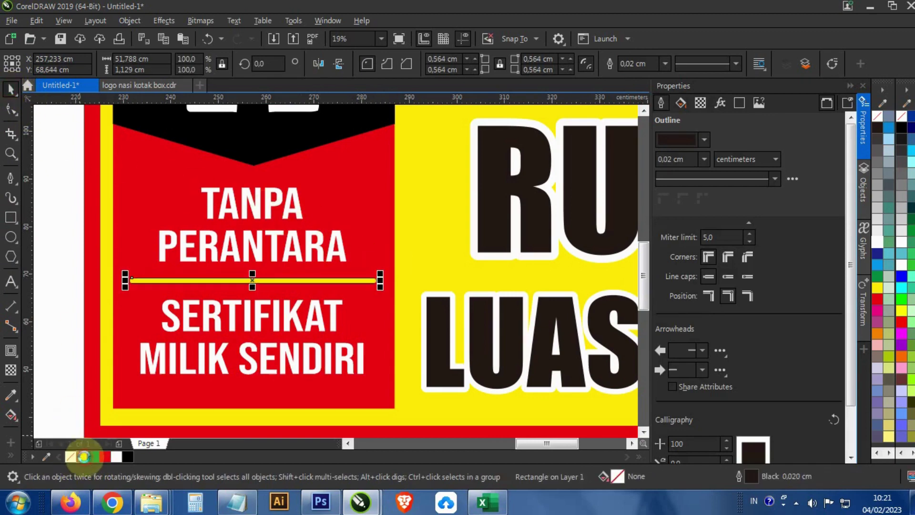
right_click(70, 456)
- Centre the two white texts and the yellow bar horizontally on the red rectangle
left_click(296, 316, "shift")
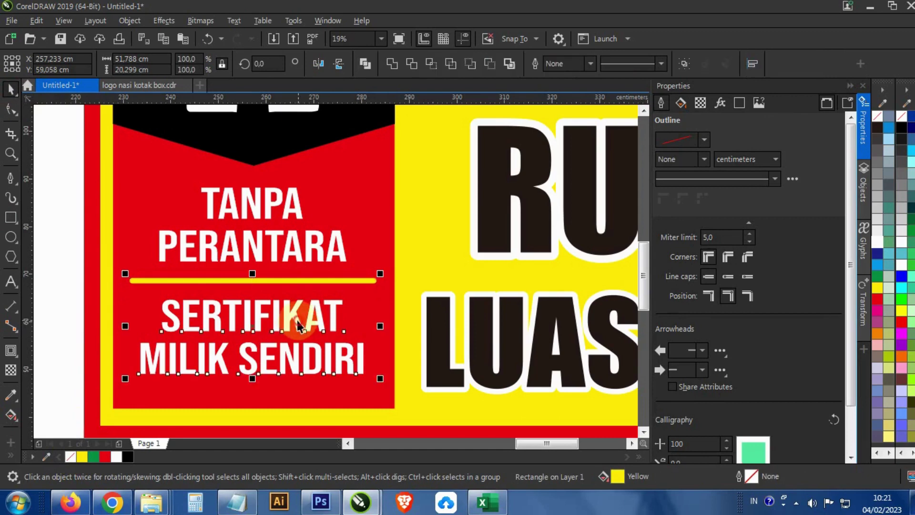
left_click(307, 250, "shift")
left_click(384, 219, "shift")
scroll(327, 306, "down", 5)
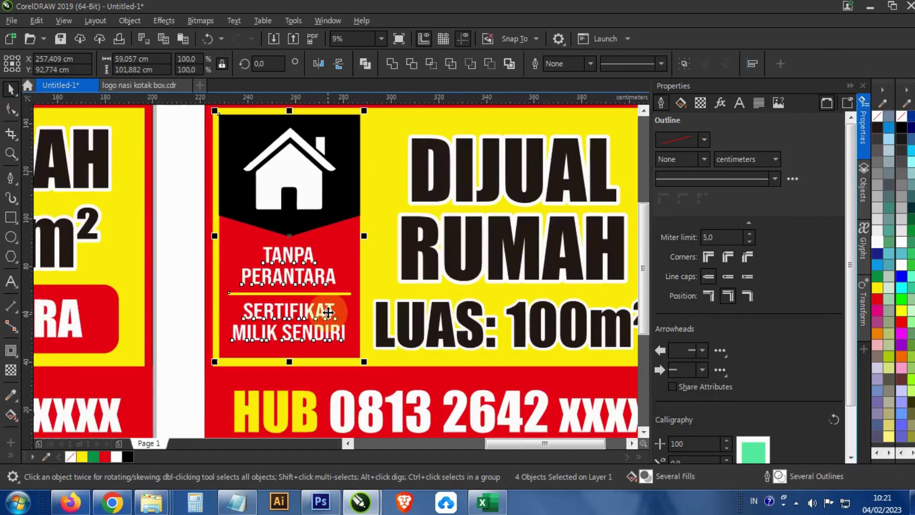
left_click(246, 257)
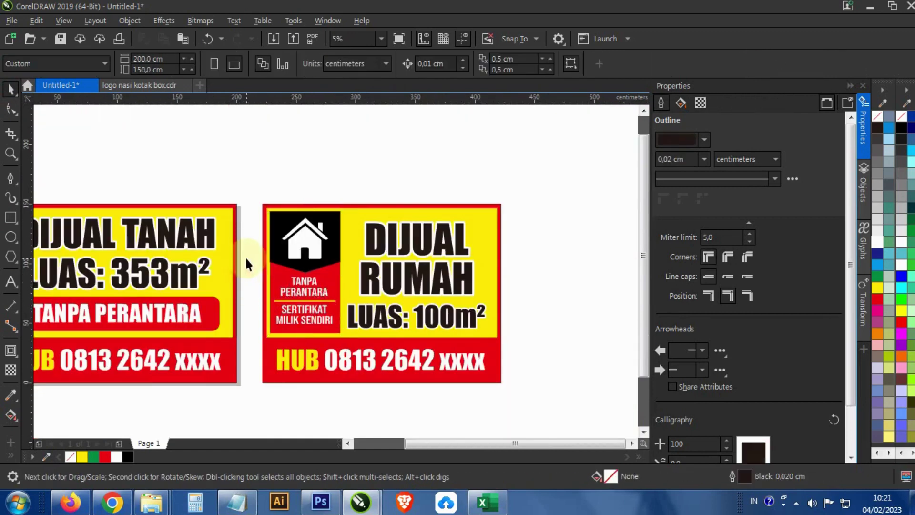
- Move the "DIJUAL RUMAH" and "LUAS: 100m²" texts together about 3.7 cm right and 1.4 cm up within the yellow area
scroll(250, 281, "down", 1)
scroll(320, 296, "up", 1)
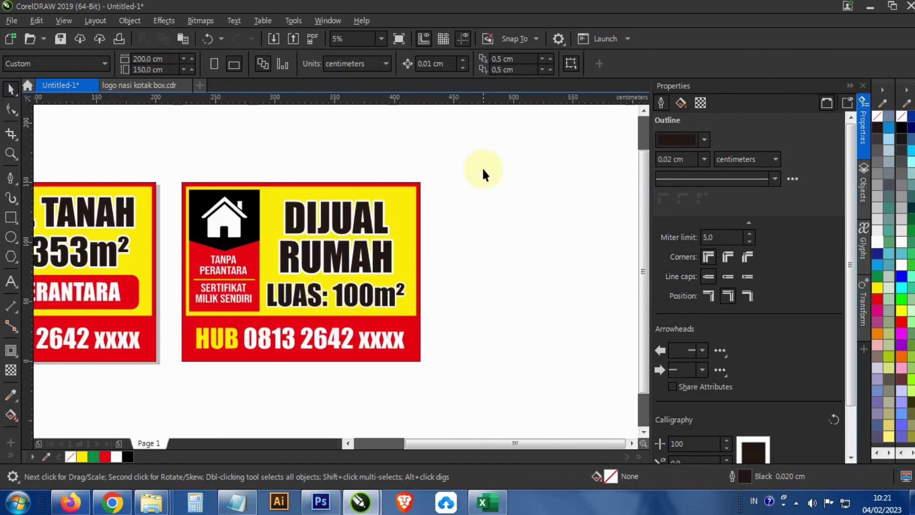
left_click_drag(482, 167, 246, 309)
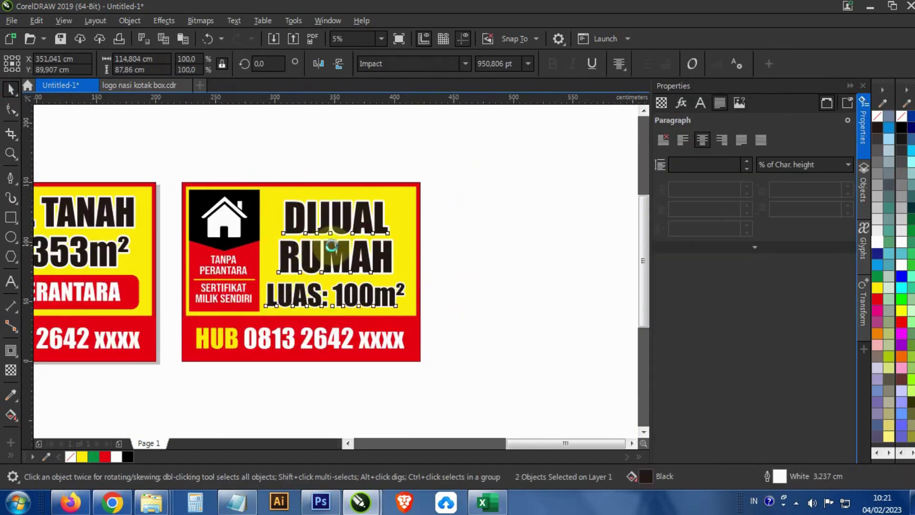
scroll(332, 245, "up", 1)
left_click_drag(360, 255, 370, 256)
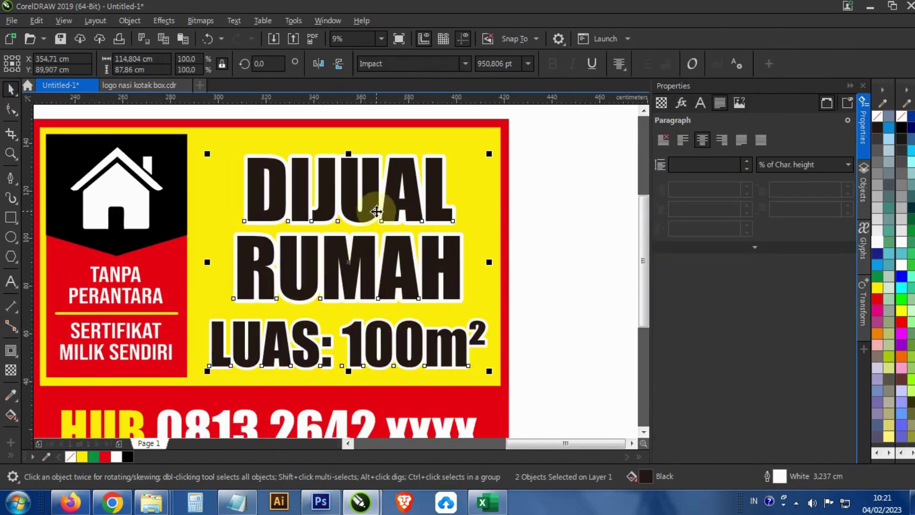
left_click_drag(378, 210, 375, 198)
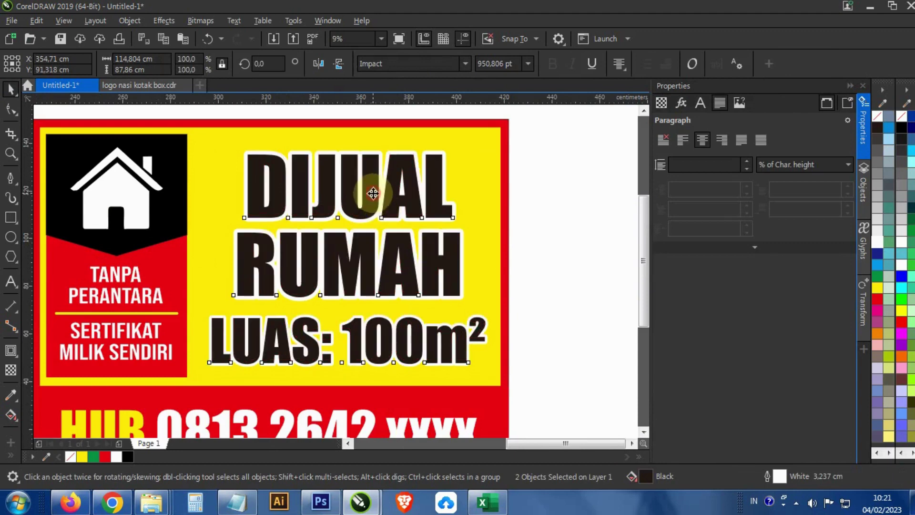
scroll(373, 193, "down", 1)
left_click(486, 229)
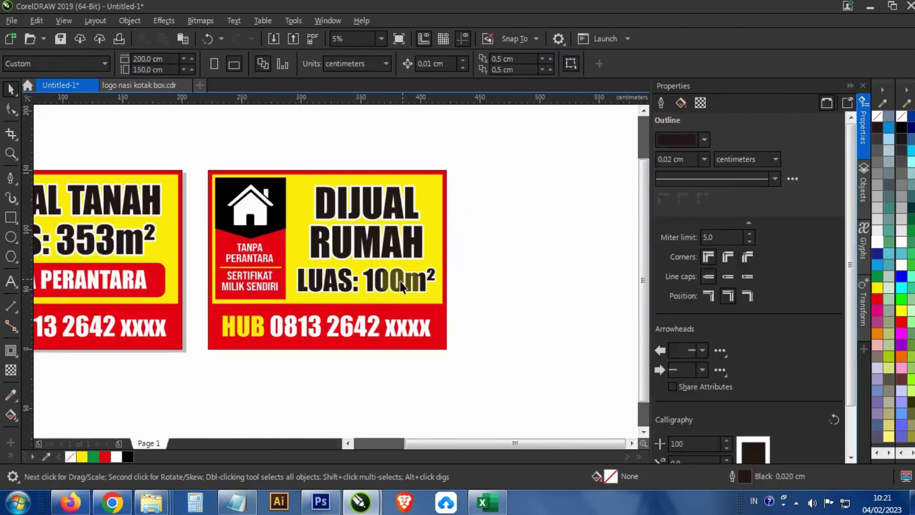
- Fill the "LUAS: 100m²" text on the house banner with red
left_click(399, 282)
left_click(109, 456)
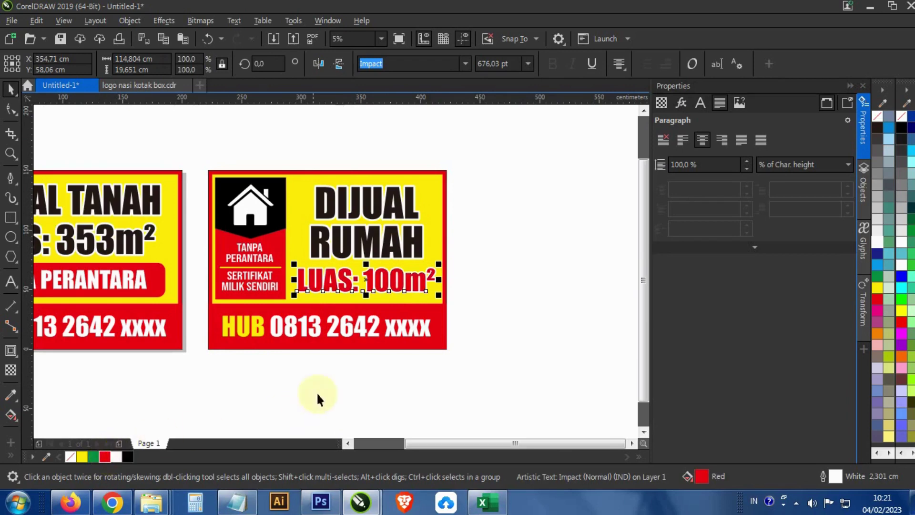
left_click(538, 267)
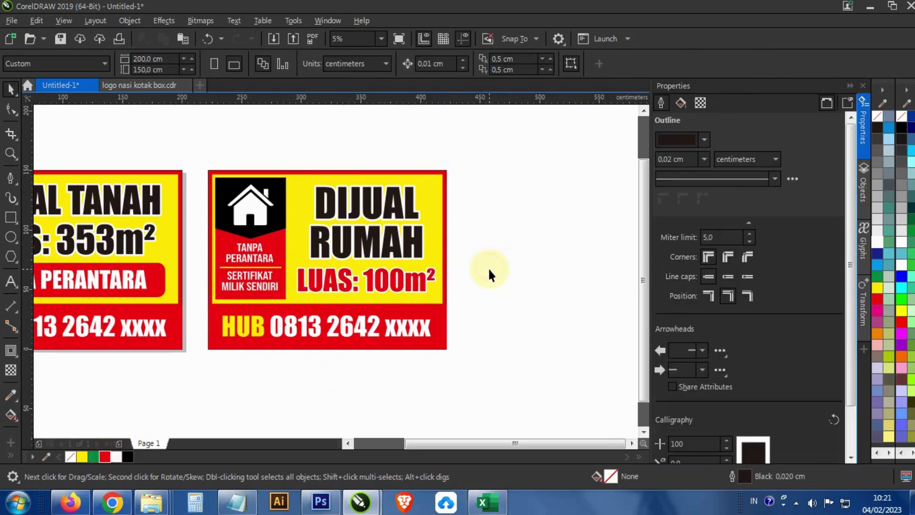
- Select both banners, fit them in view and check them side by side in a full-screen preview
scroll(488, 267, "down", 2)
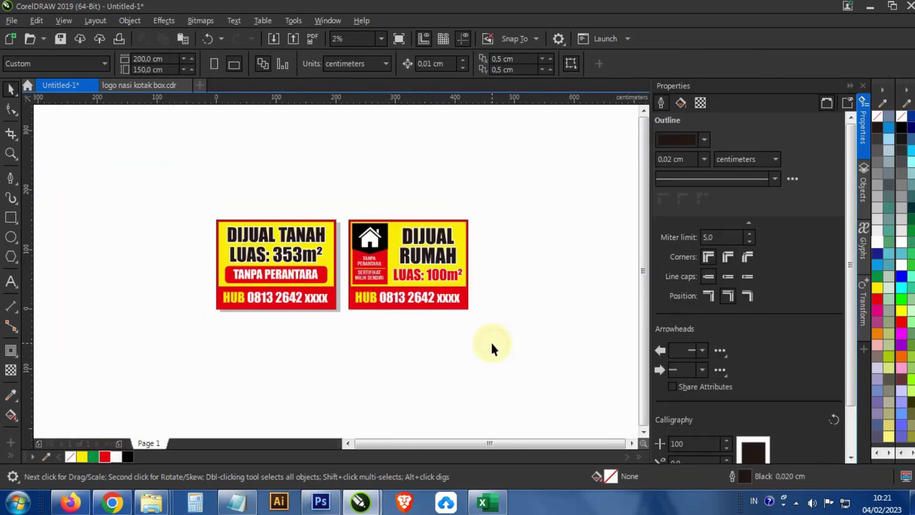
left_click_drag(495, 331, 165, 170)
key("shift+F2")
key("F9")
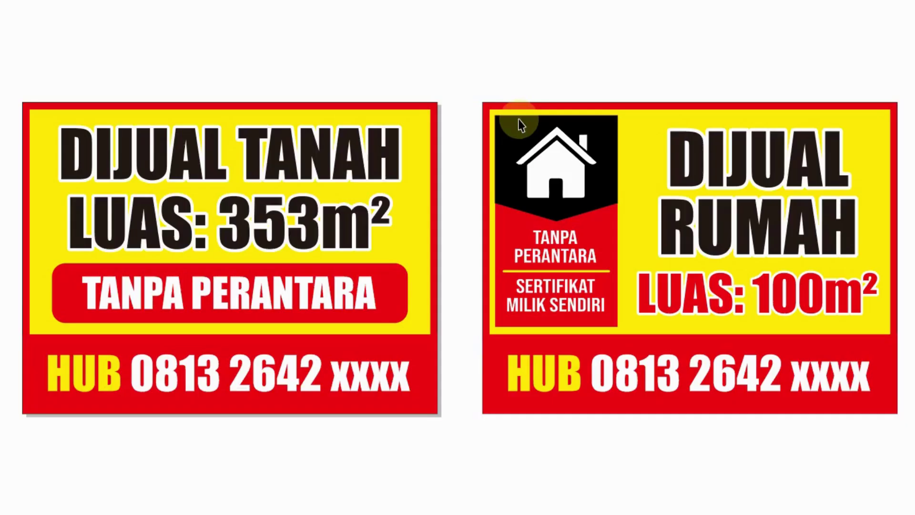
left_click(544, 36)
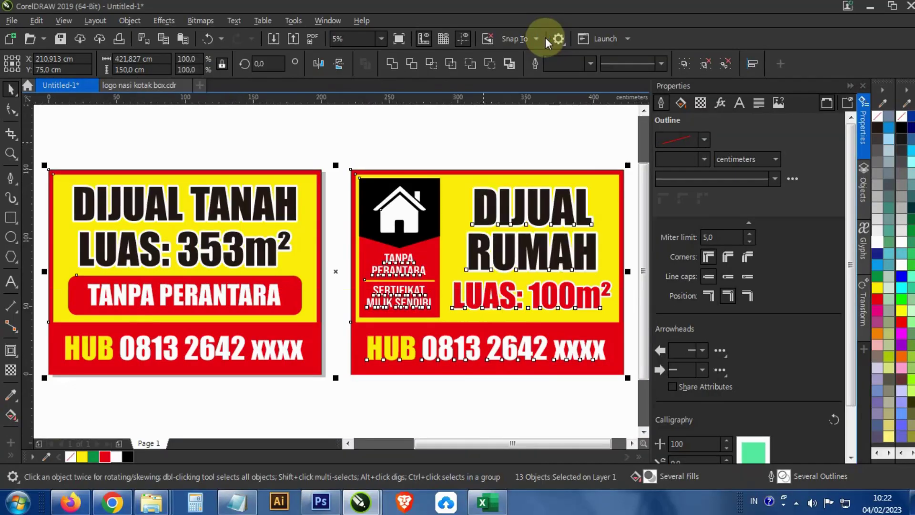